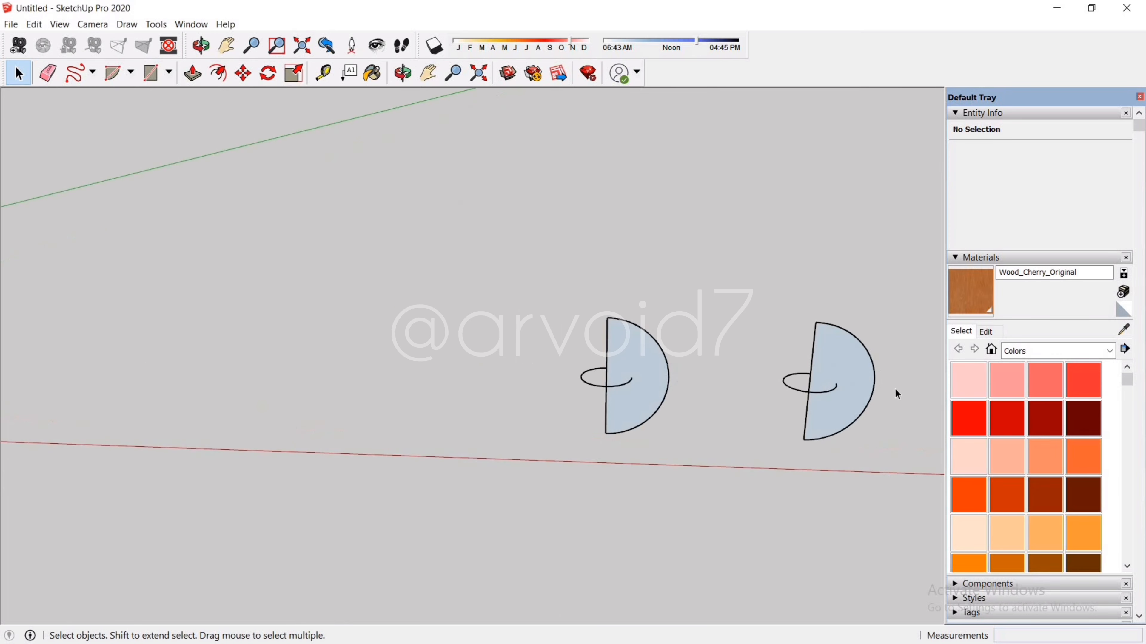
Step: Set the curved edge of the left-hand half-disc to 8 segments
key(o)
drag(617, 380, 612, 369)
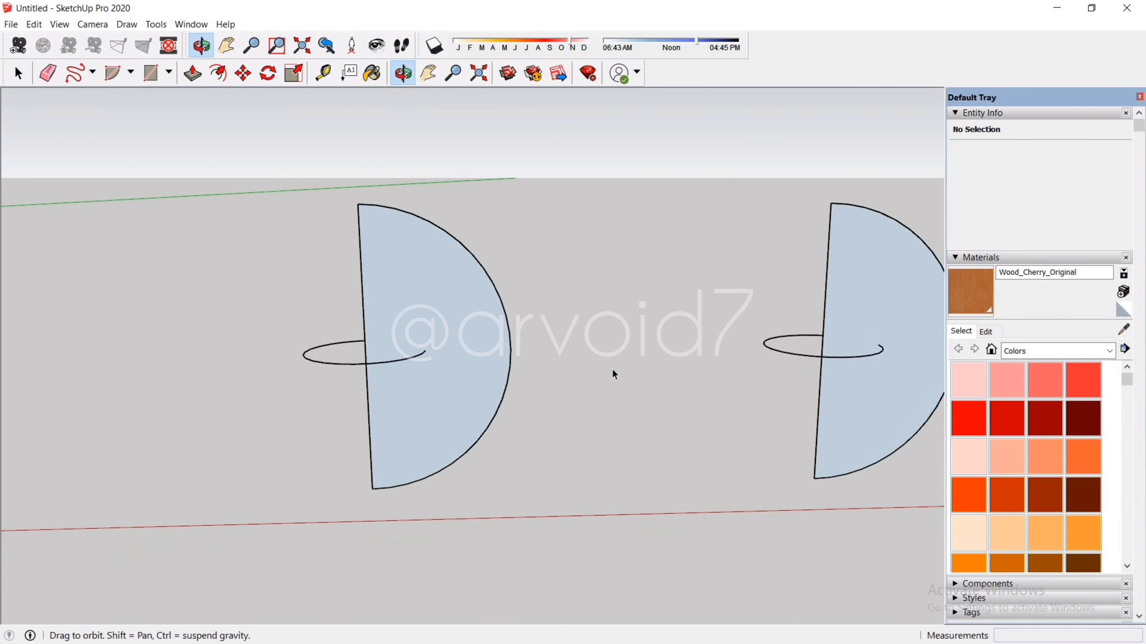
key(space)
scroll(502, 295, up, 1)
click(499, 304)
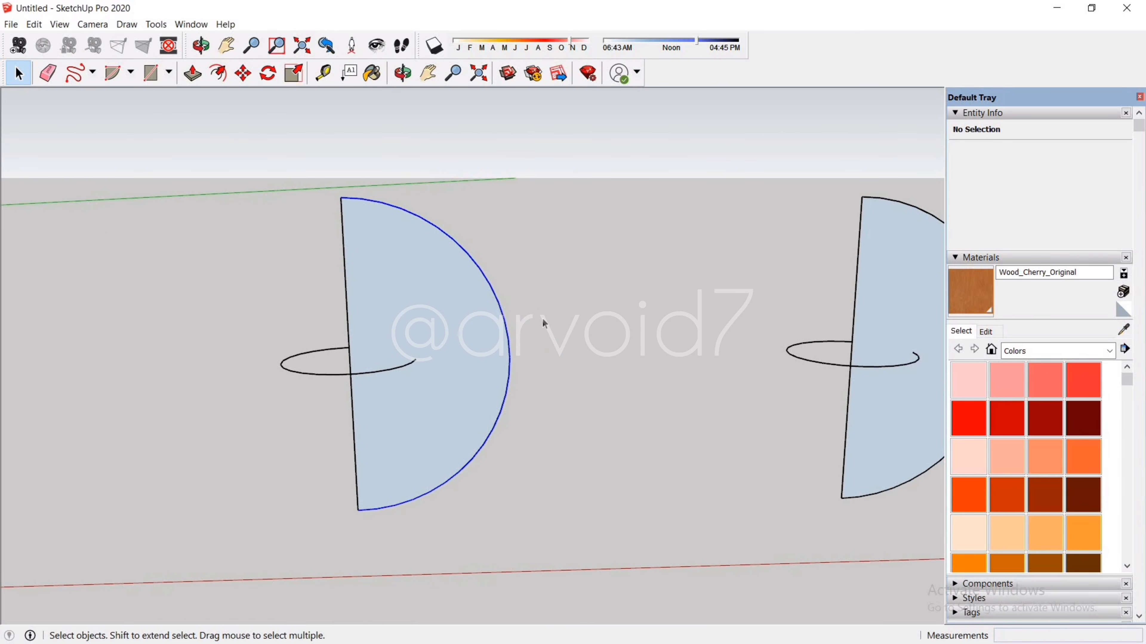
drag(1053, 186, 1023, 189)
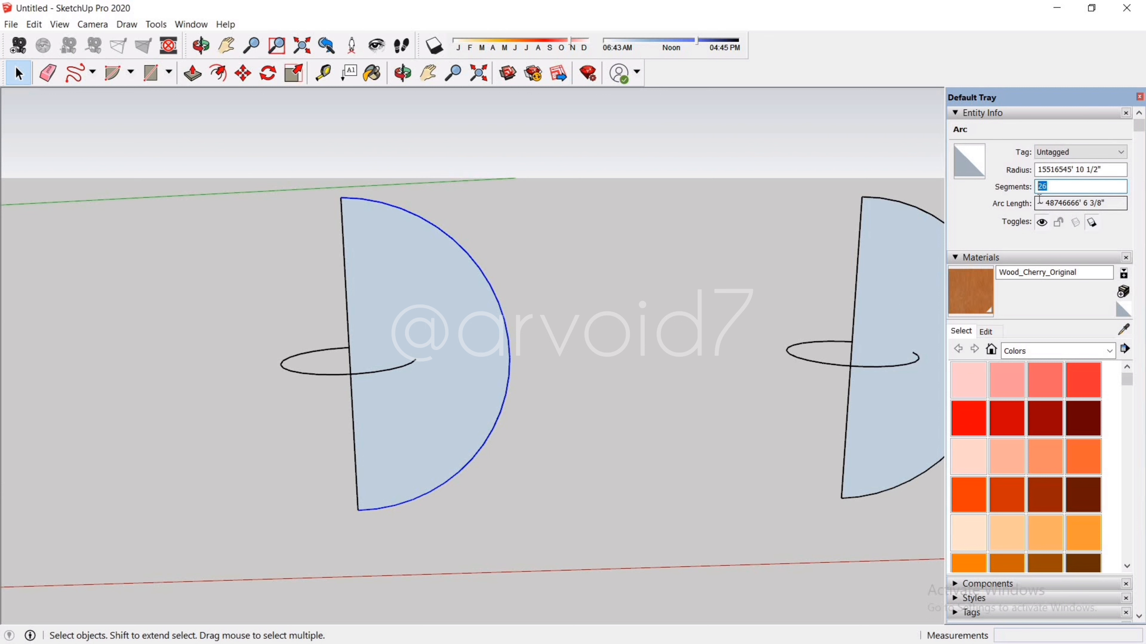
text(8)
key(Return)
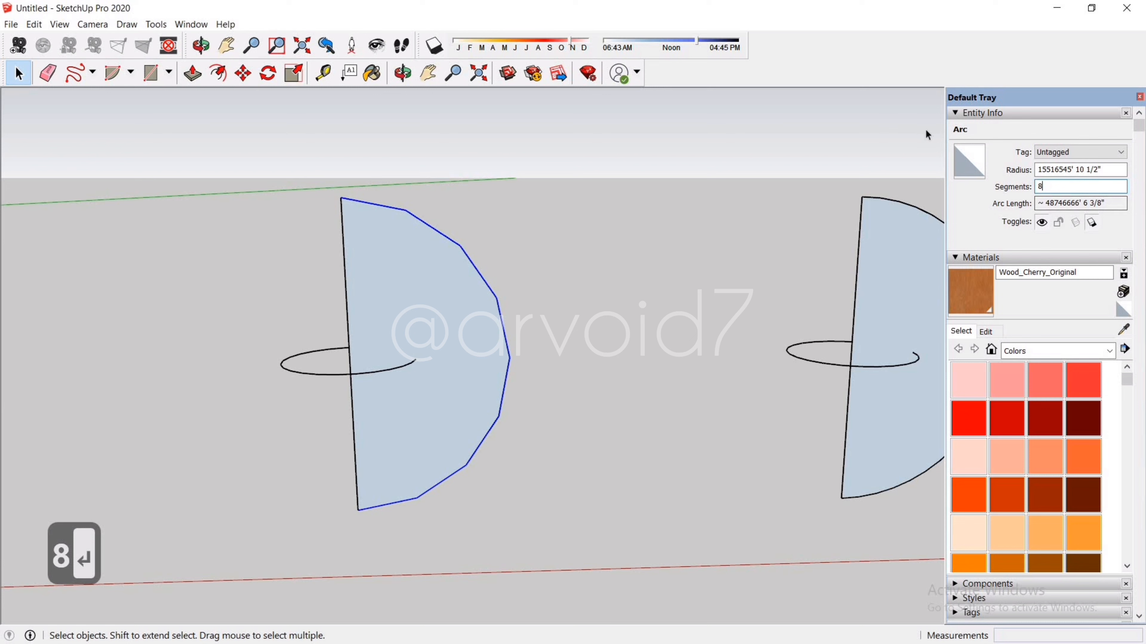
Step: Set the curved edge of the right-hand half-disc to 50 segments and clear the selection
scroll(677, 312, down, 3)
click(685, 314)
click(880, 251)
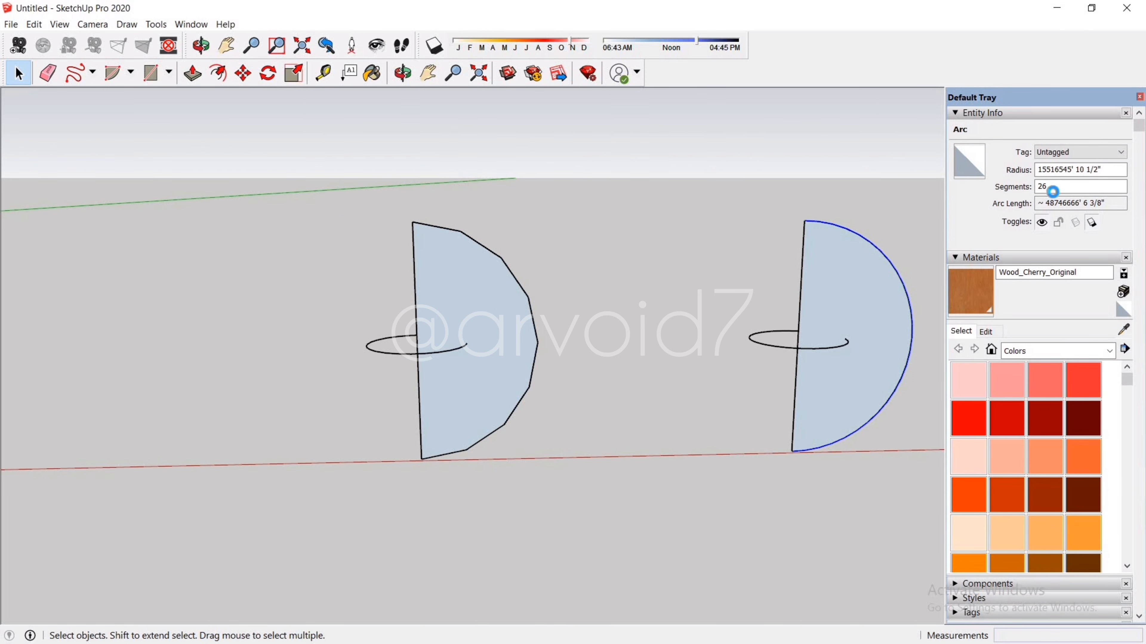
drag(1046, 186, 995, 189)
text(50)
key(Return)
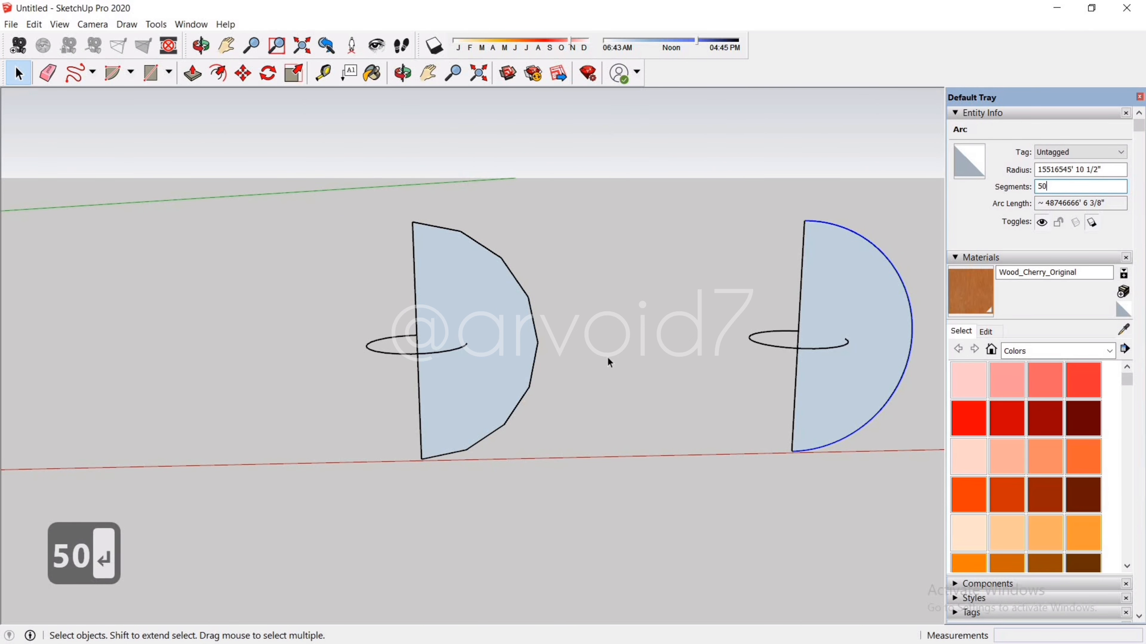
click(562, 349)
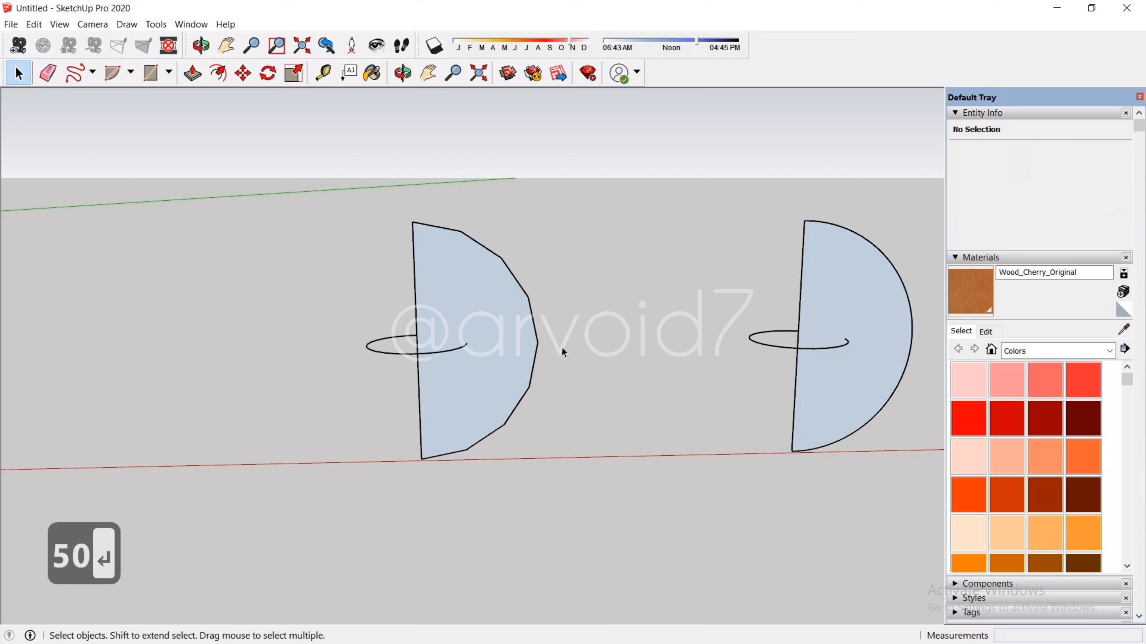
Step: Sweep the 8-segment half-disc around its small circle with Follow Me to form a coarse sphere
click(377, 352)
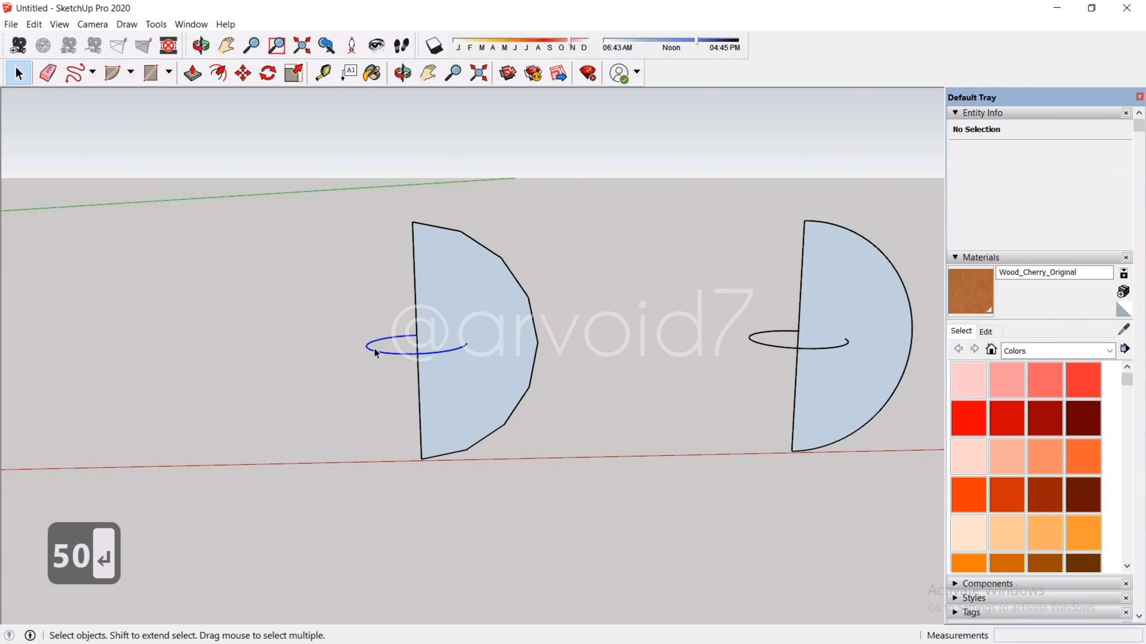
click(156, 23)
click(185, 149)
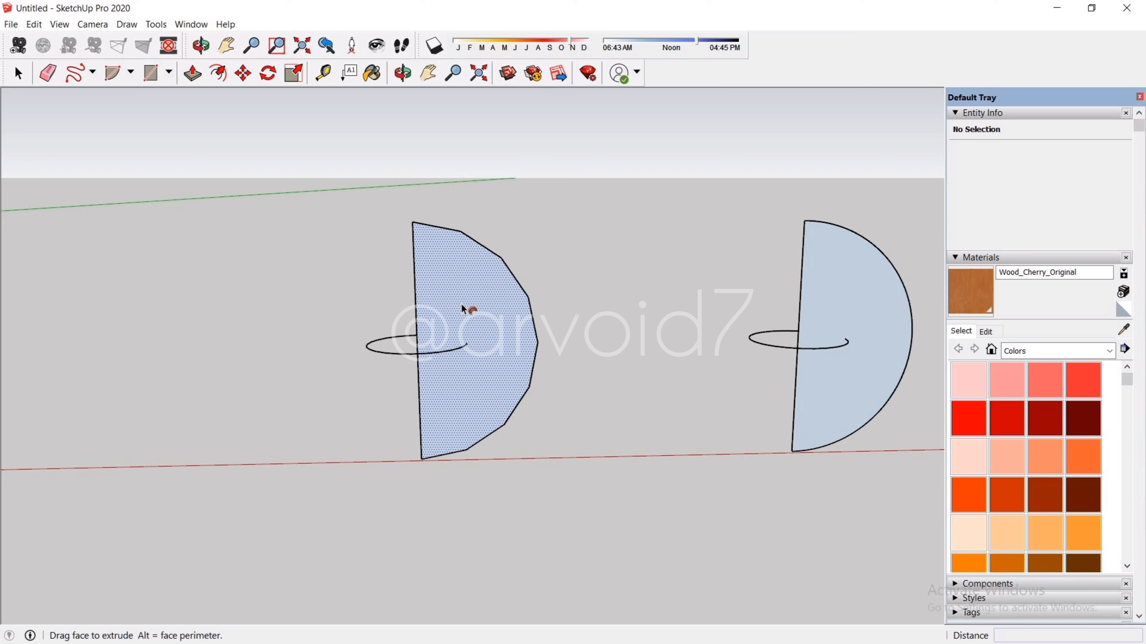
click(461, 304)
Step: Sweep the 50-segment half-disc around its small circle with Follow Me to form a fine sphere, and clear the selection
click(767, 337)
click(155, 24)
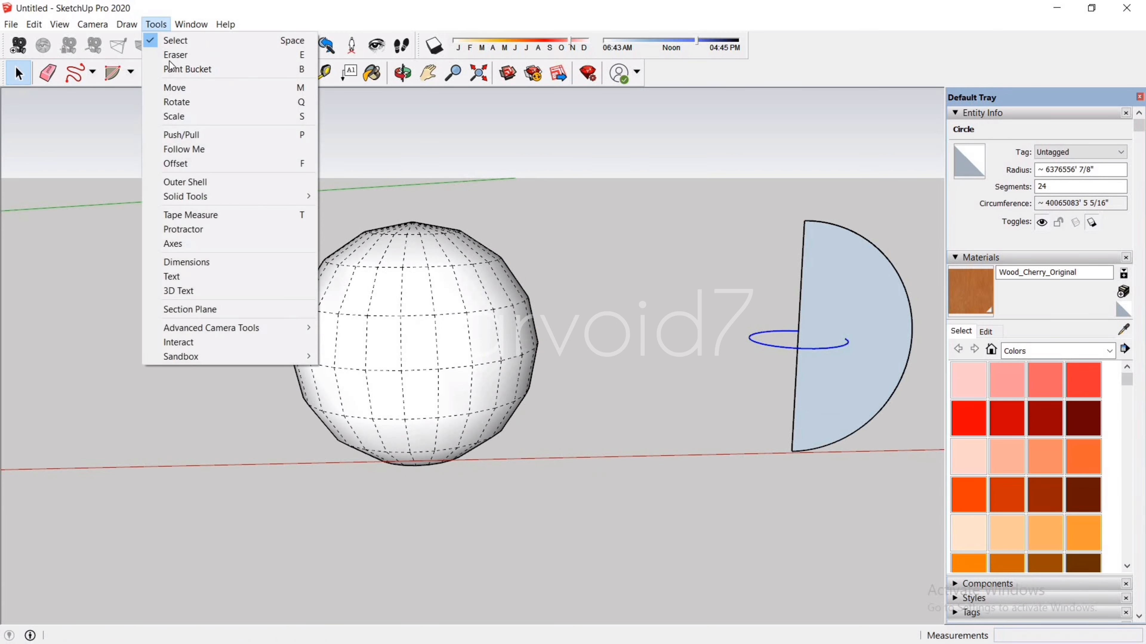
click(217, 149)
click(850, 281)
key(Escape)
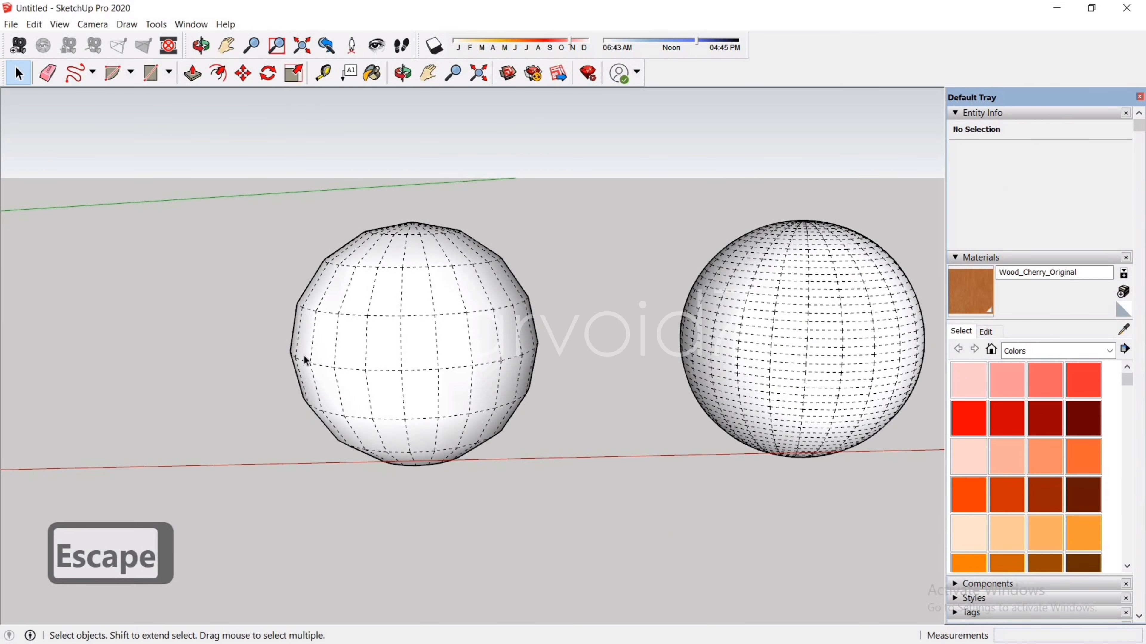
Step: Compare the size and number of faces on the coarse and fine spheres by selecting a face on each
middle_drag(351, 406, 519, 356)
click(519, 356)
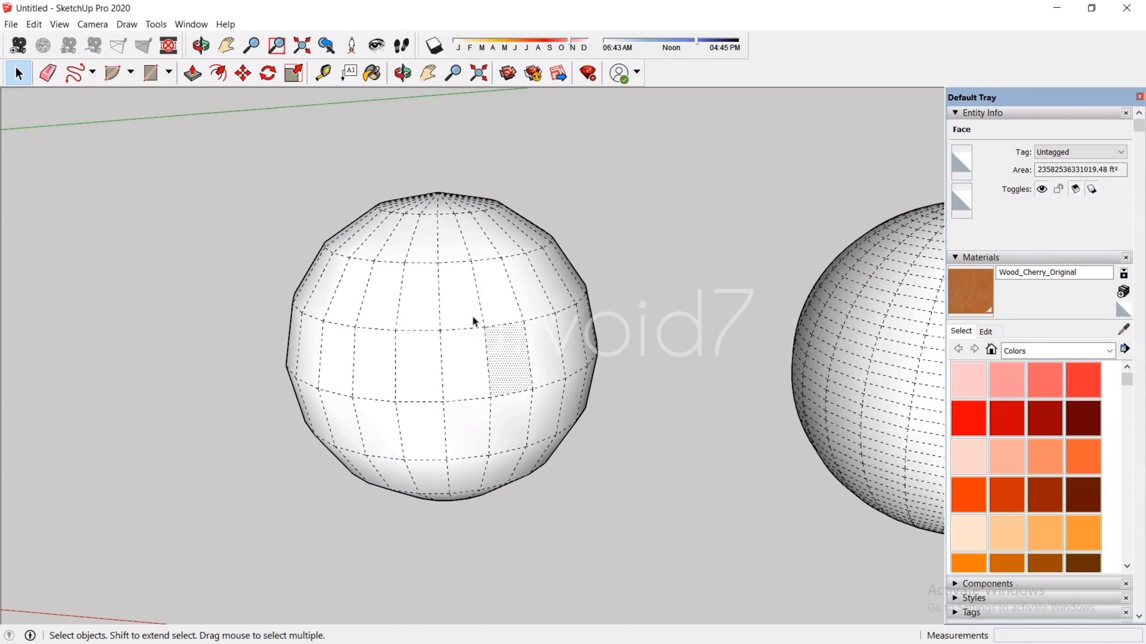
scroll(472, 322, down, 3)
scroll(864, 373, up, 5)
mouse_move(631, 382)
middle_down()
mouse_move(693, 328)
mouse_move(630, 391)
middle_up()
click(672, 318)
scroll(713, 393, down, 5)
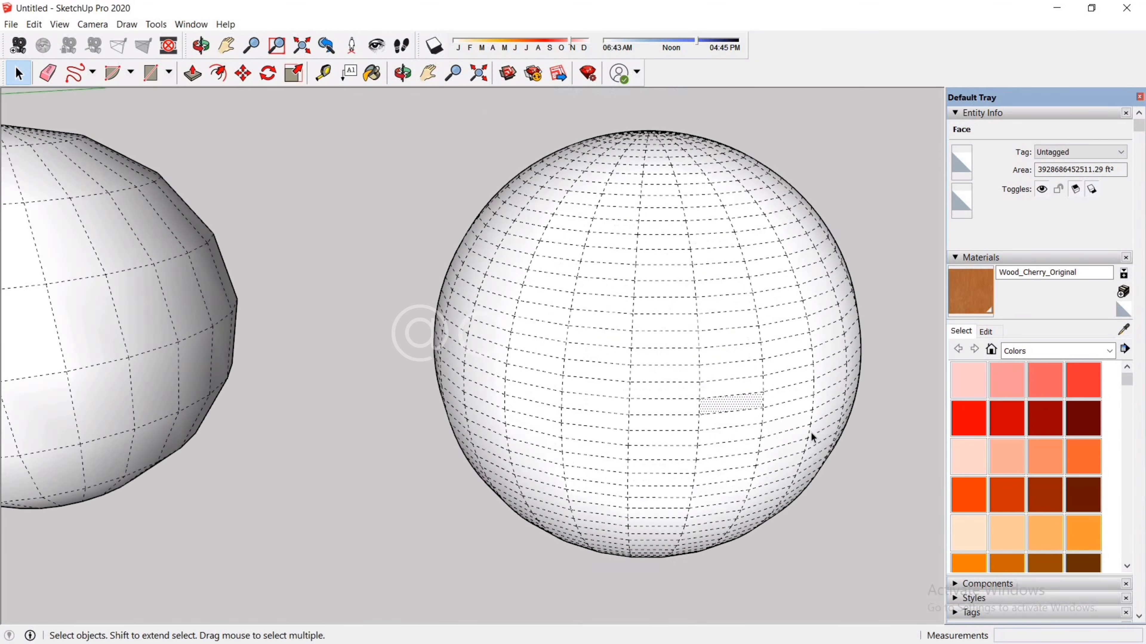
click(844, 419)
scroll(844, 420, down, 3)
click(699, 530)
scroll(360, 454, up, 4)
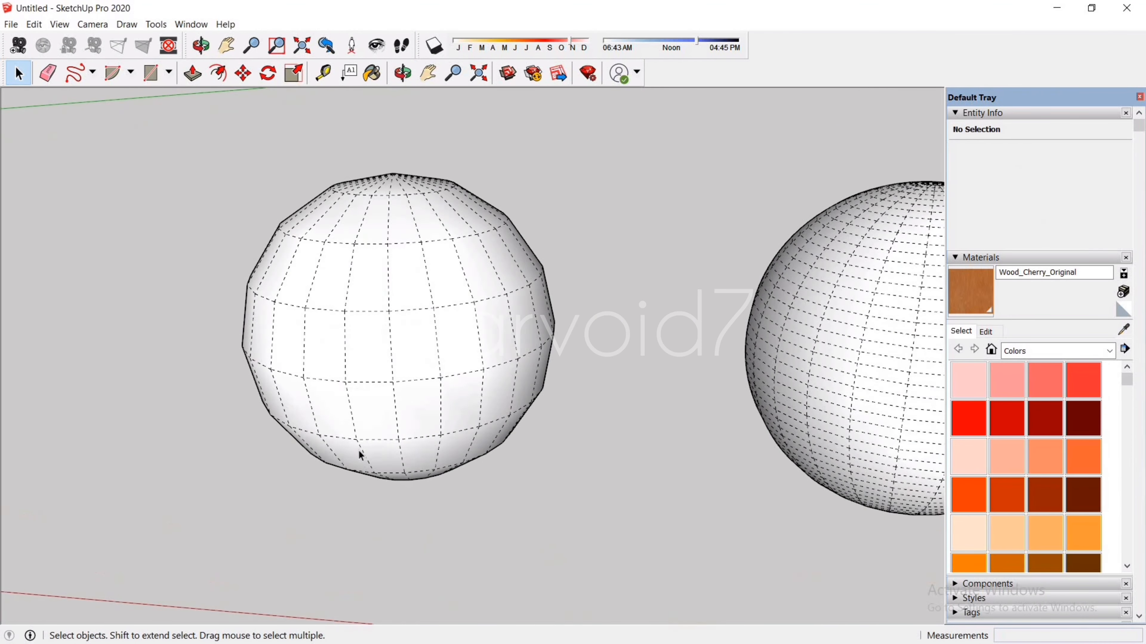
Step: Draw a diagonal line across a front face of the coarse sphere and trace that face's left vertical edge
key(l)
scroll(417, 332, up, 1)
click(386, 309)
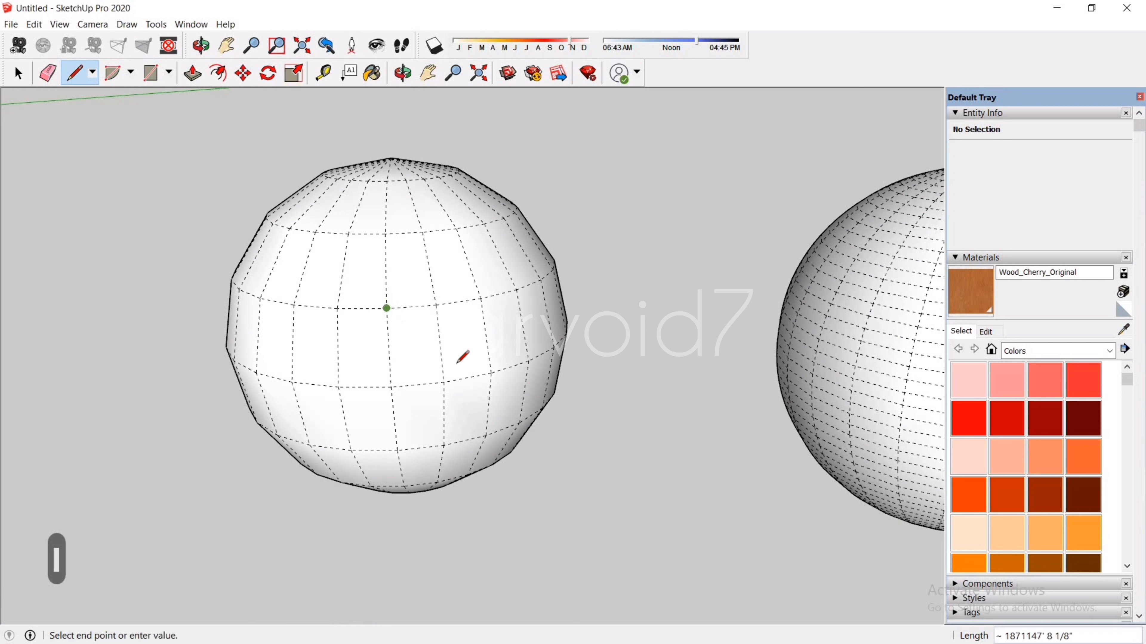
click(442, 381)
key(Escape)
click(392, 387)
click(386, 309)
key(Escape)
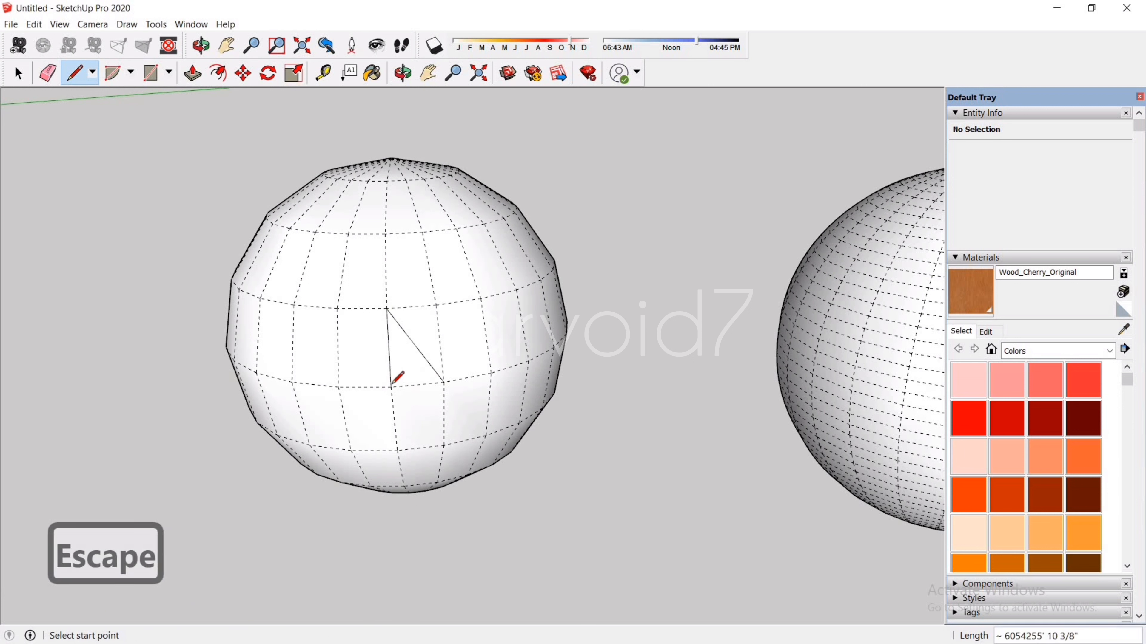
Step: Trace the top, bottom and right edges of the face diagonally below the split face on the coarse sphere
click(391, 386)
click(338, 387)
click(352, 450)
click(397, 451)
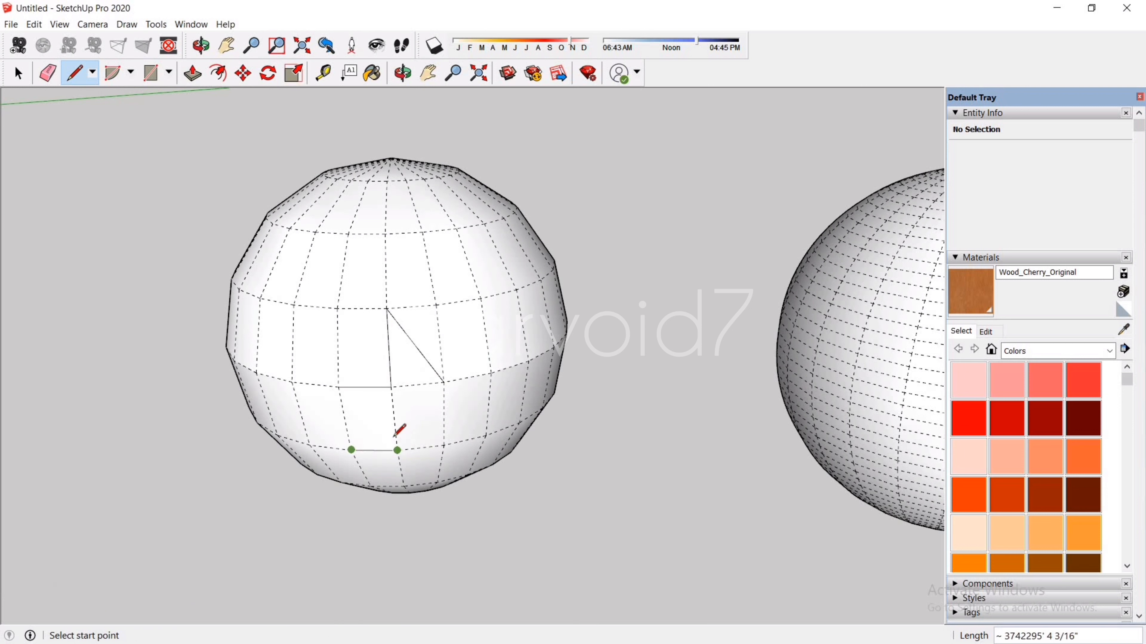
click(391, 386)
click(397, 451)
key(Escape)
Step: Push/Pull the quad beside the split face outward, and pull the split face's upper triangle out by about 13,250,000 feet
key(p)
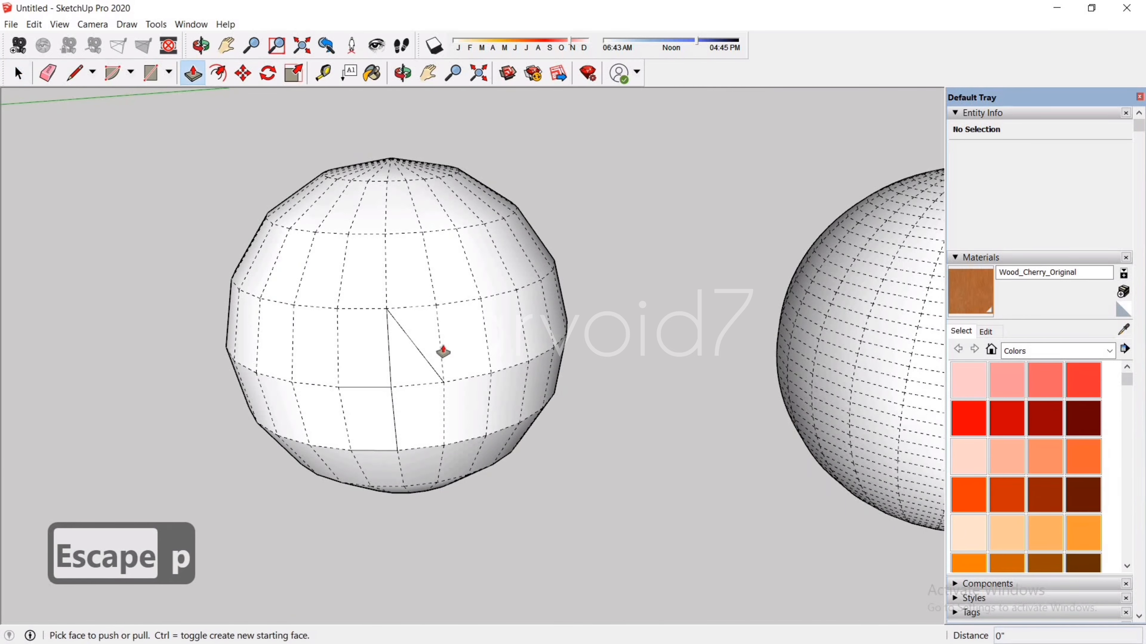
click(450, 366)
click(427, 335)
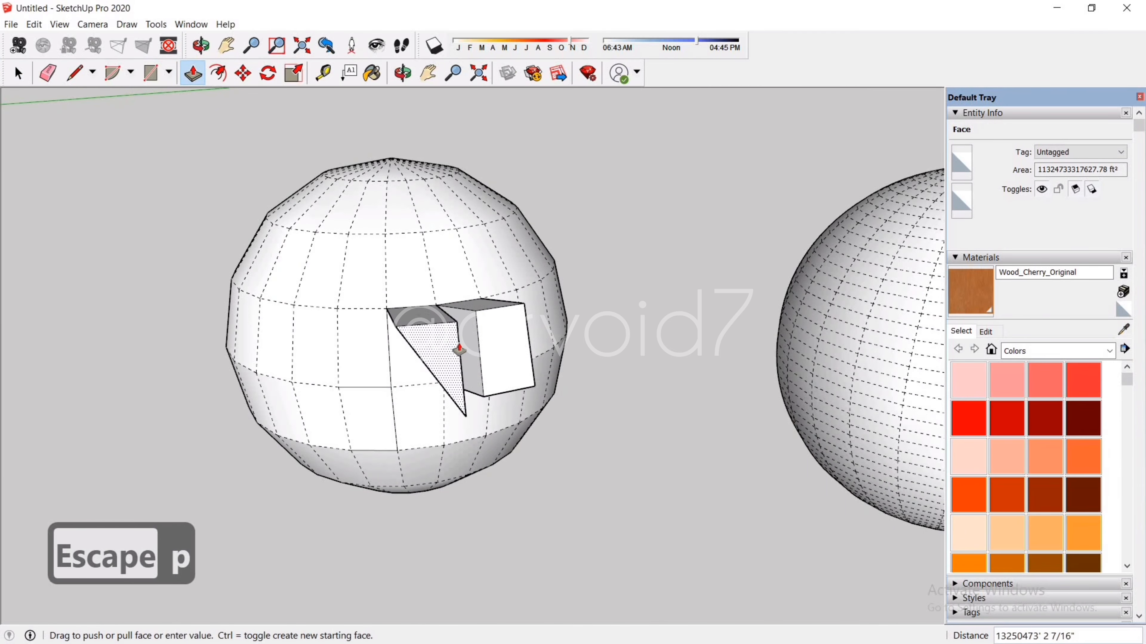
click(458, 350)
middle_drag(339, 364, 435, 409)
key(Escape)
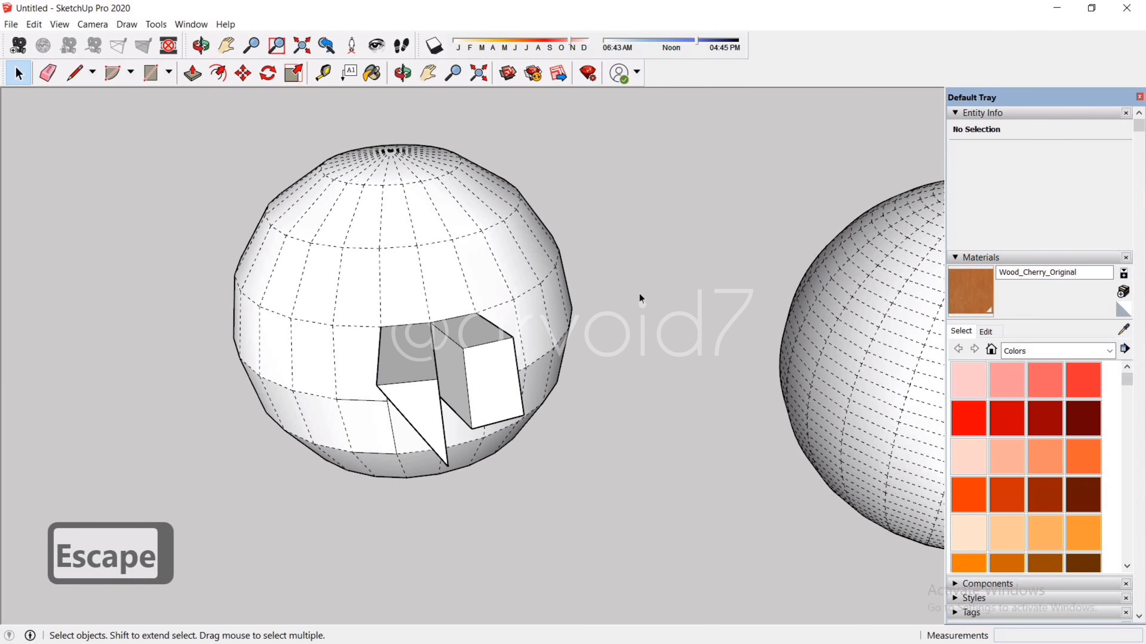
Step: Compare the coarse sphere and its pulled-out faces with the fine sphere from several angles
scroll(605, 354, down, 4)
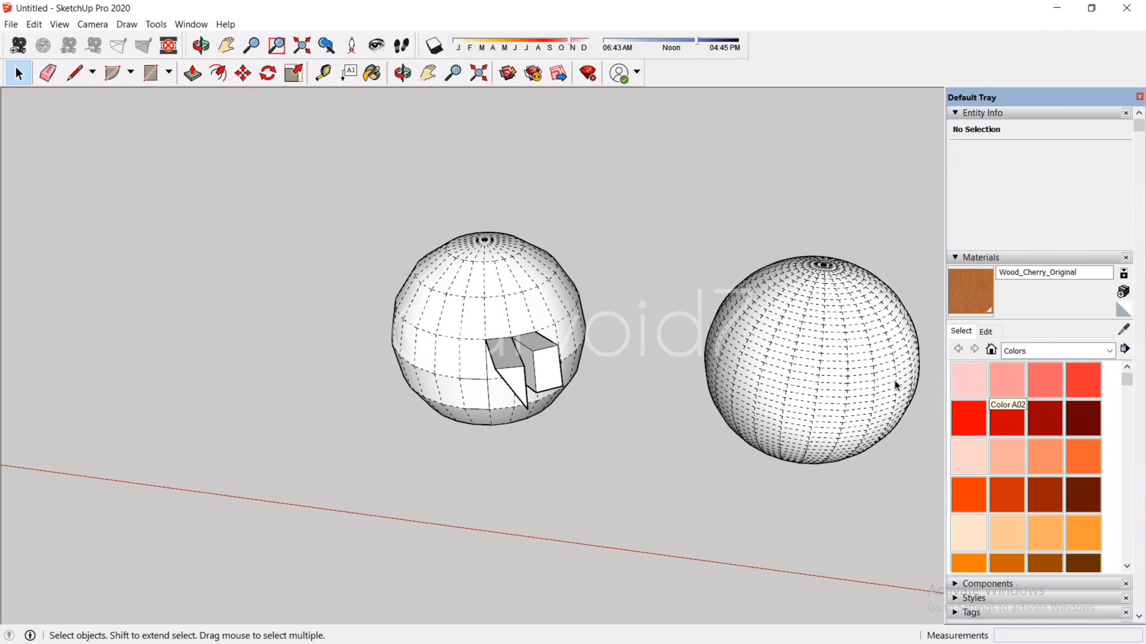
scroll(923, 382, up, 3)
middle_drag(923, 381, 833, 401)
scroll(833, 401, down, 1)
scroll(322, 377, up, 3)
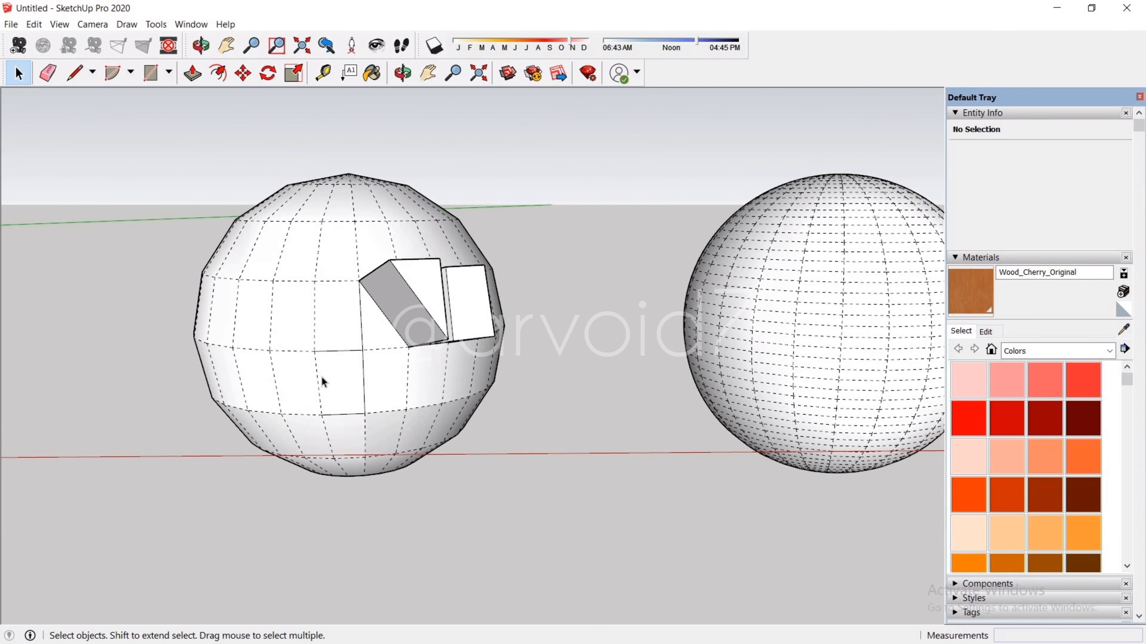
scroll(322, 377, down, 1)
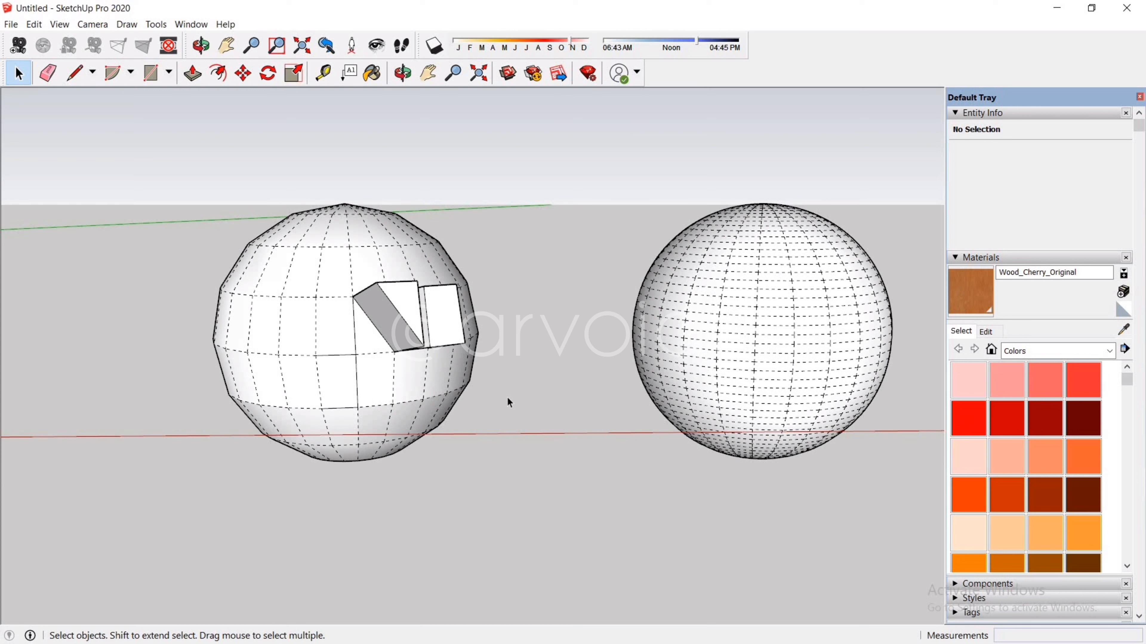
scroll(508, 398, down, 5)
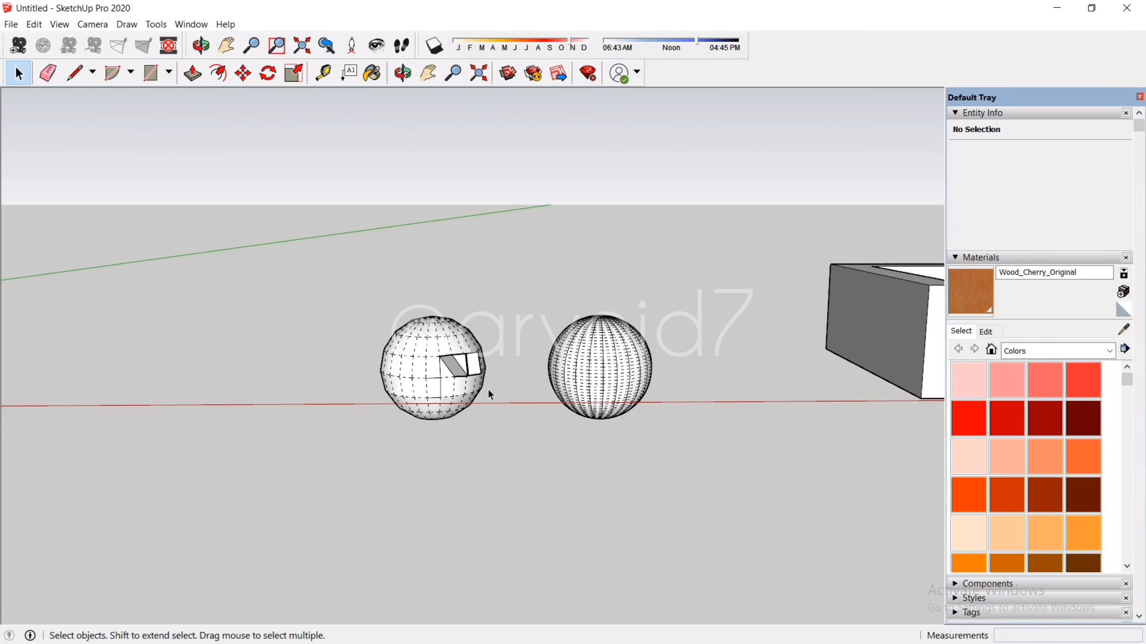
Step: Examine the solid block inside the open-topped box and its distance from the inner walls from several angles
scroll(489, 394, down, 2)
scroll(856, 350, up, 4)
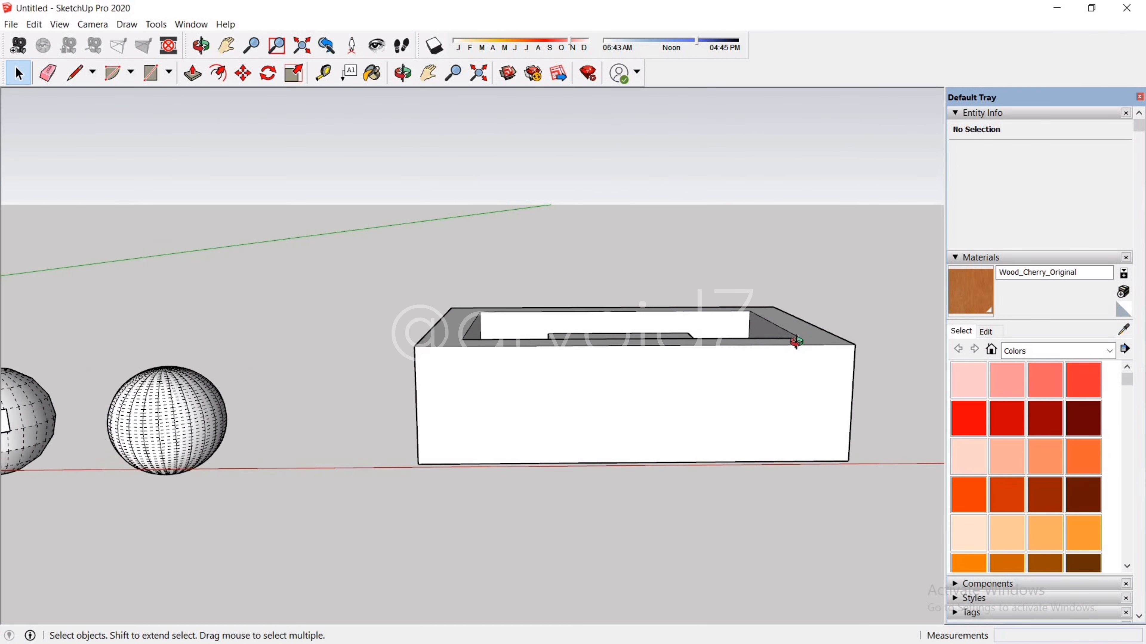
middle_drag(793, 335, 778, 410)
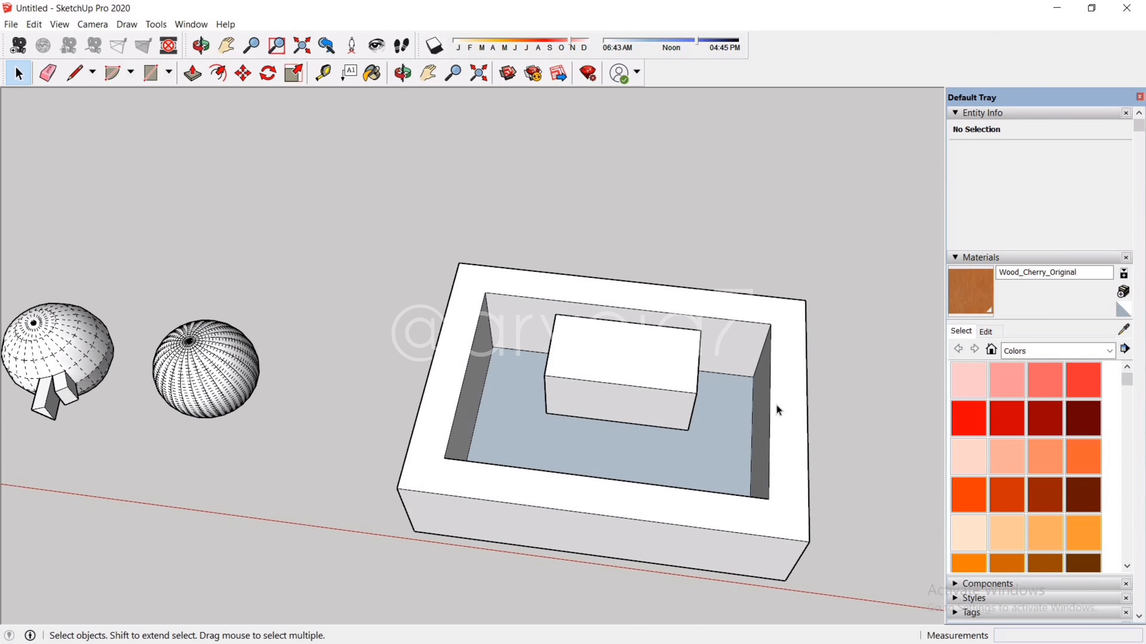
middle_drag(517, 341, 819, 471)
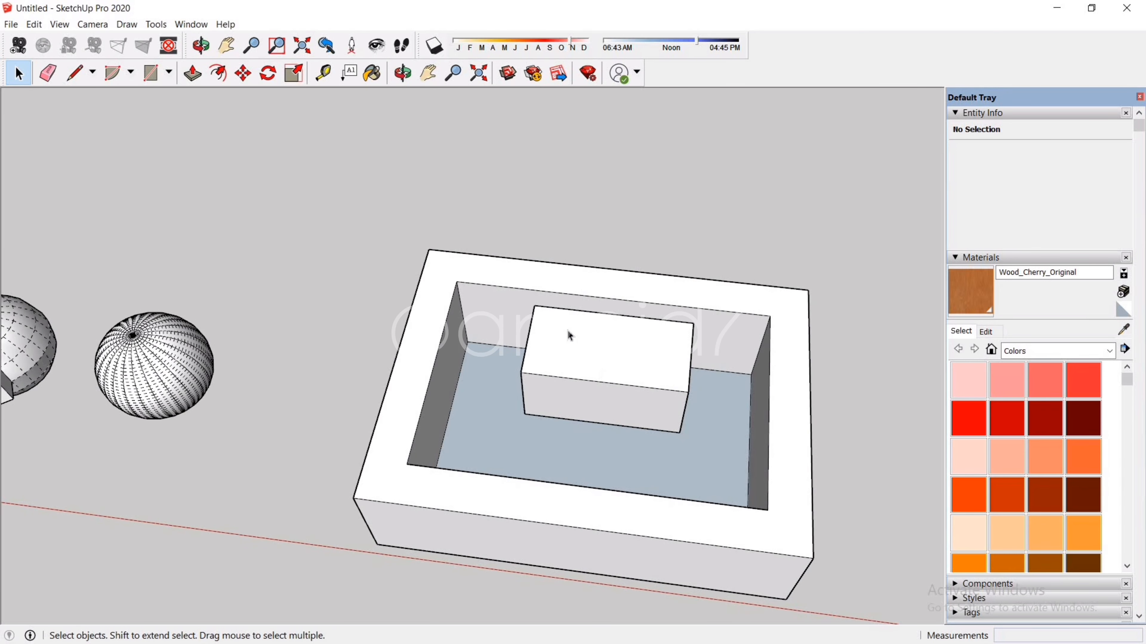
scroll(521, 411, up, 3)
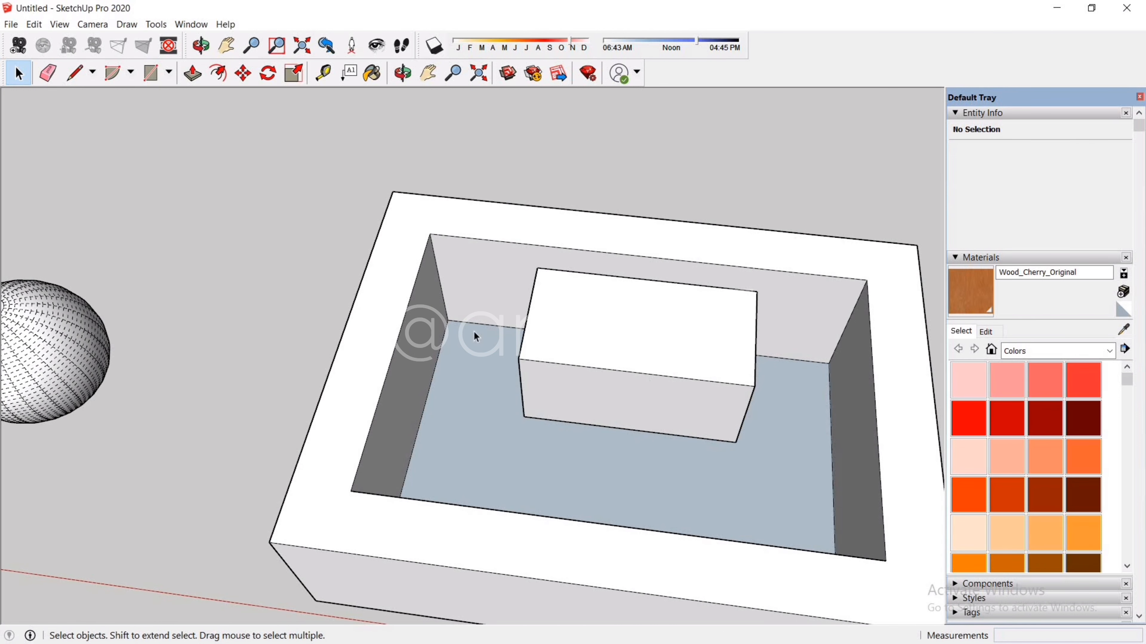
middle_drag(623, 353, 503, 343)
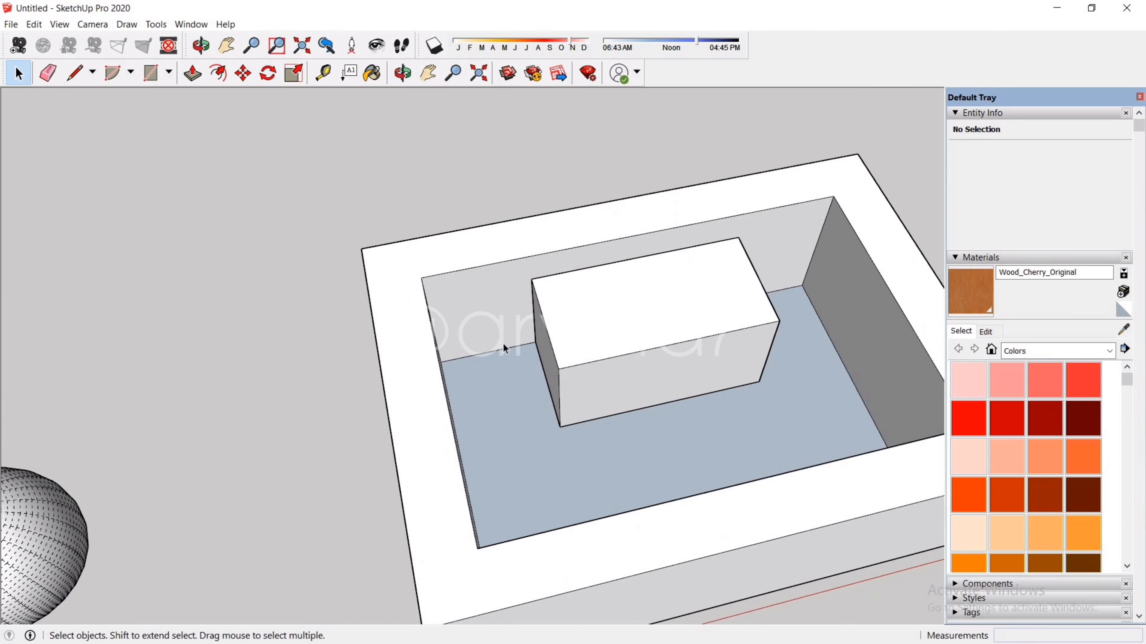
middle_drag(636, 370, 473, 333)
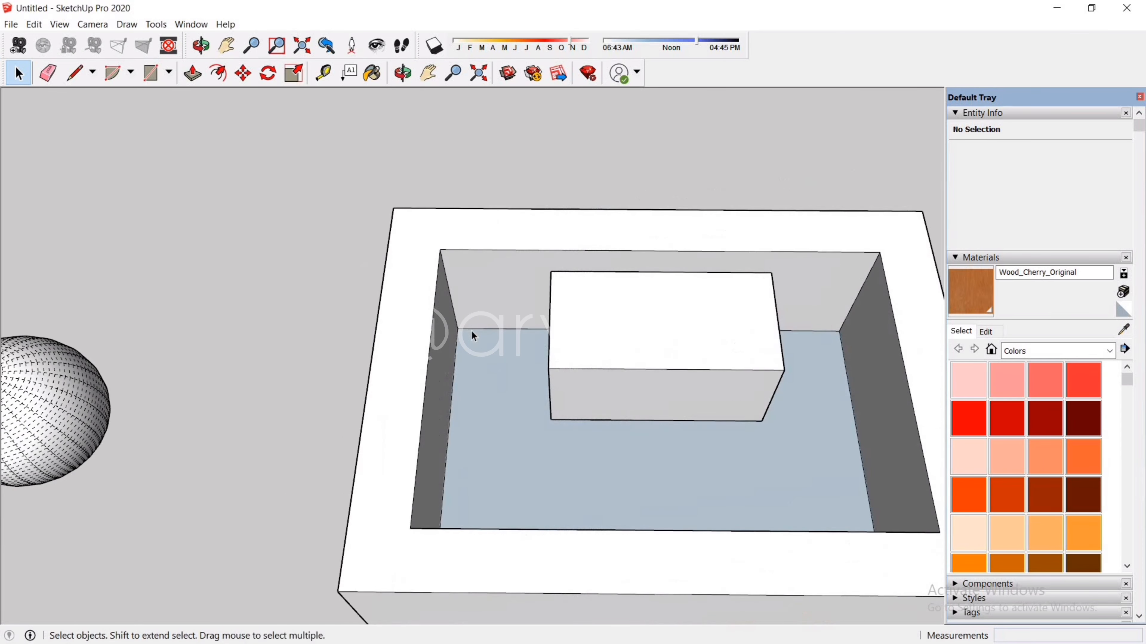
scroll(485, 337, down, 2)
middle_drag(514, 380, 547, 392)
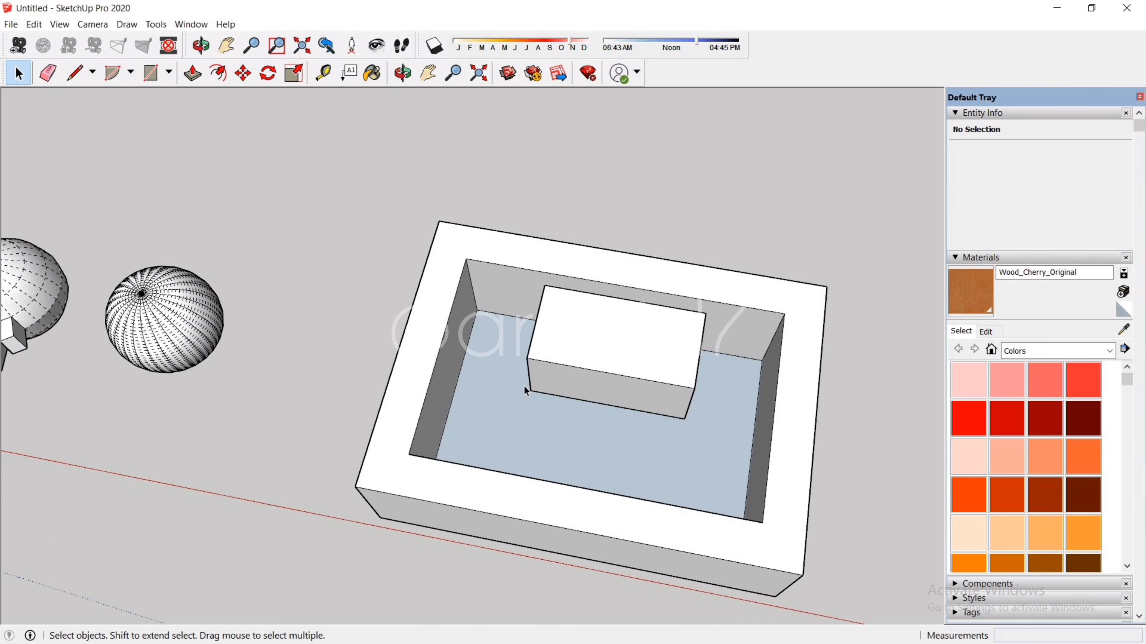
Step: Move the block by its bottom back-left corner onto the back-left inner floor corner of the open box
scroll(524, 386, up, 3)
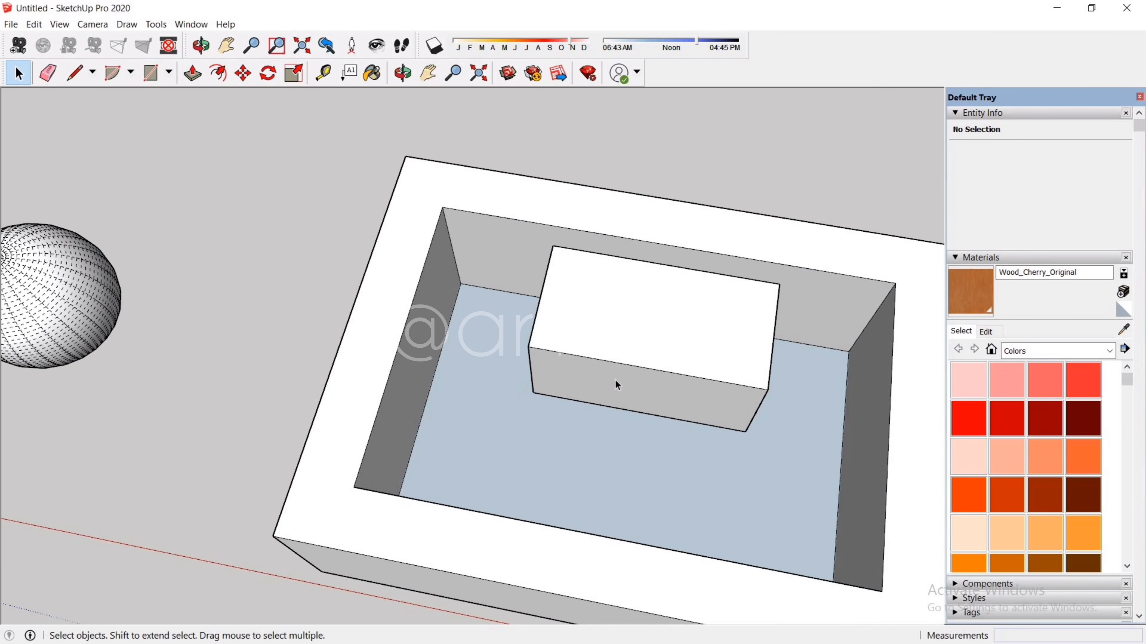
click(634, 346)
key(m)
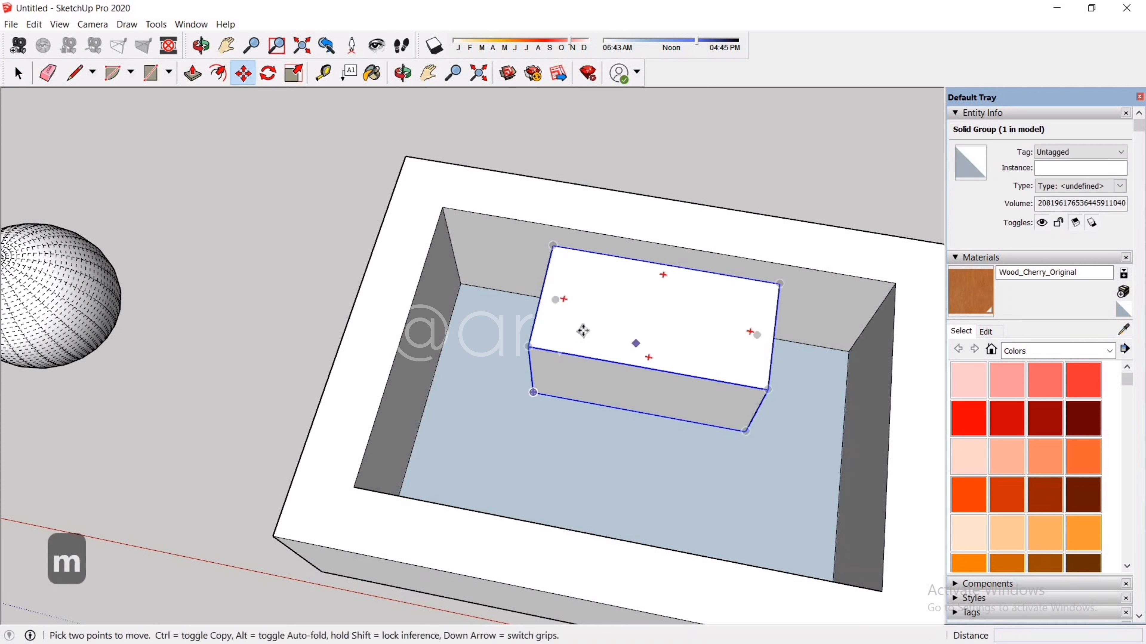
click(558, 300)
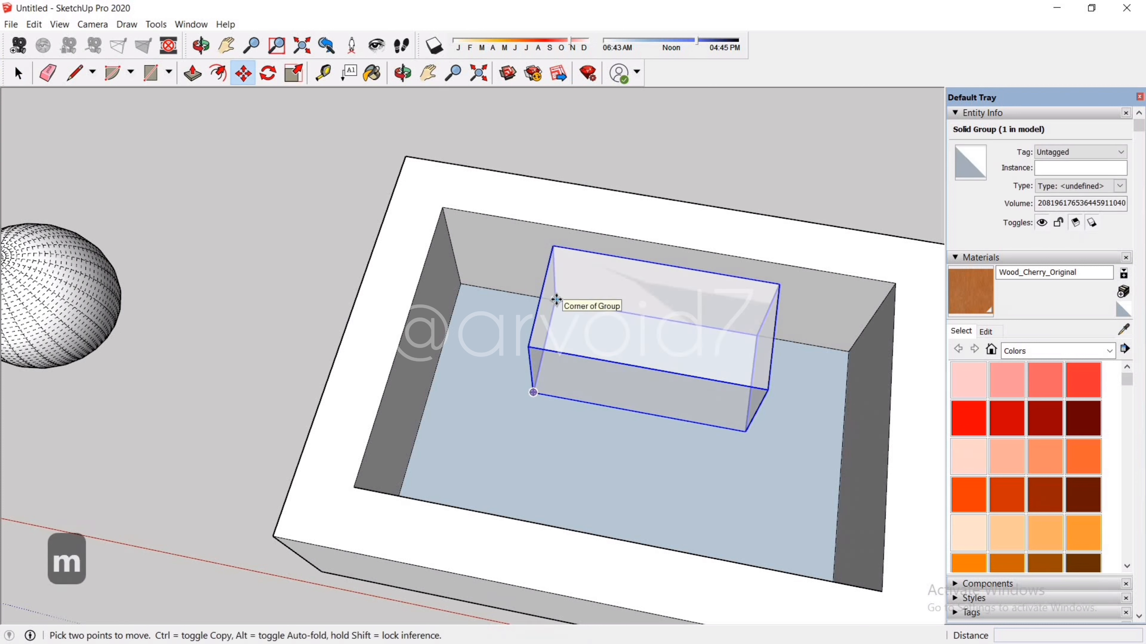
click(454, 283)
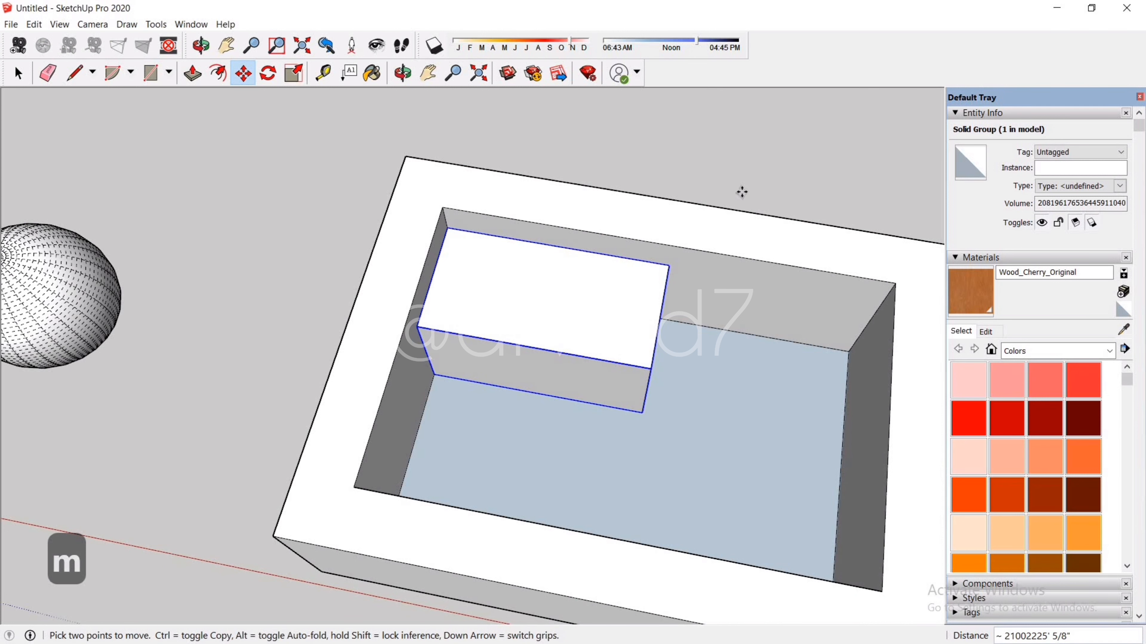
Step: Turn on the dashed display of hidden back edges and view the block inside the open box from the side
key(space)
scroll(491, 218, down, 3)
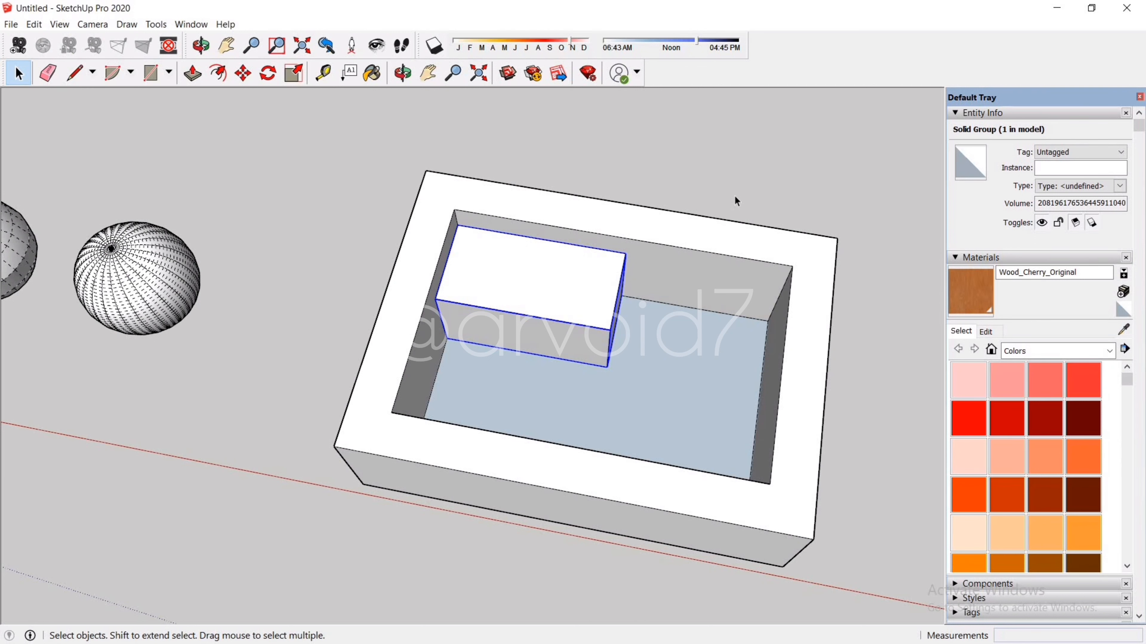
key(k)
middle_drag(675, 415, 537, 357)
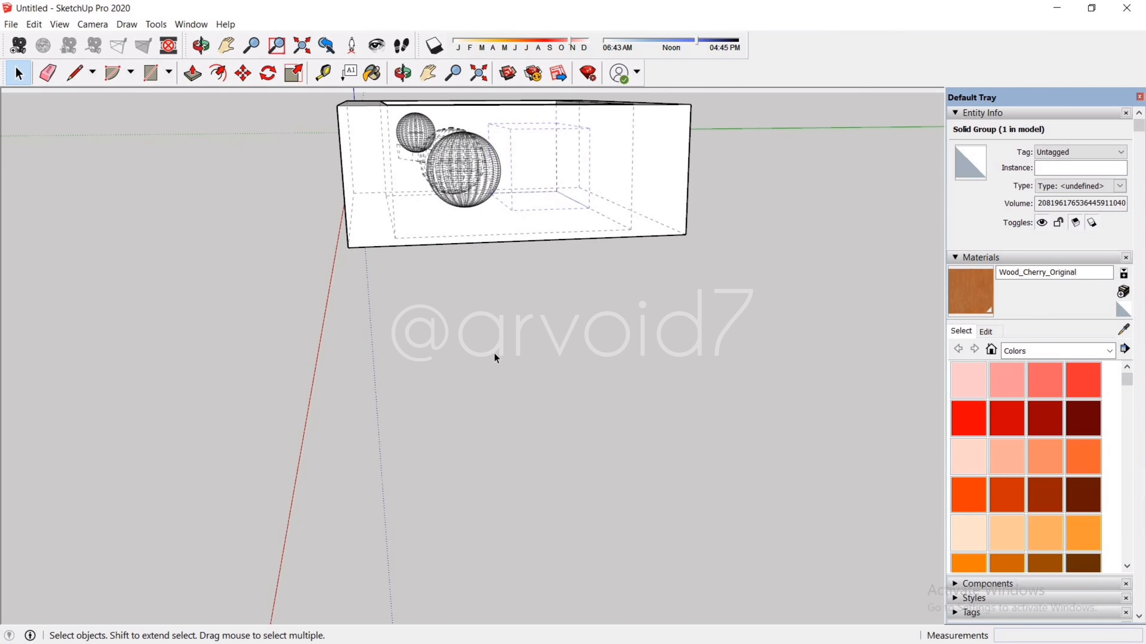
middle_drag(604, 422, 425, 326)
scroll(426, 326, down, 2)
scroll(717, 417, up, 1)
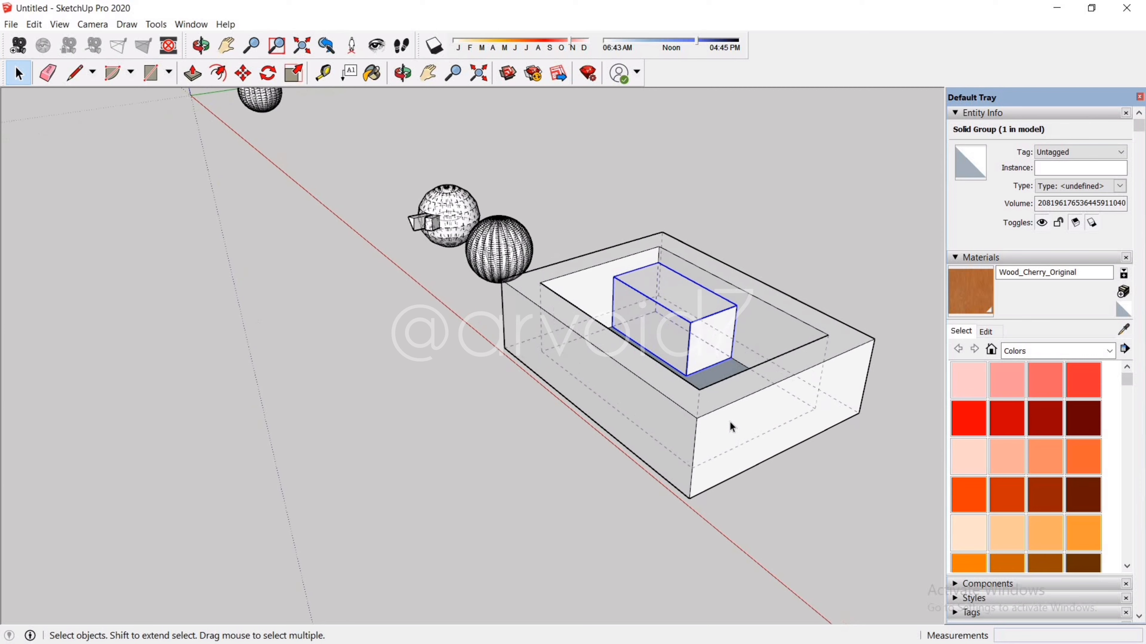
middle_drag(731, 427, 639, 424)
Step: Move the block by its bottom corners using the visible hidden edges, placing it at the front-right inner floor corner of the box
key(m)
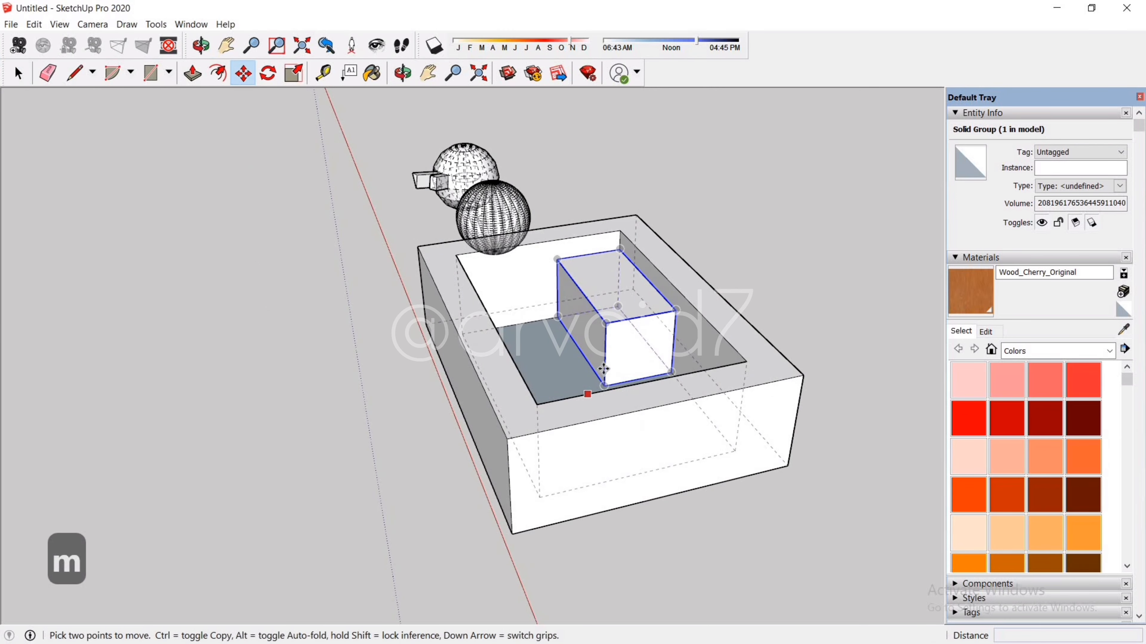
click(604, 384)
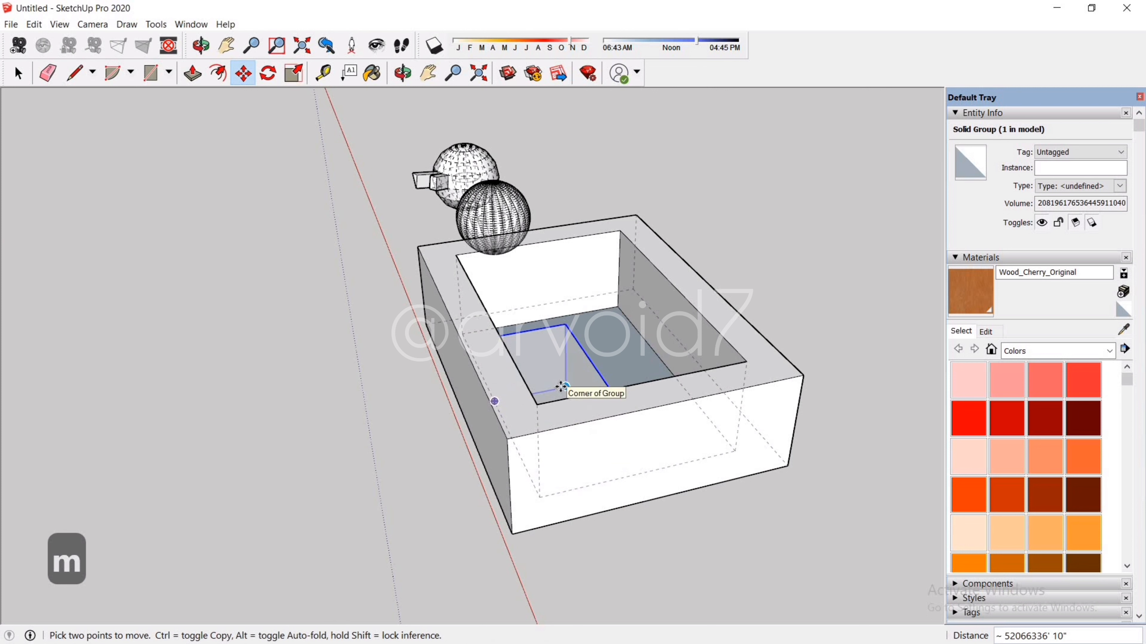
click(619, 305)
click(671, 374)
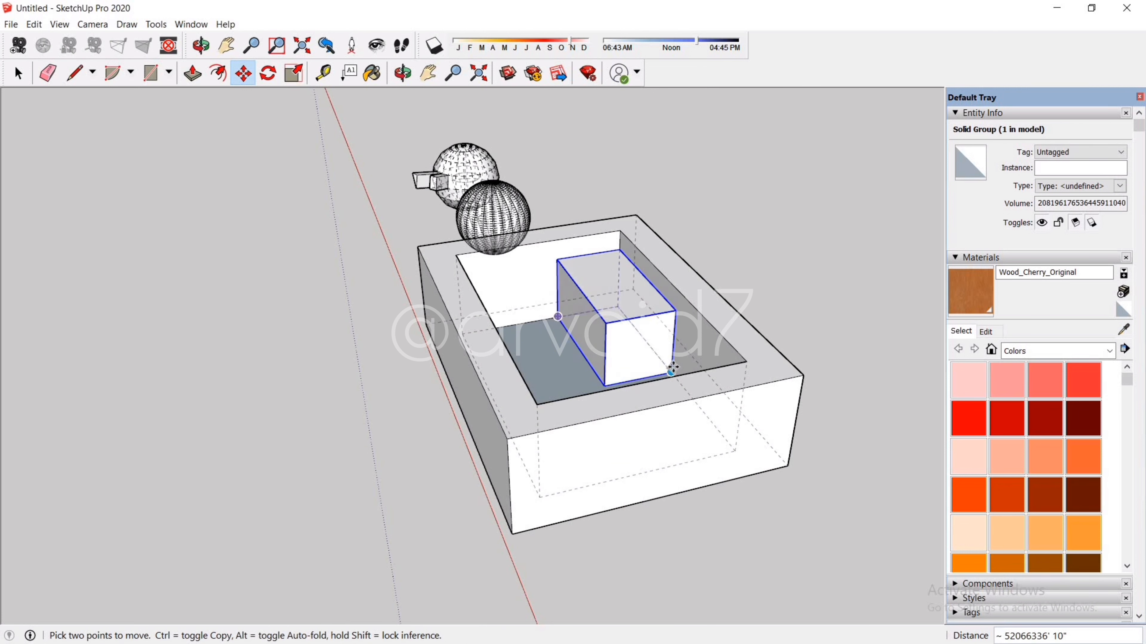
click(735, 449)
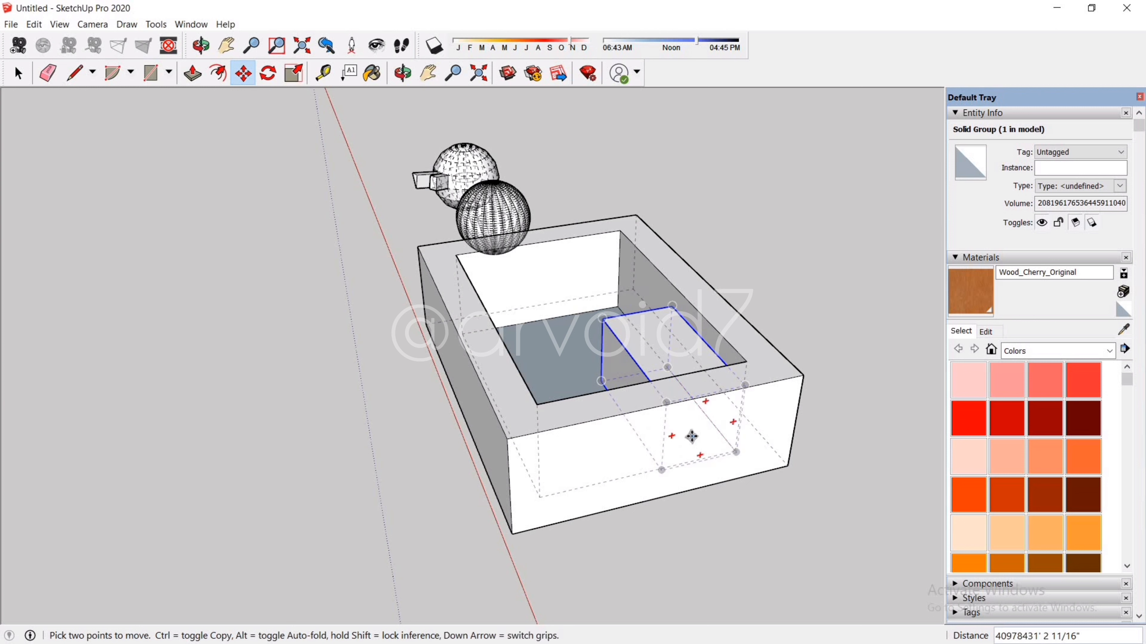
Step: Shift the block off the inner floor corner and move it back there by its bottom front-right corner
click(692, 436)
click(650, 420)
click(702, 438)
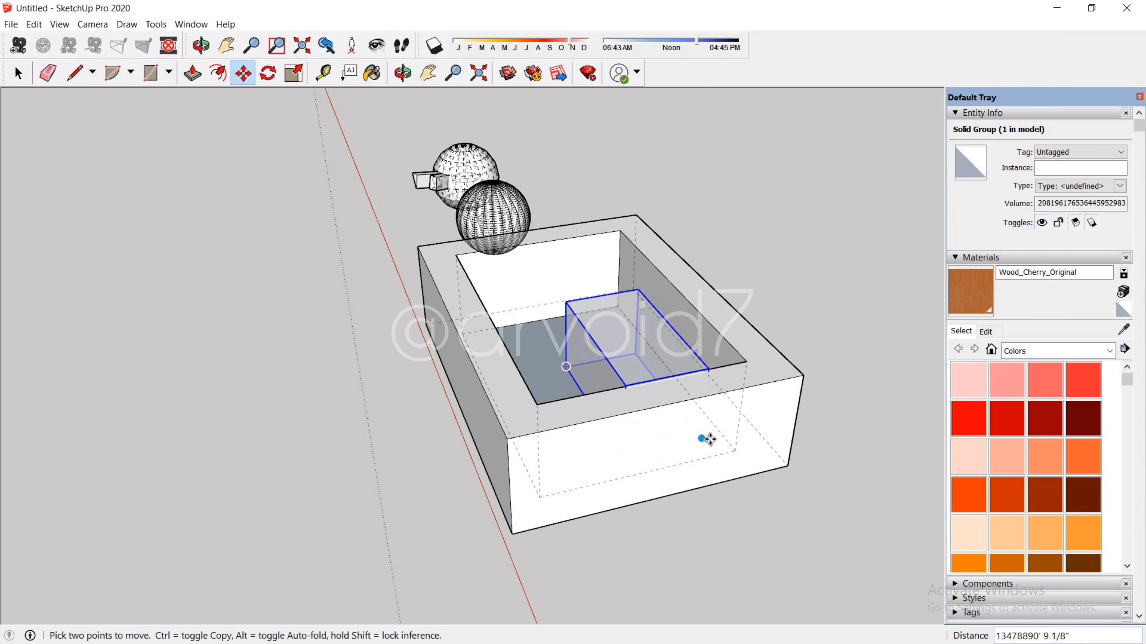
click(734, 450)
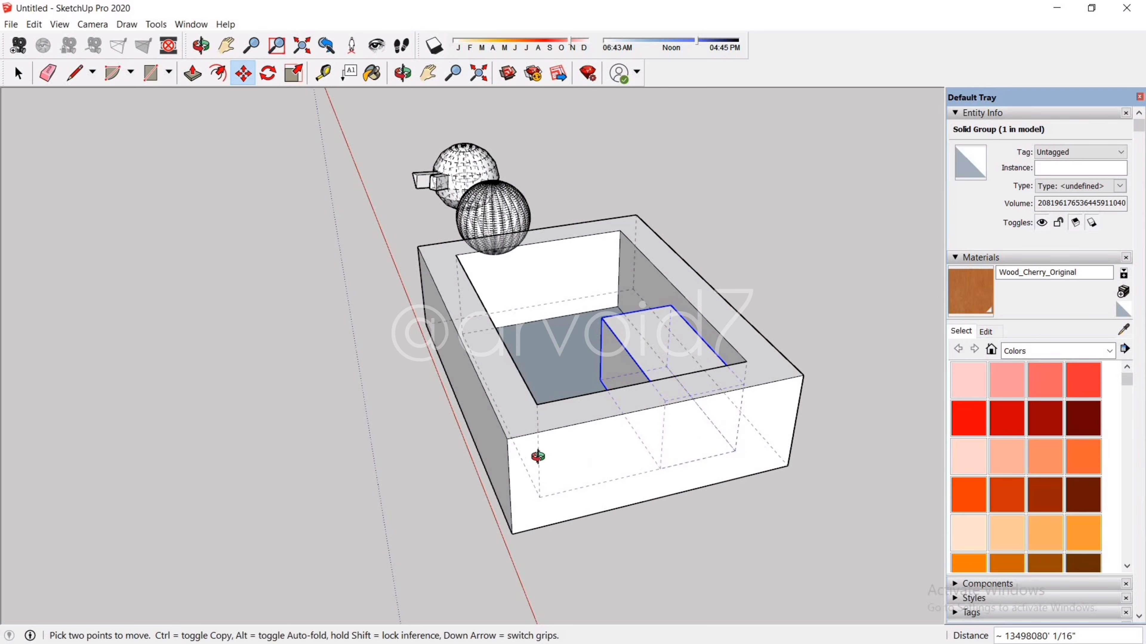
Step: Draw a few short connected lines around the box's hidden inner floor corner, using the dashed back edges as reference
middle_drag(537, 457, 667, 471)
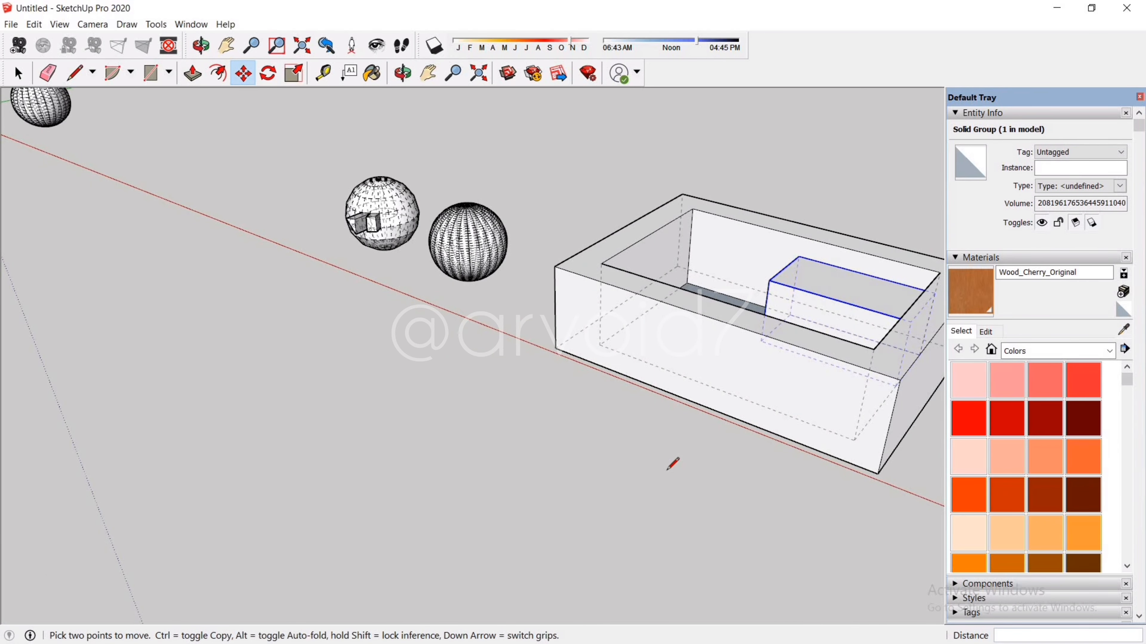
key(l)
scroll(639, 384, up, 6)
click(587, 416)
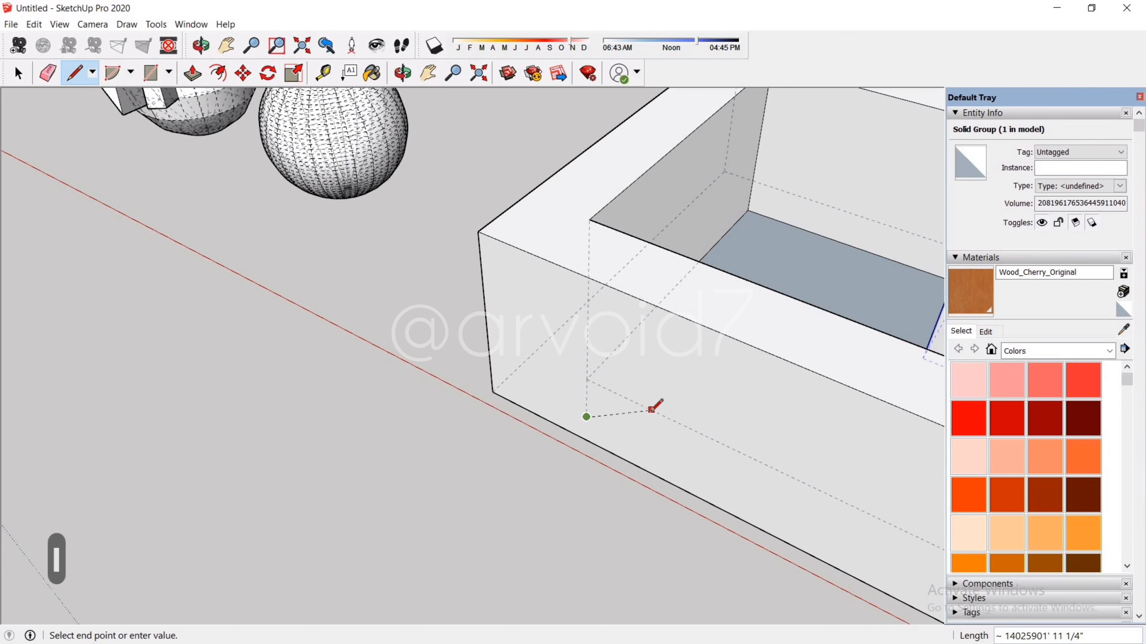
click(651, 409)
click(651, 410)
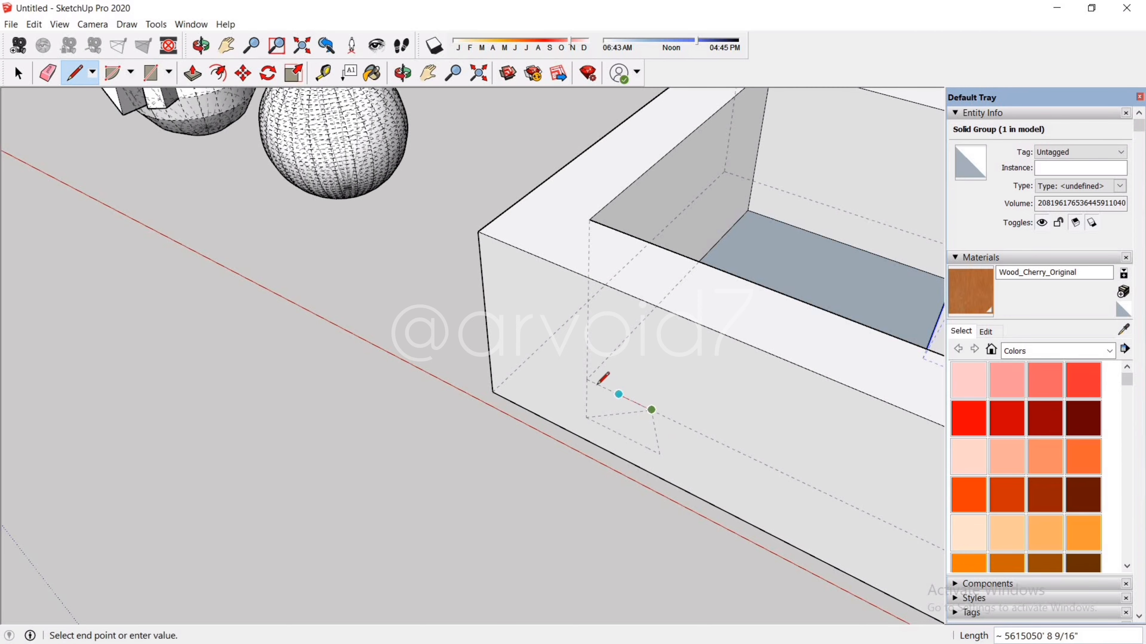
key(Escape)
key(space)
scroll(597, 385, down, 6)
middle_drag(760, 469, 451, 345)
scroll(451, 345, up, 3)
middle_drag(676, 564, 706, 512)
scroll(706, 512, down, 8)
drag(769, 471, 238, 361)
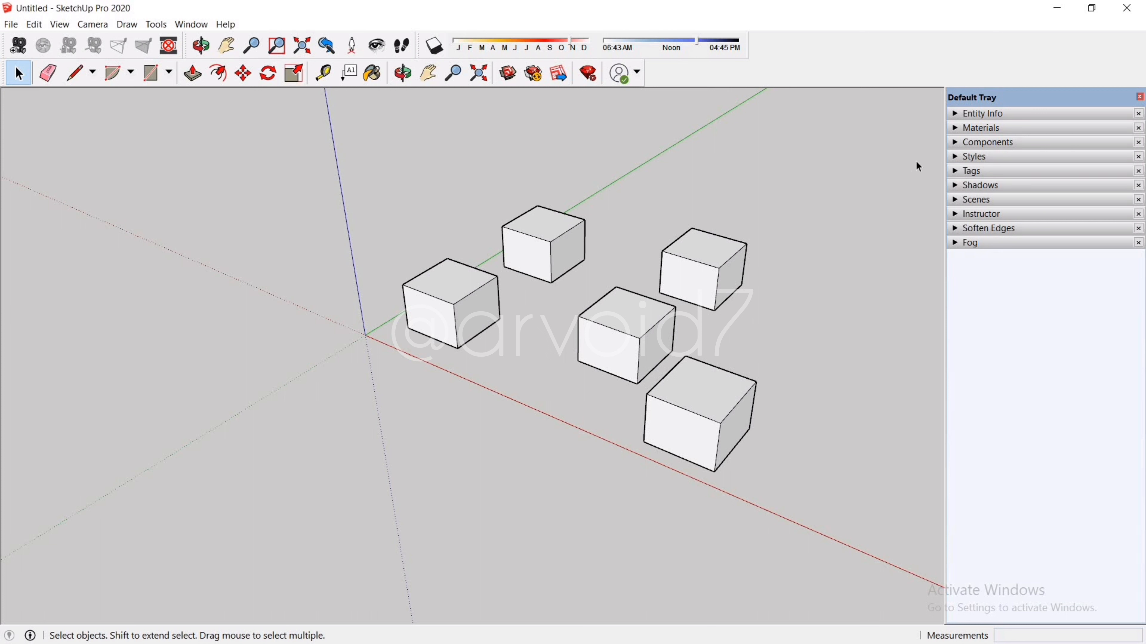
Step: Paint the top face of the nearest box with the Wood Floor material from the Wood collection
click(967, 131)
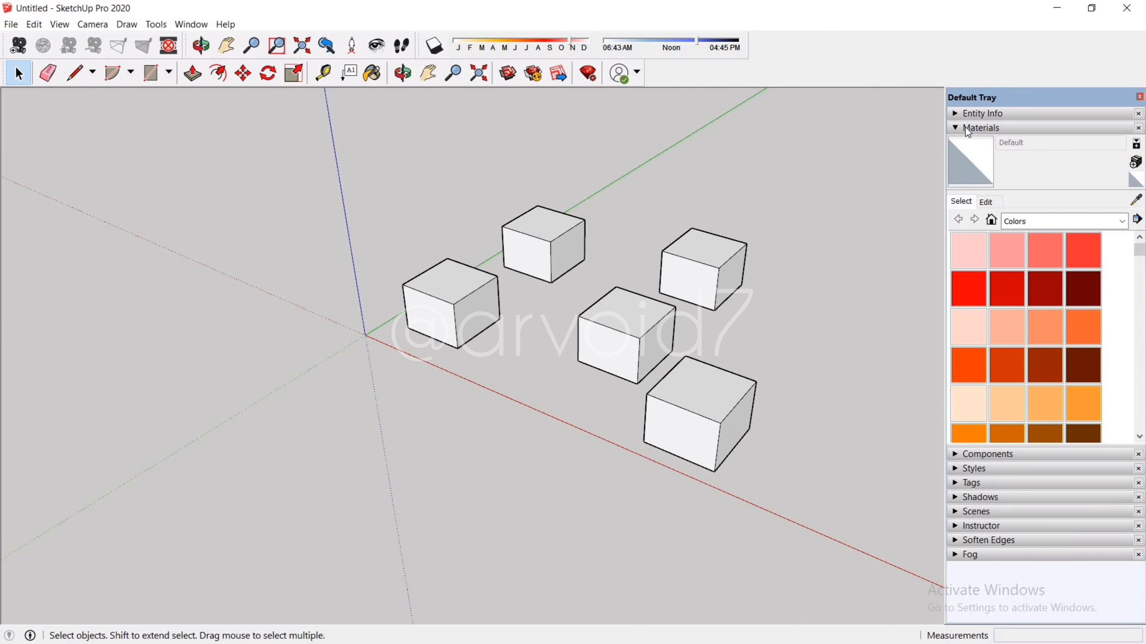
click(1123, 223)
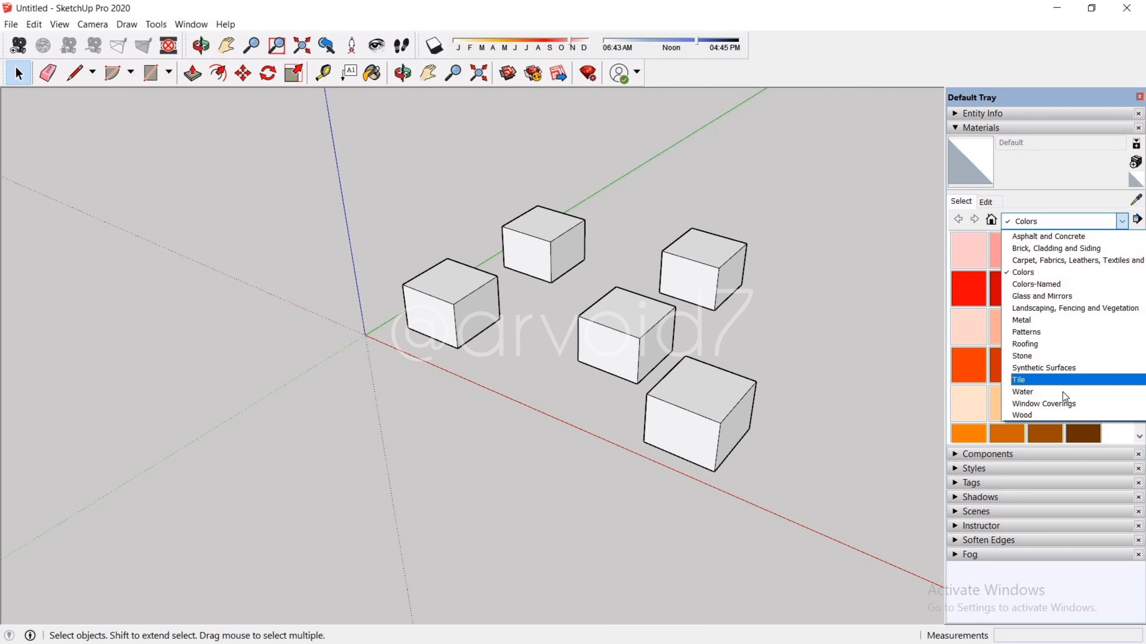
click(1061, 415)
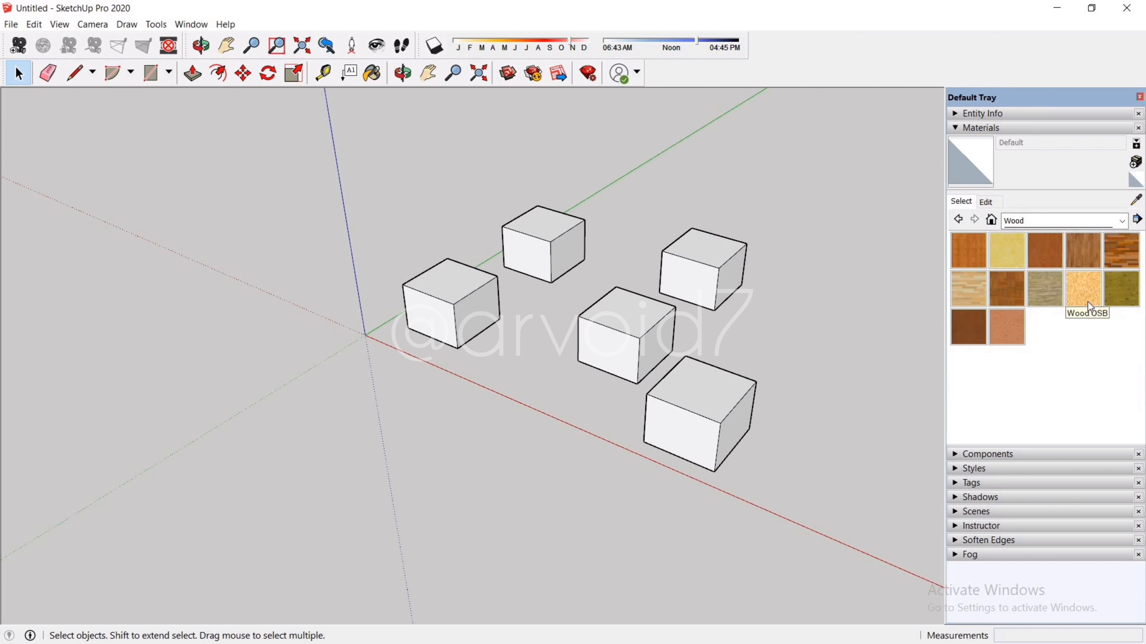
click(1094, 252)
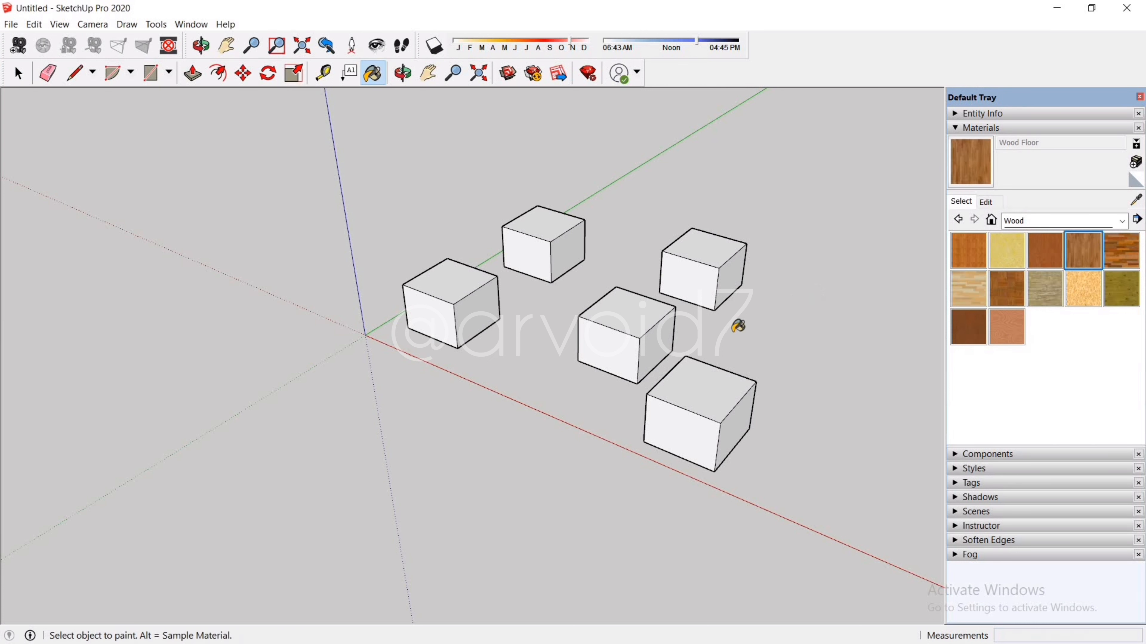
click(716, 386)
scroll(717, 388, up, 5)
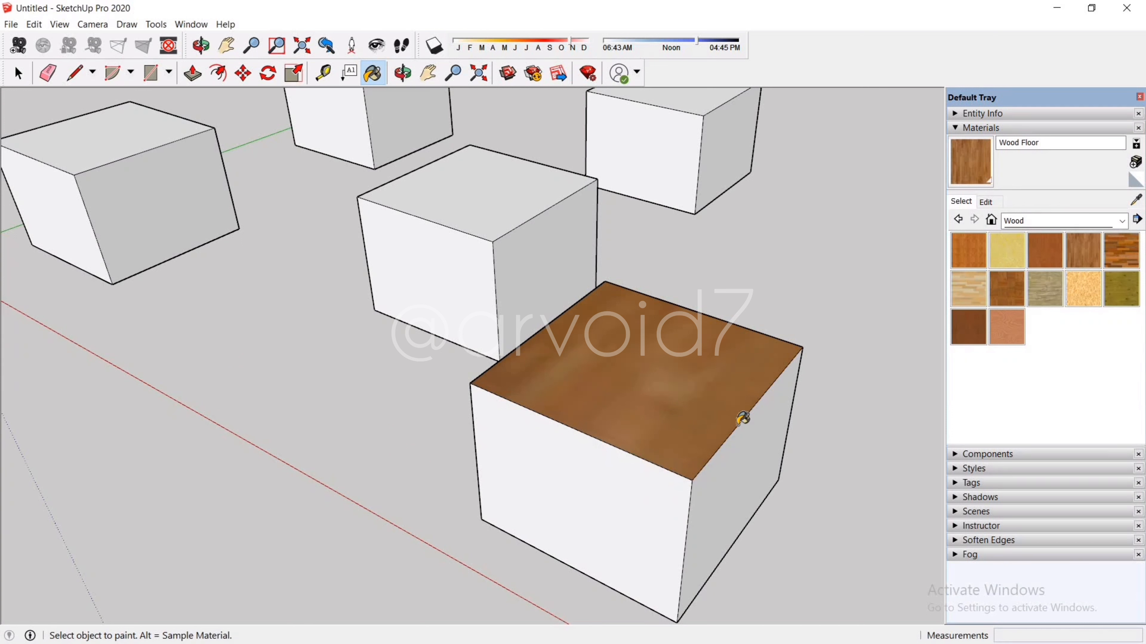
Step: Shift the Wood Floor material's colour to a duller brown and set its texture size to 2 inches
click(985, 202)
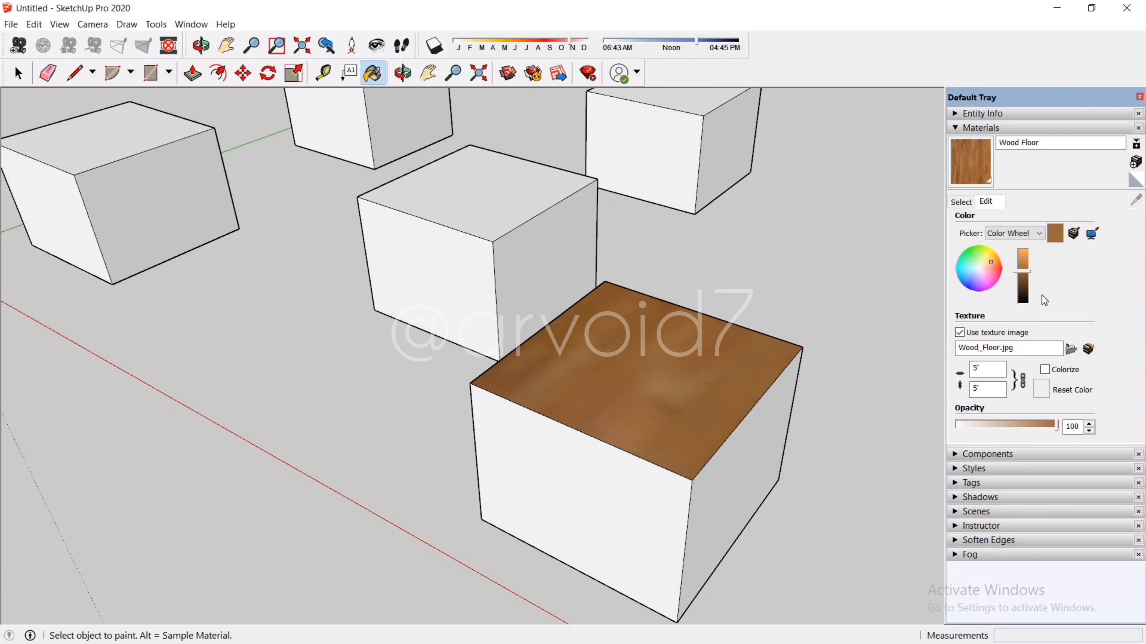
mouse_move(1029, 274)
mouse_down()
mouse_move(1028, 289)
mouse_move(1030, 268)
mouse_move(996, 288)
mouse_move(968, 260)
mouse_move(980, 254)
mouse_up()
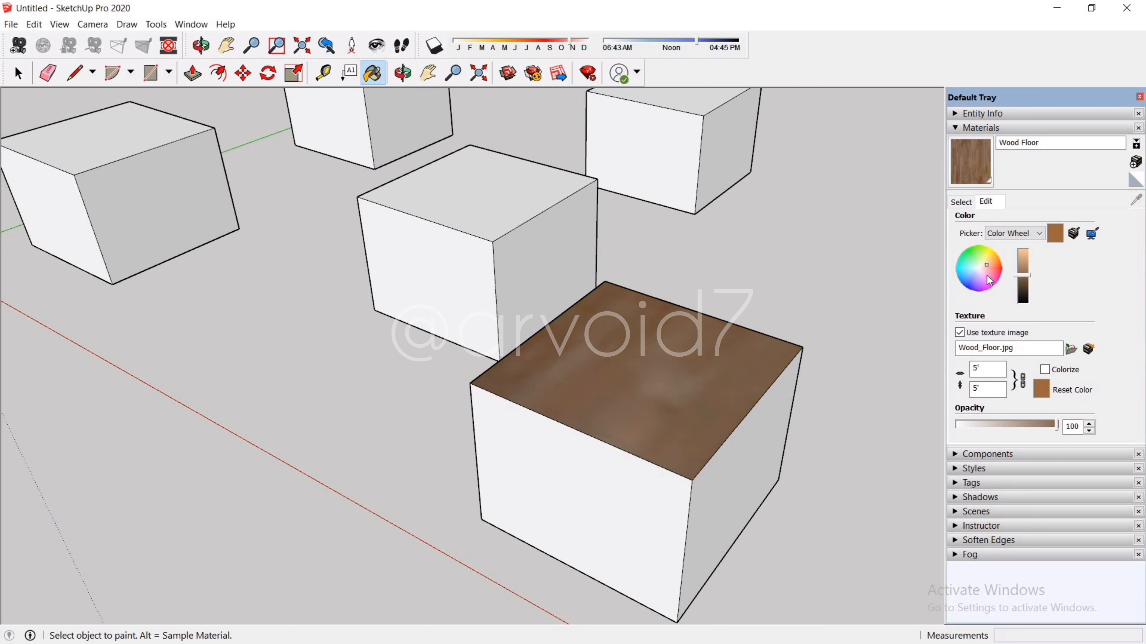
click(988, 370)
text(1')
key(Return)
text(2)
key(Return)
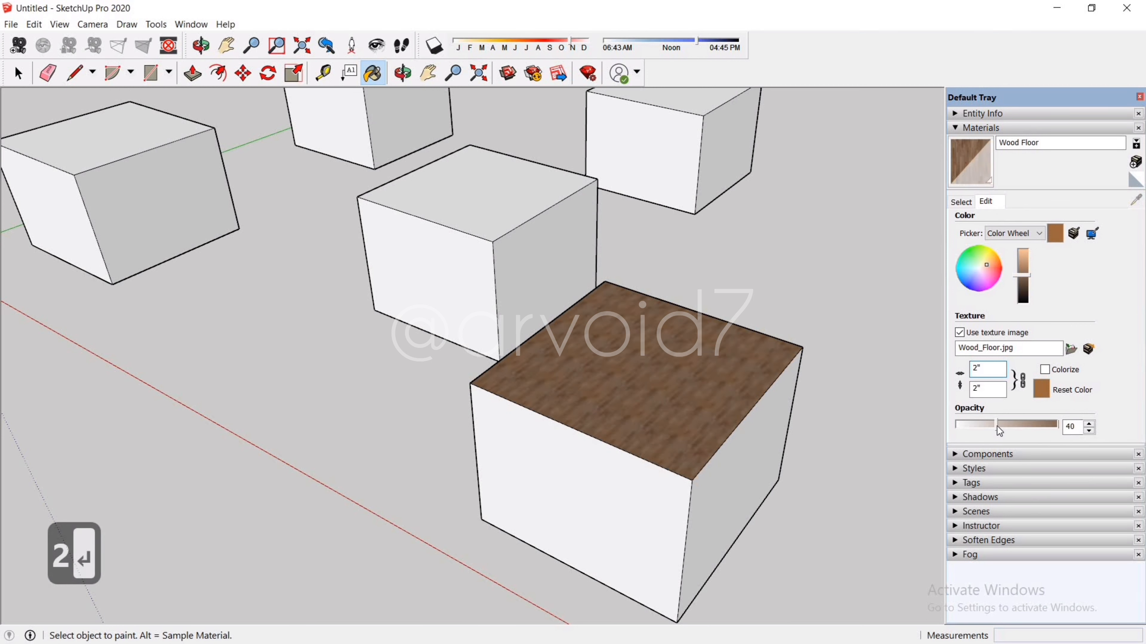
Step: Try the Wood Floor material at opacities 40, 60 and 14, set it to 95, and reset its colour
click(997, 426)
click(1009, 423)
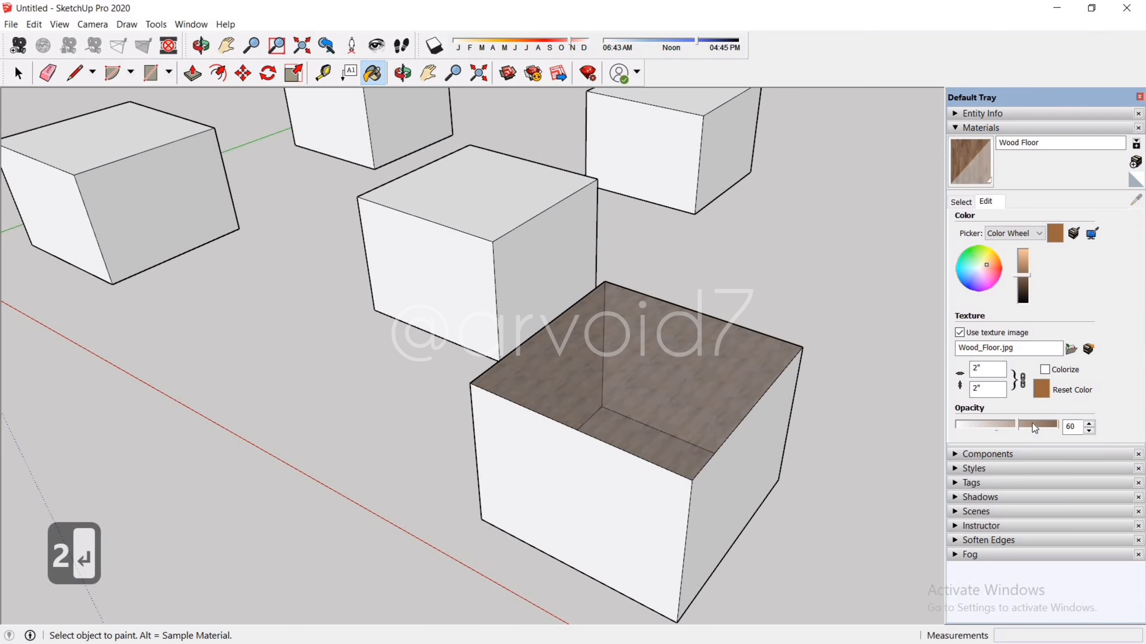
click(1040, 424)
click(973, 425)
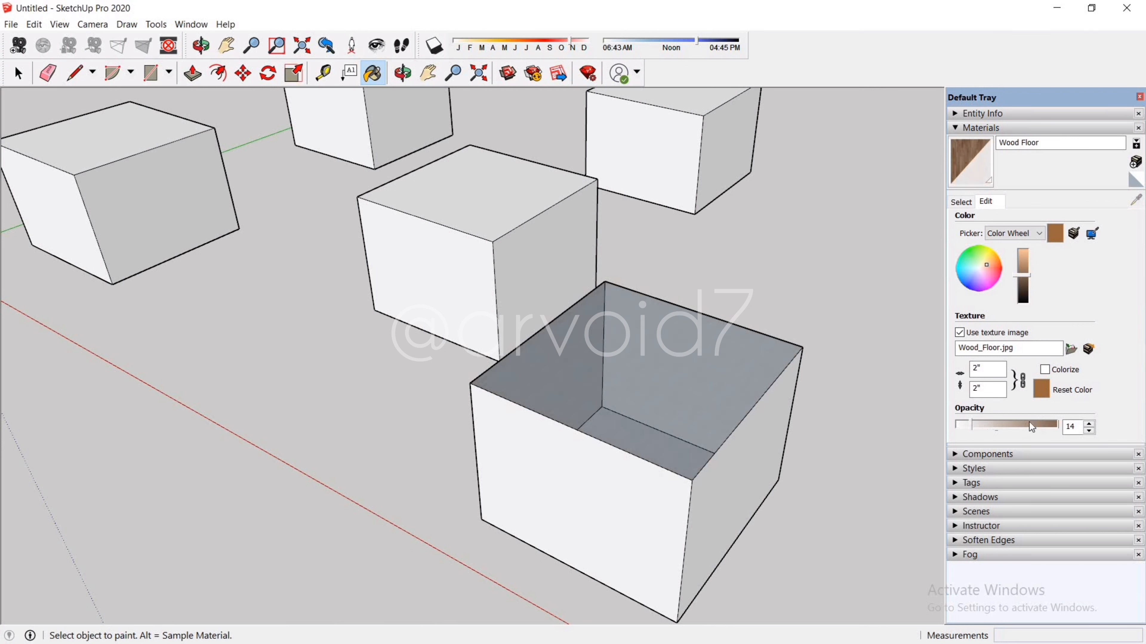
click(1054, 424)
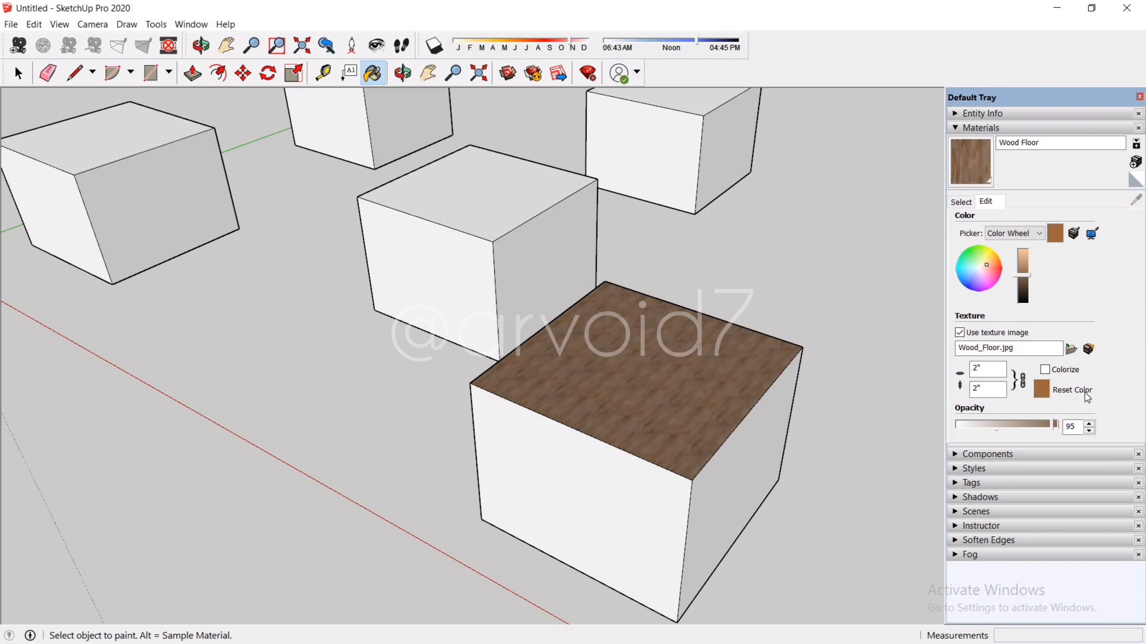
click(1036, 391)
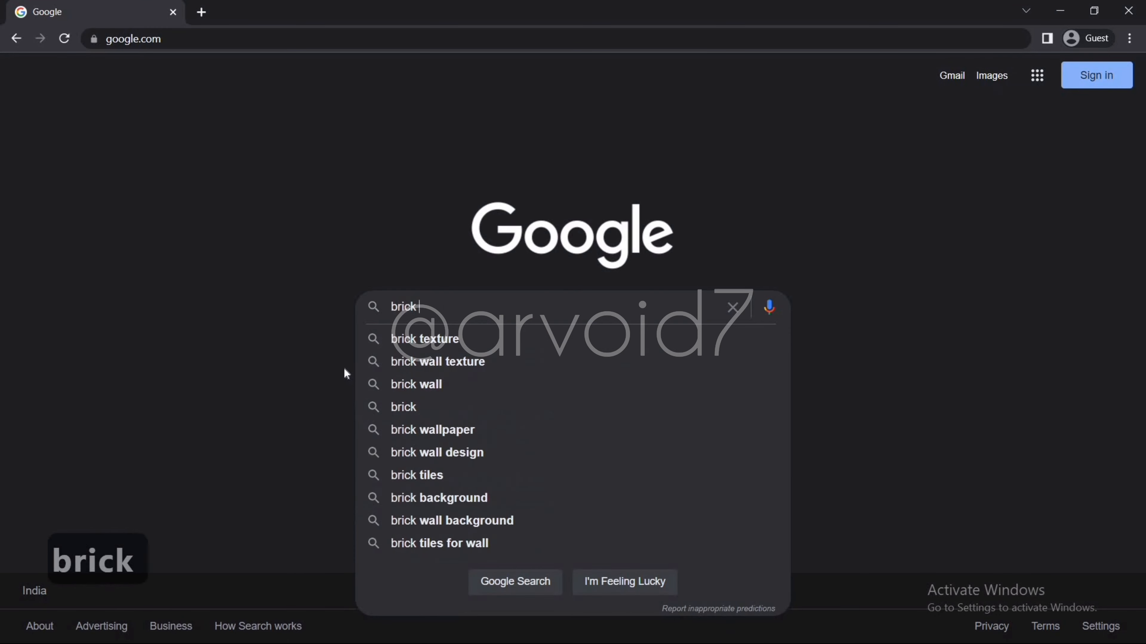
Step: In the web browser, search Google Images for "brick texture" and open the orange brickwork picture from besthqwallpapers.com
text(texture)
key(Return)
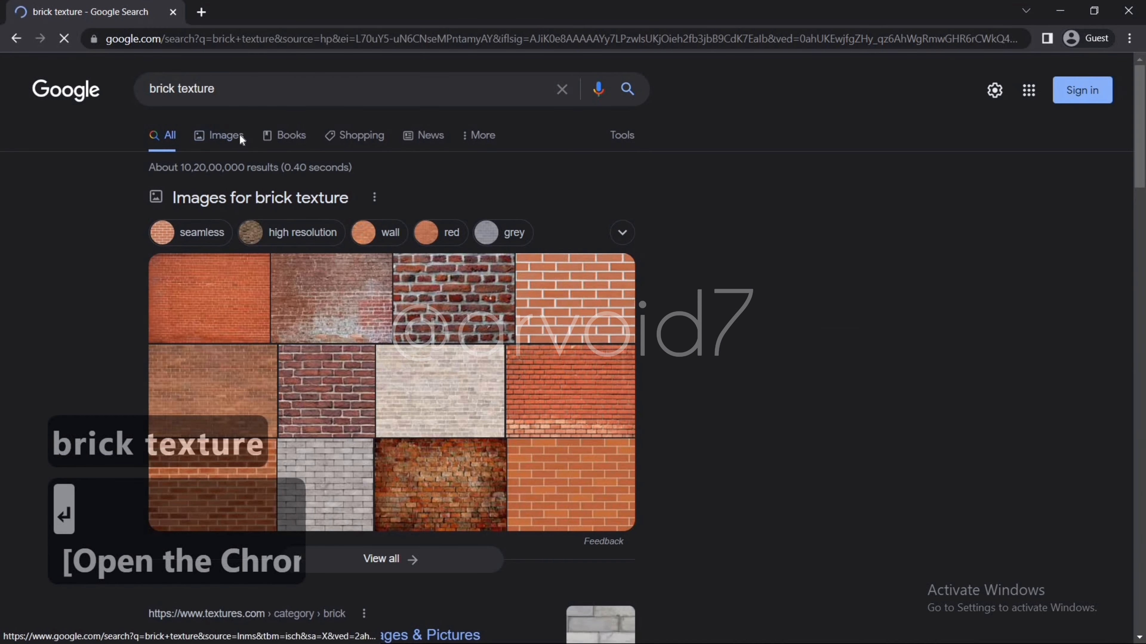
click(242, 140)
scroll(663, 406, down, 10)
click(657, 370)
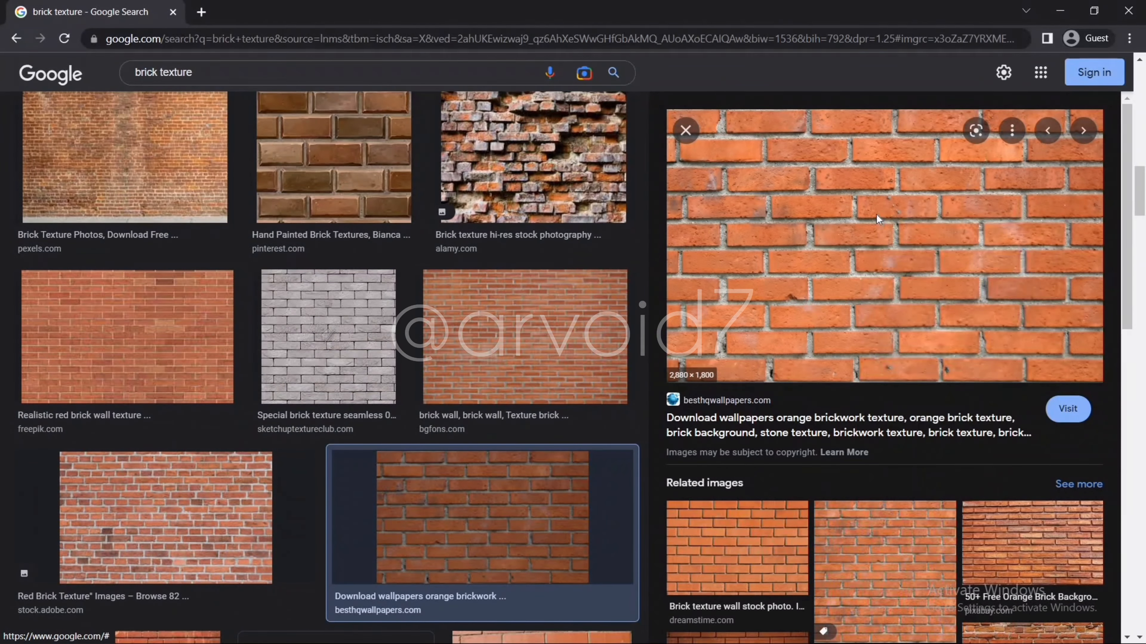
Step: Save the enlarged orange brickwork image to the Desktop
right_click(877, 219)
click(920, 244)
click(60, 126)
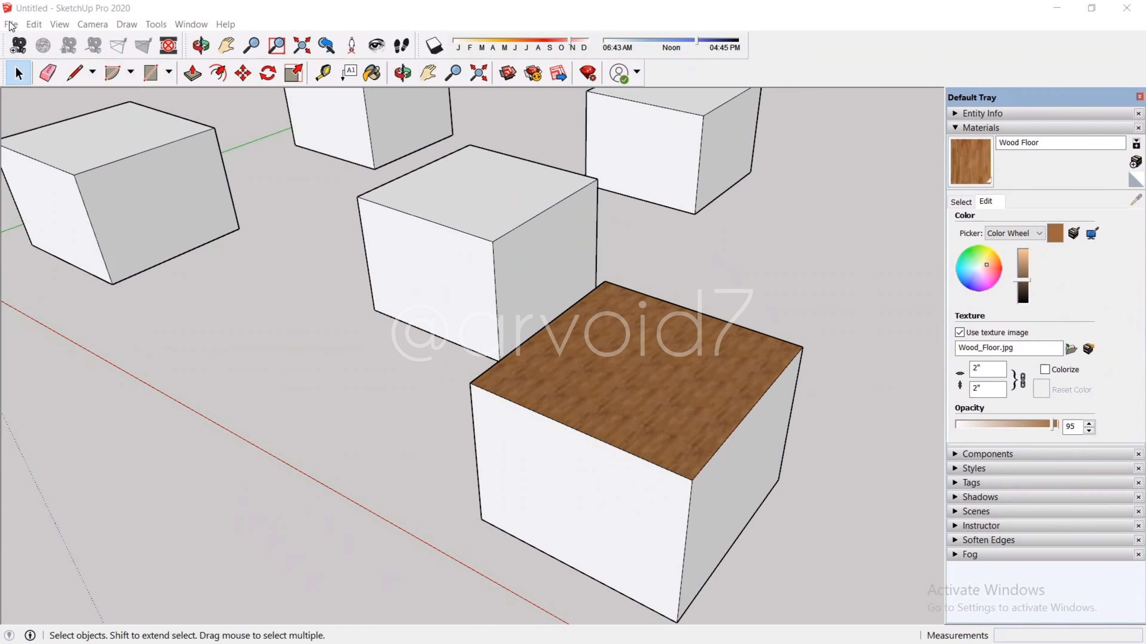
Step: Back in SketchUp, import the orange brickwork image from the Desktop as a texture
click(10, 23)
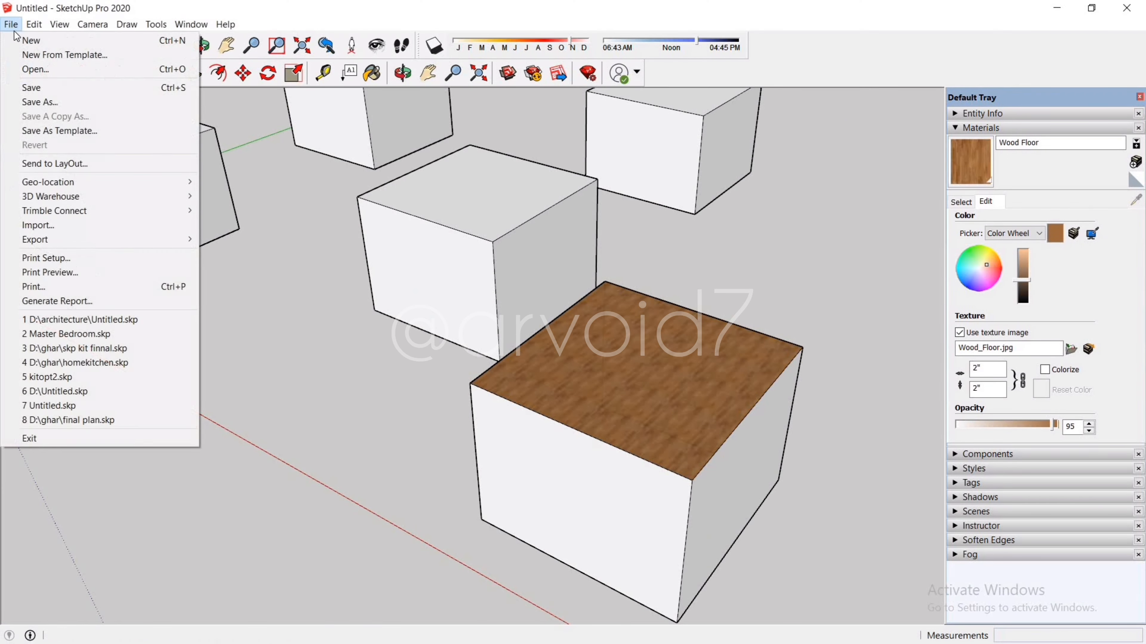
click(115, 230)
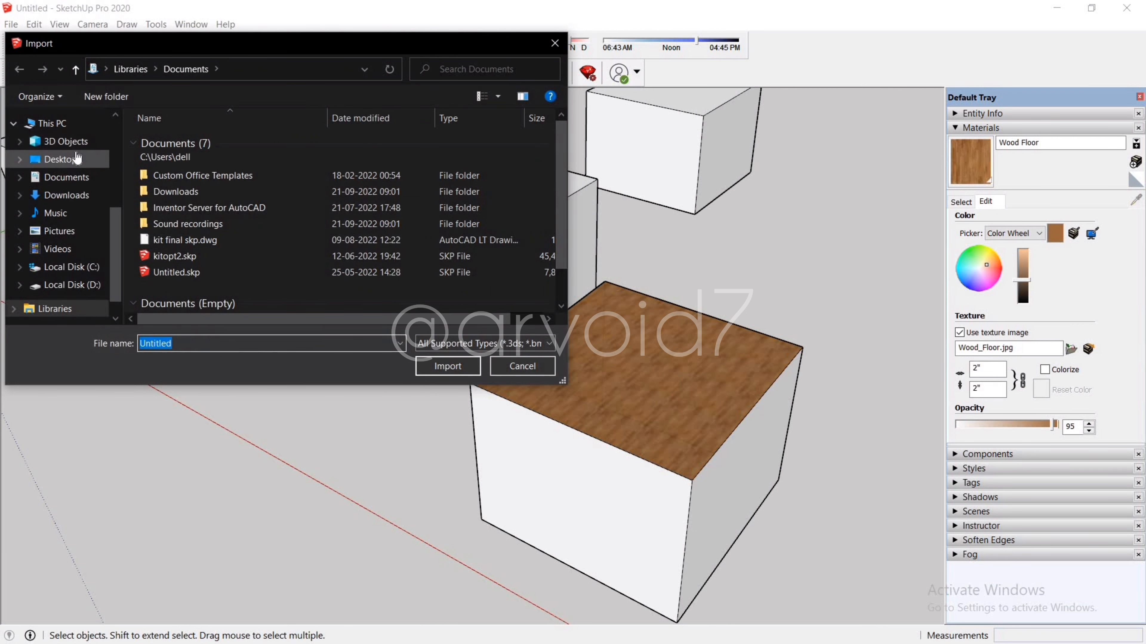
click(78, 159)
click(175, 176)
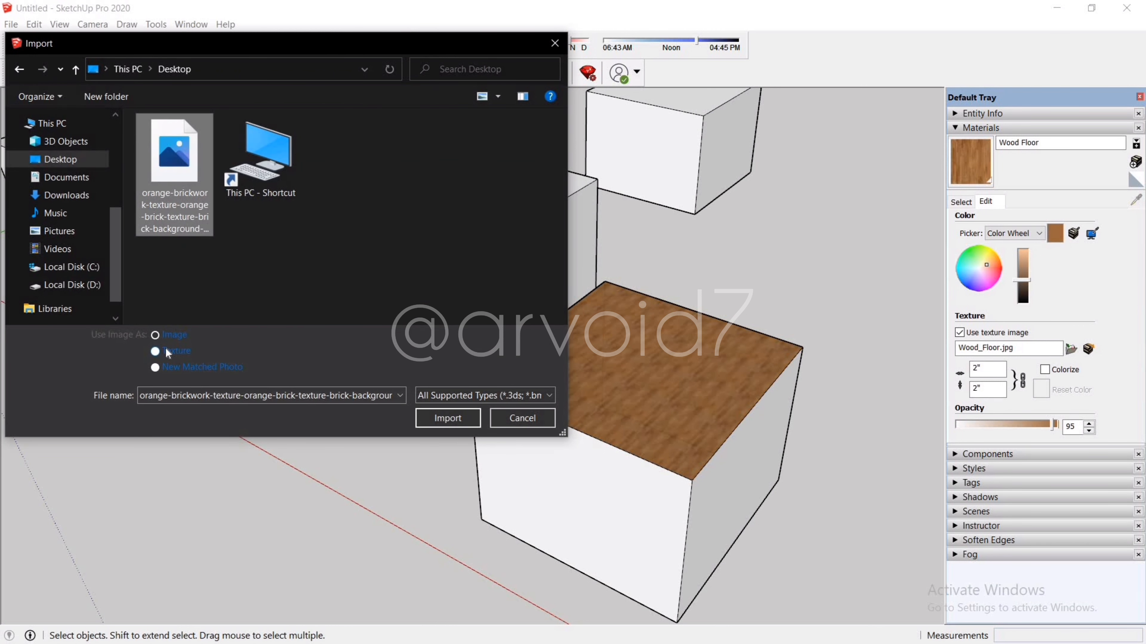
click(167, 353)
click(461, 419)
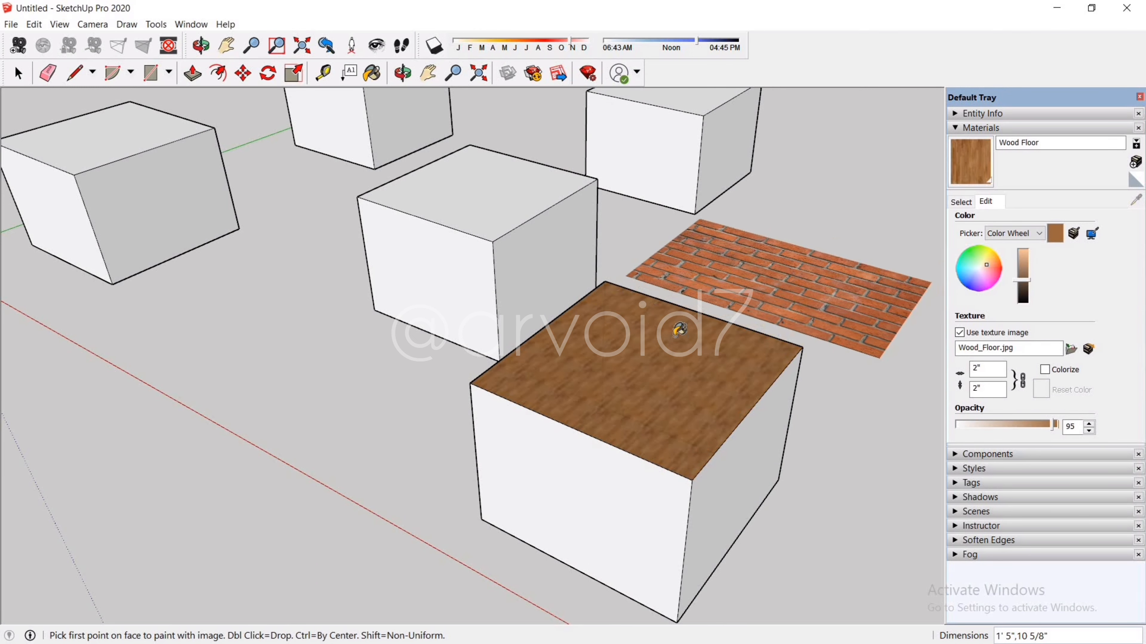
Step: Place the orange brickwork texture on the middle box's top face, spanning it from one corner endpoint to the opposite edge's endpoint
scroll(677, 334, down, 5)
scroll(586, 236, up, 2)
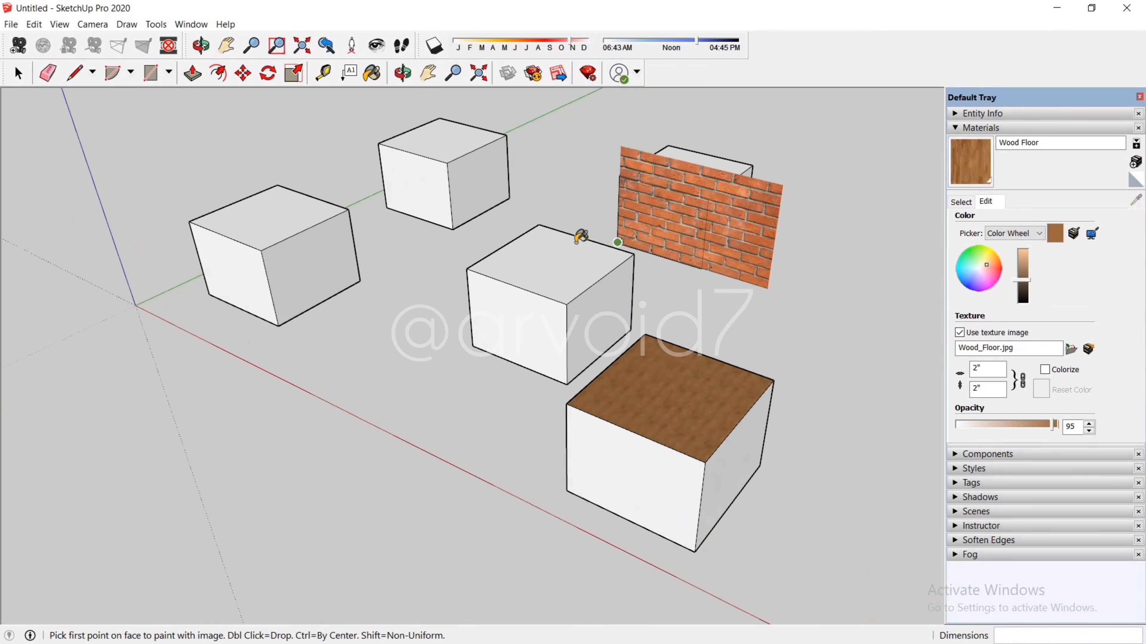
scroll(581, 235, up, 8)
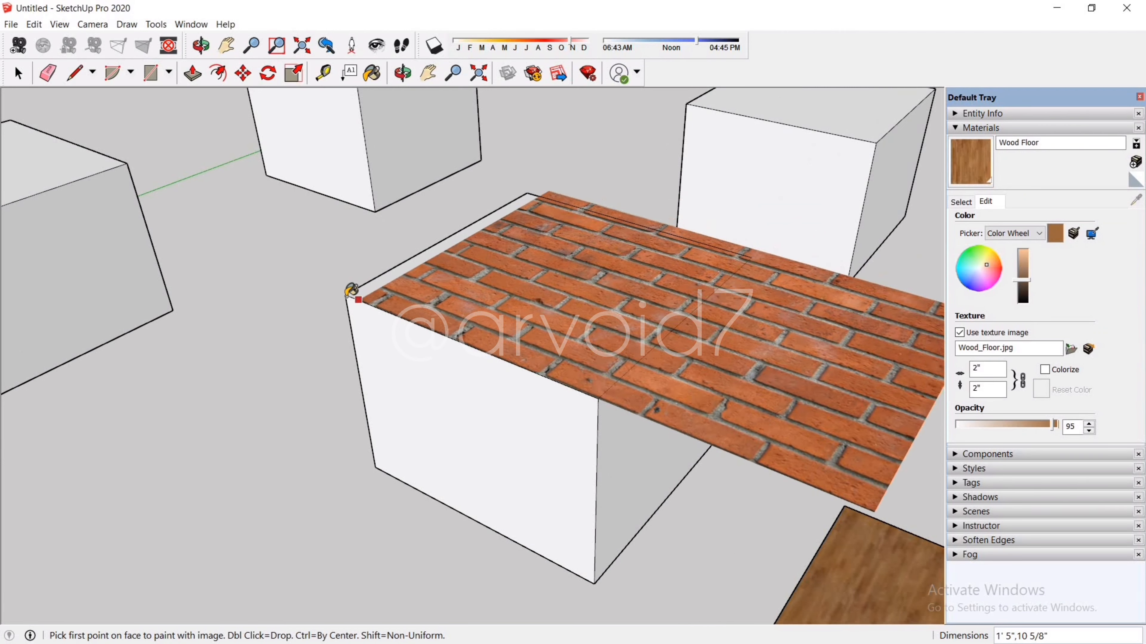
middle_drag(501, 300, 486, 337)
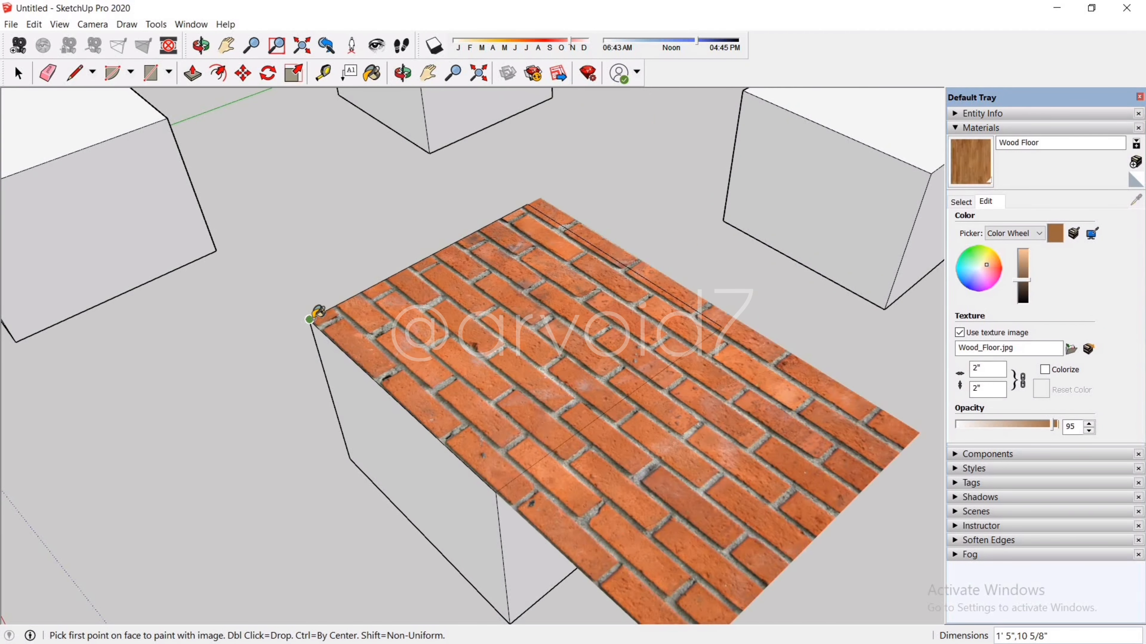
click(310, 318)
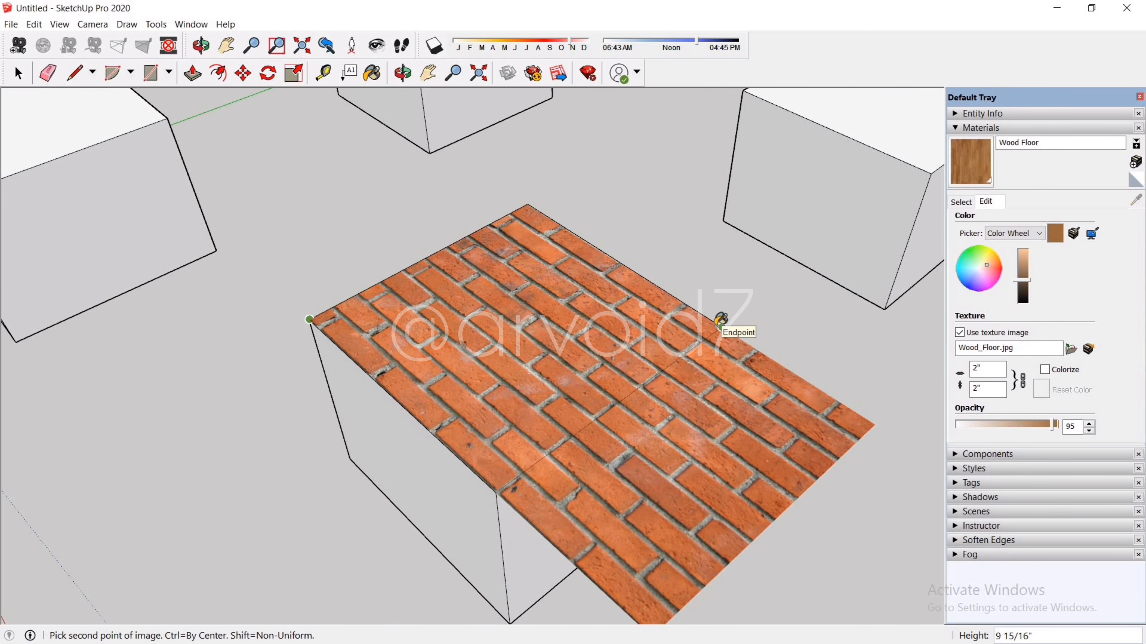
click(721, 319)
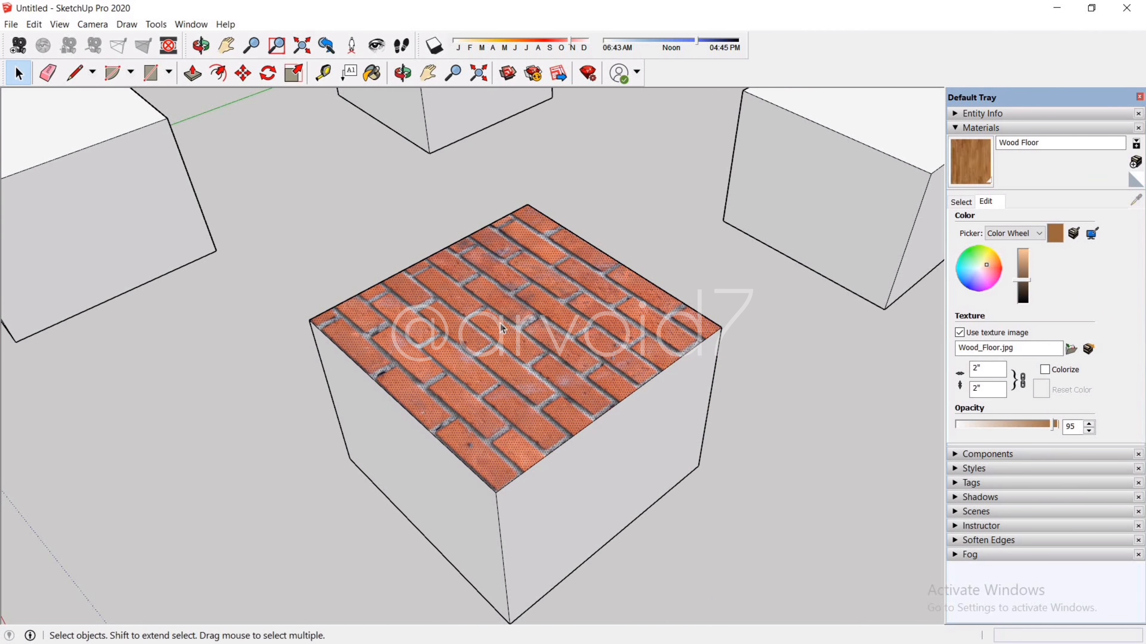
scroll(485, 327, down, 3)
scroll(423, 325, down, 2)
middle_drag(437, 397, 692, 398)
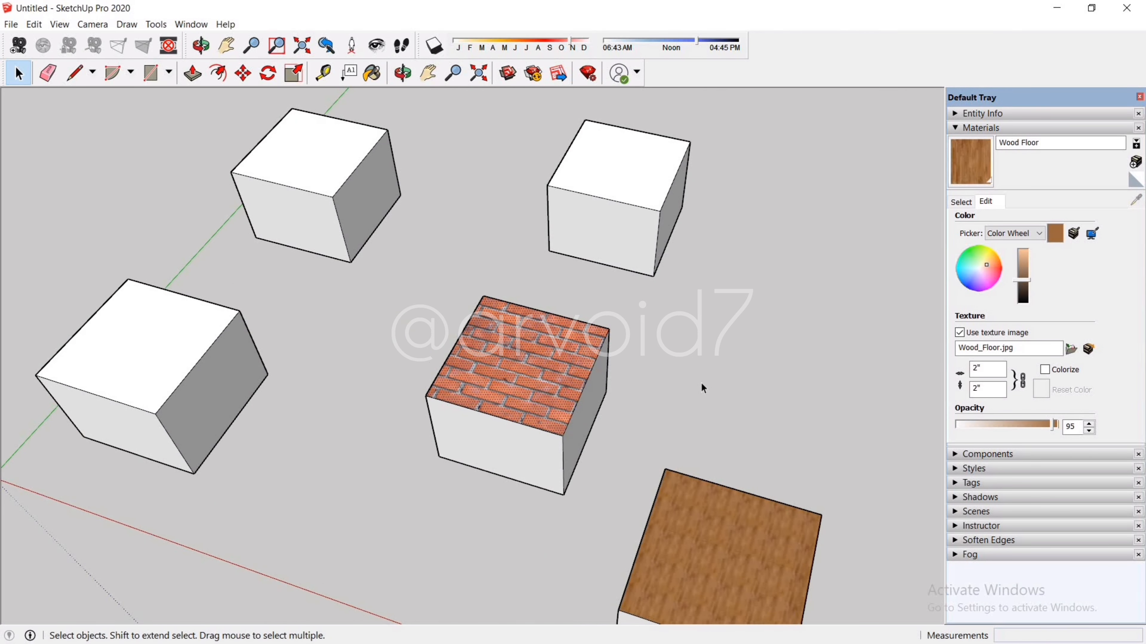
click(840, 289)
Step: From the In Model materials, apply the orange brickwork texture to the top face of the plain box behind the brick-topped one
click(963, 203)
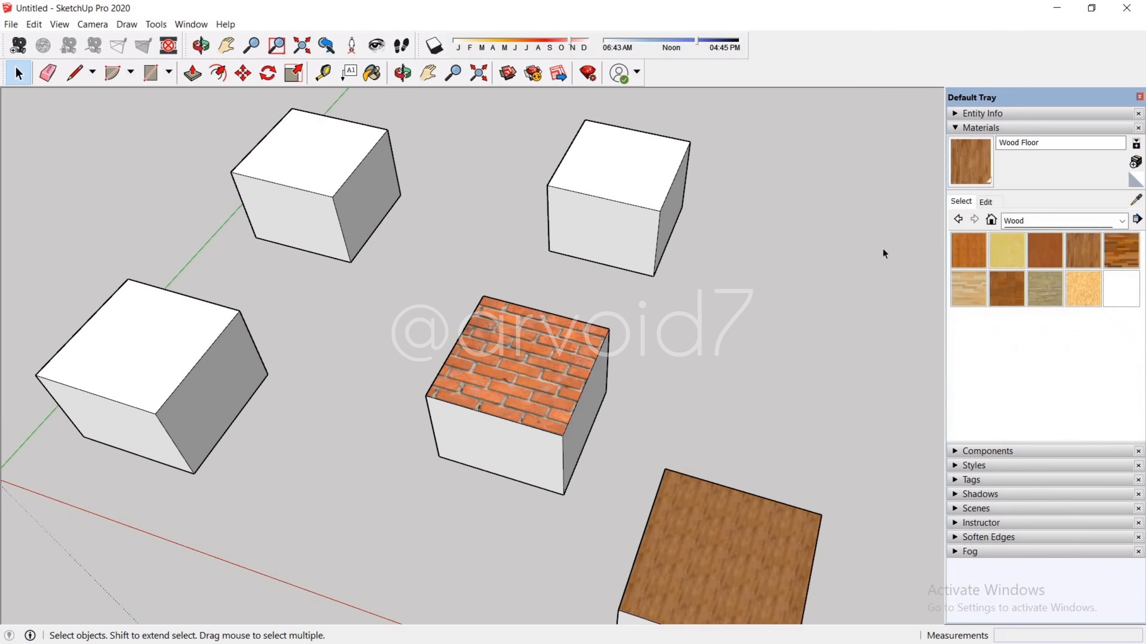
click(1123, 221)
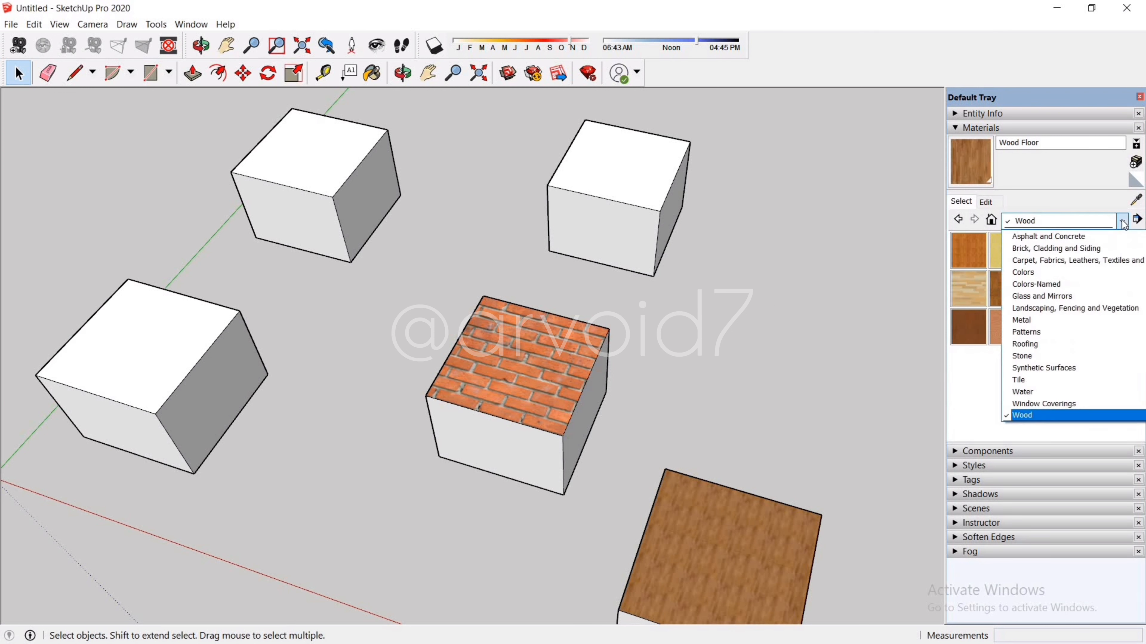
scroll(1113, 237, up, 1)
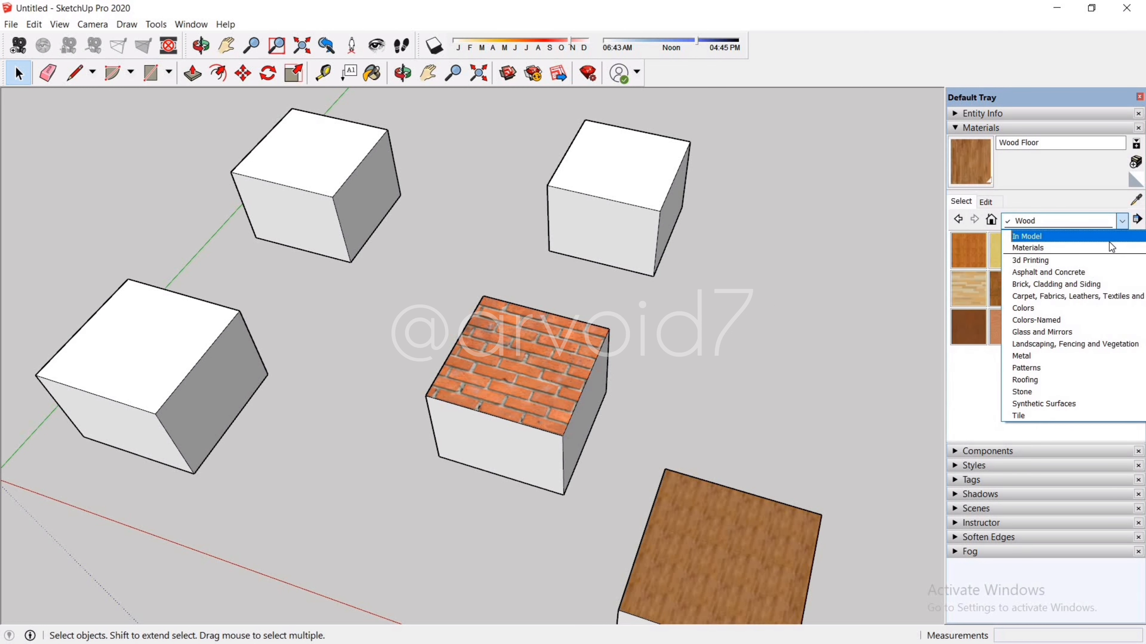
click(1110, 239)
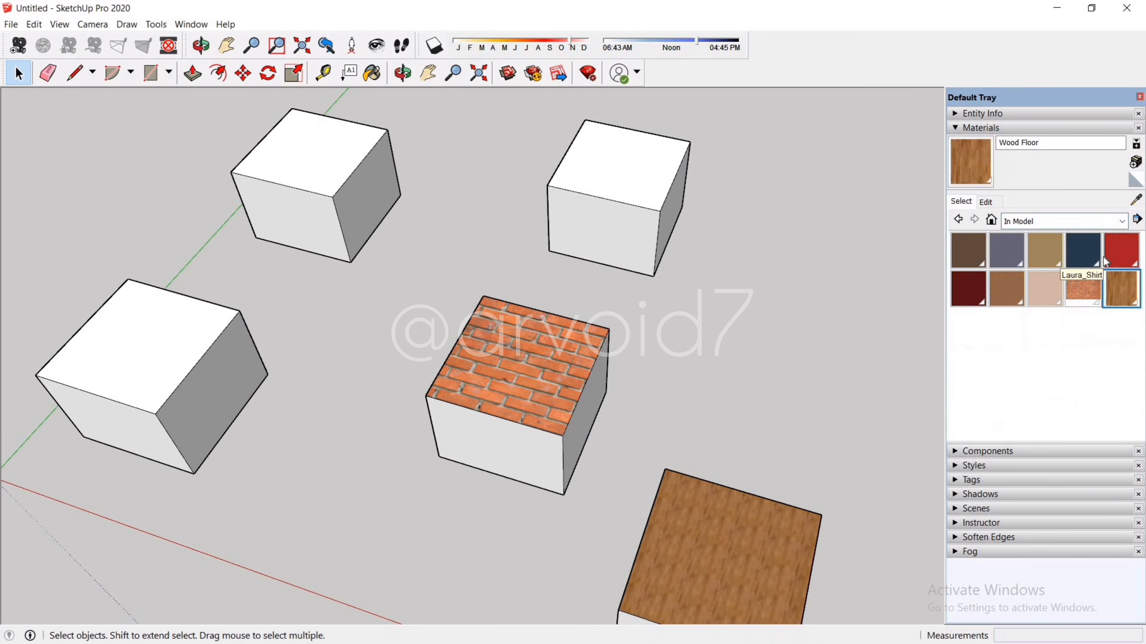
click(1093, 296)
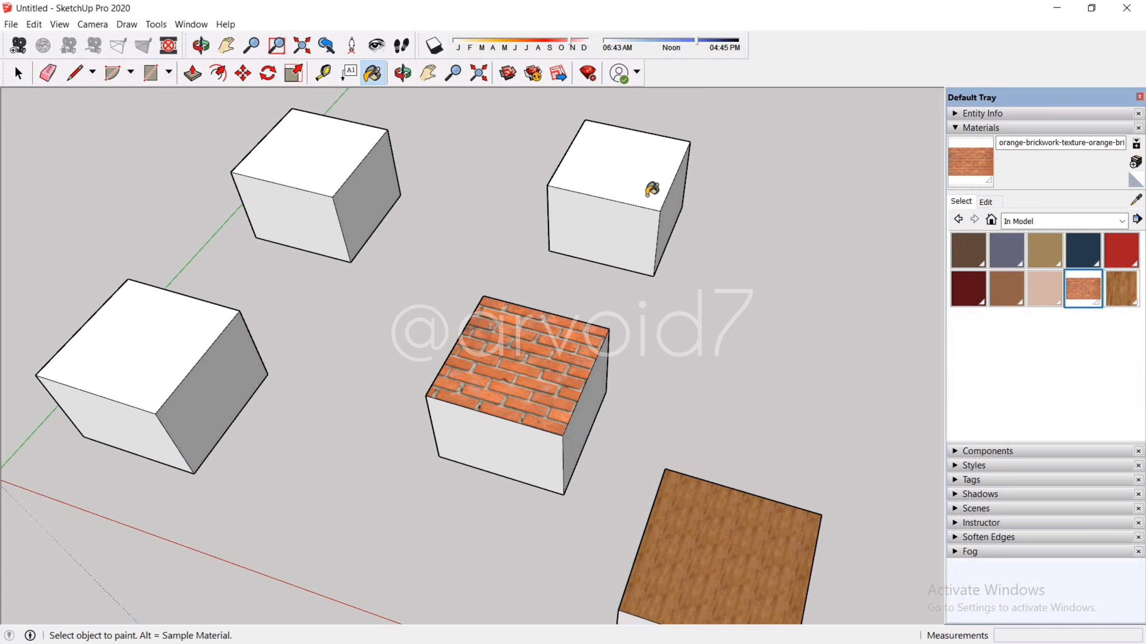
click(627, 170)
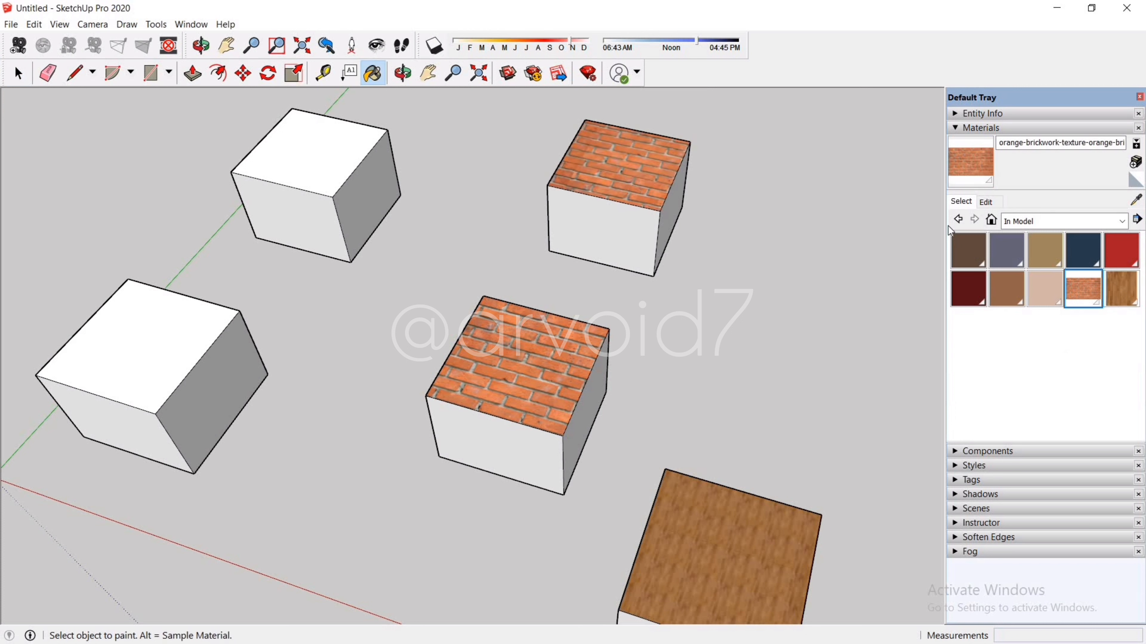
Step: Set the orange brickwork texture's width to 1' with its proportions locked
click(988, 203)
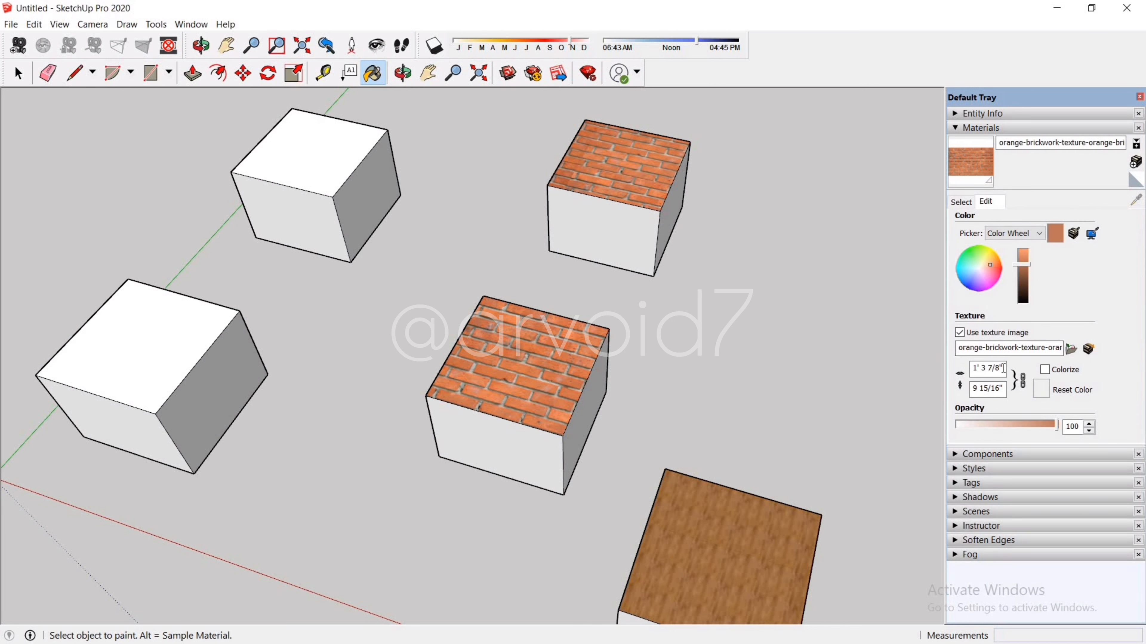
drag(1002, 368, 933, 370)
text(1')
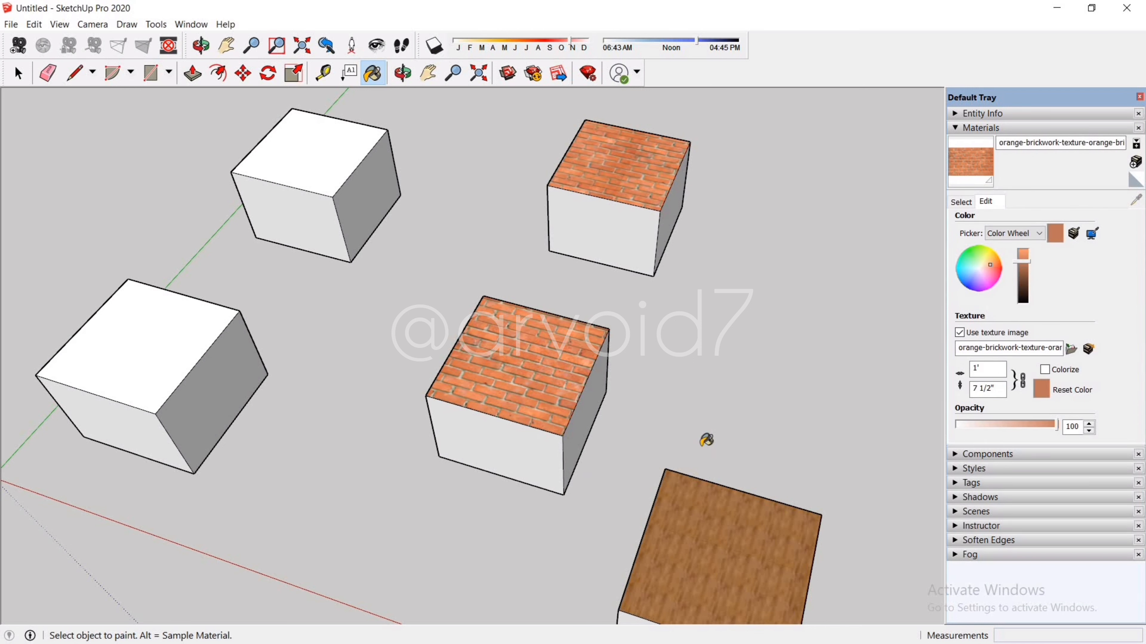
key(Escape)
key(space)
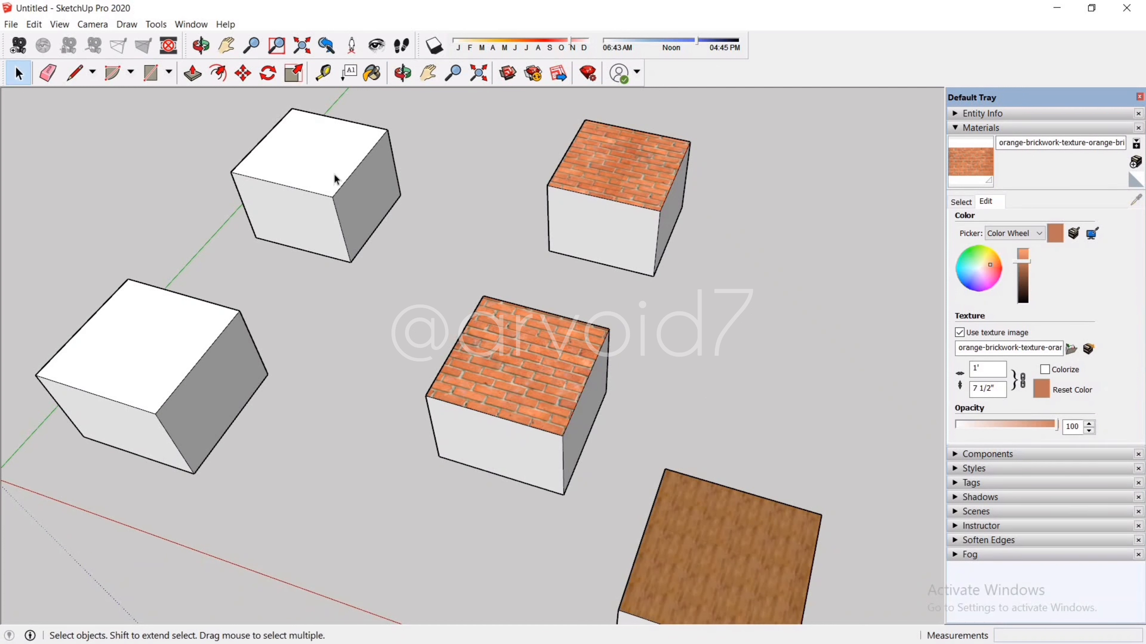
Step: Make the plain box beside the rear brick-topped box a group and paint the whole group with the red Laura_Shirt material
triple_click(342, 177)
right_click(343, 178)
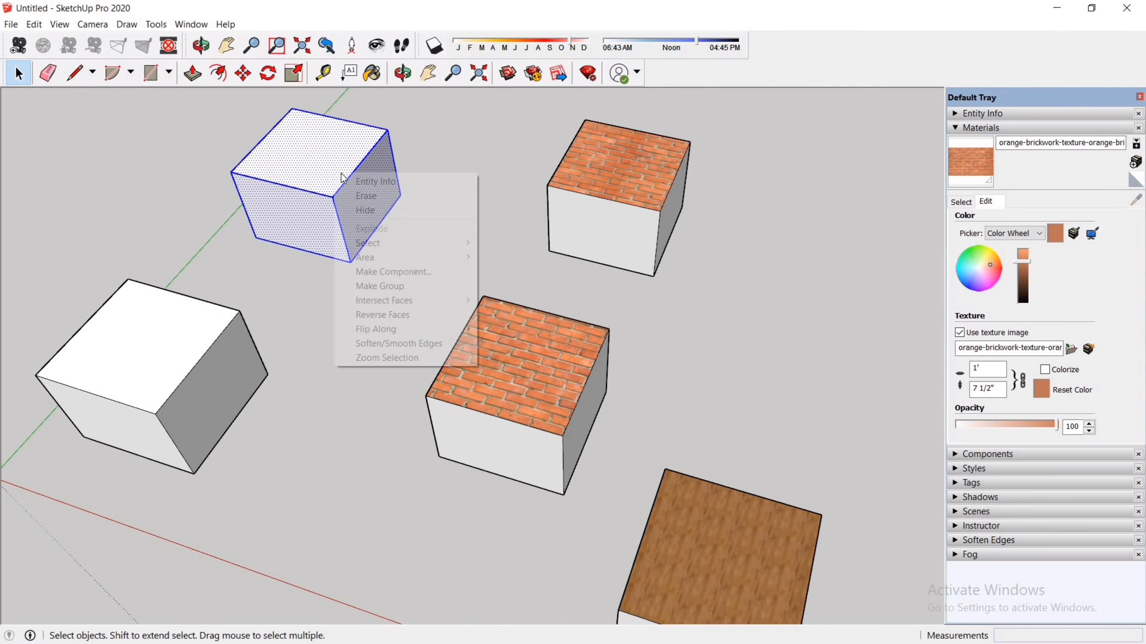
click(424, 287)
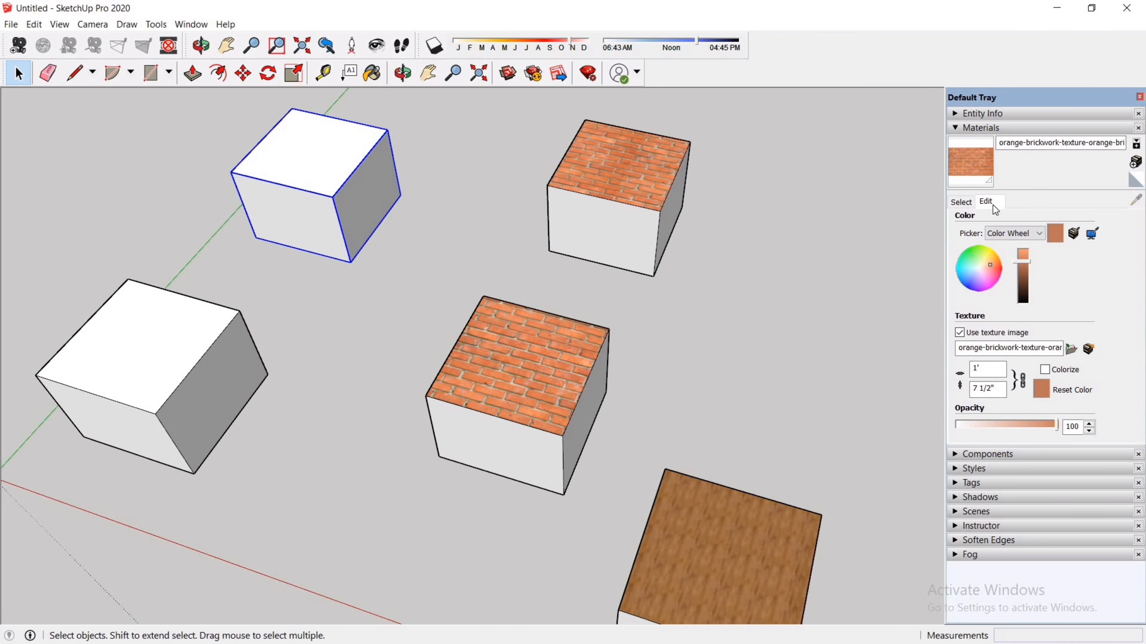
click(960, 202)
click(1121, 249)
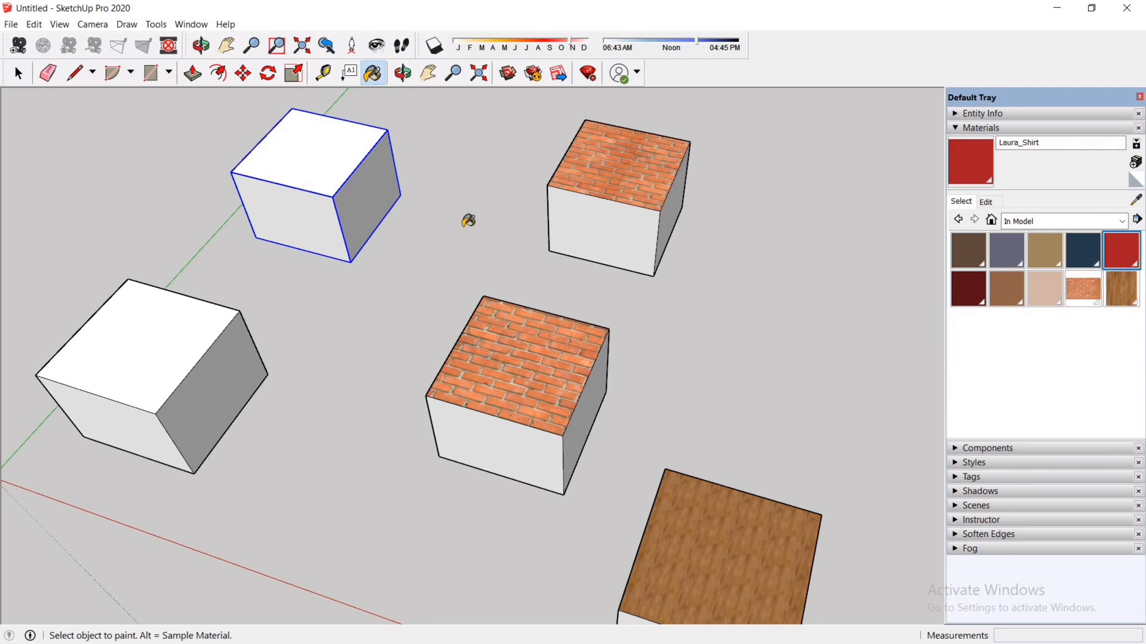
click(337, 165)
key(Escape)
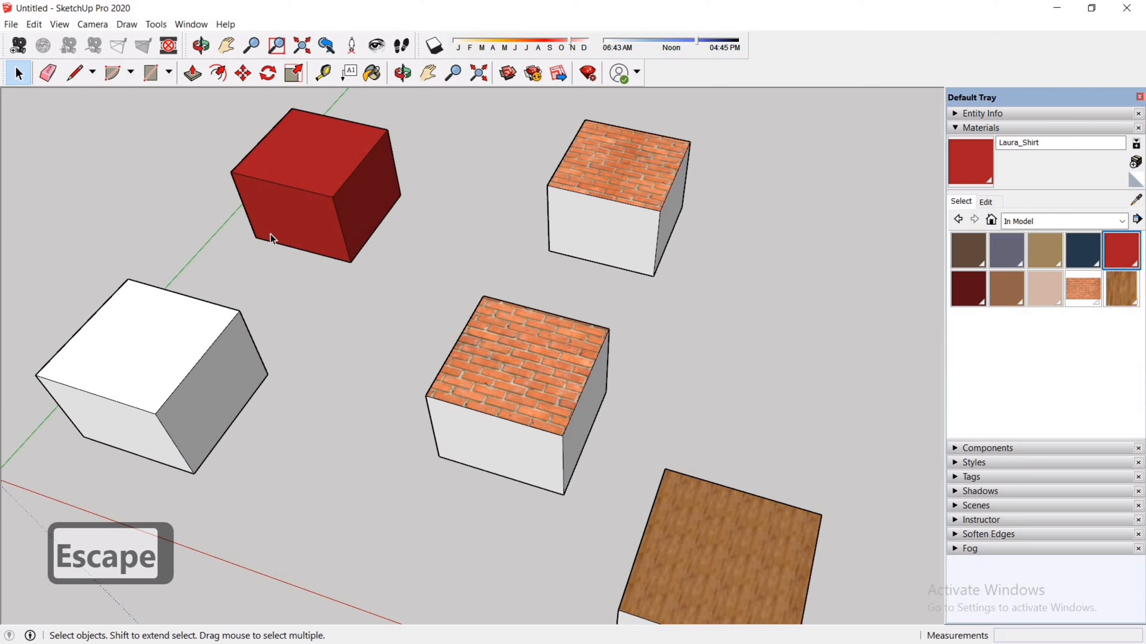
Step: Inside the red box group, paint one side face with Laura_Glasses and the adjacent side face with Laura_Skin
double_click(318, 173)
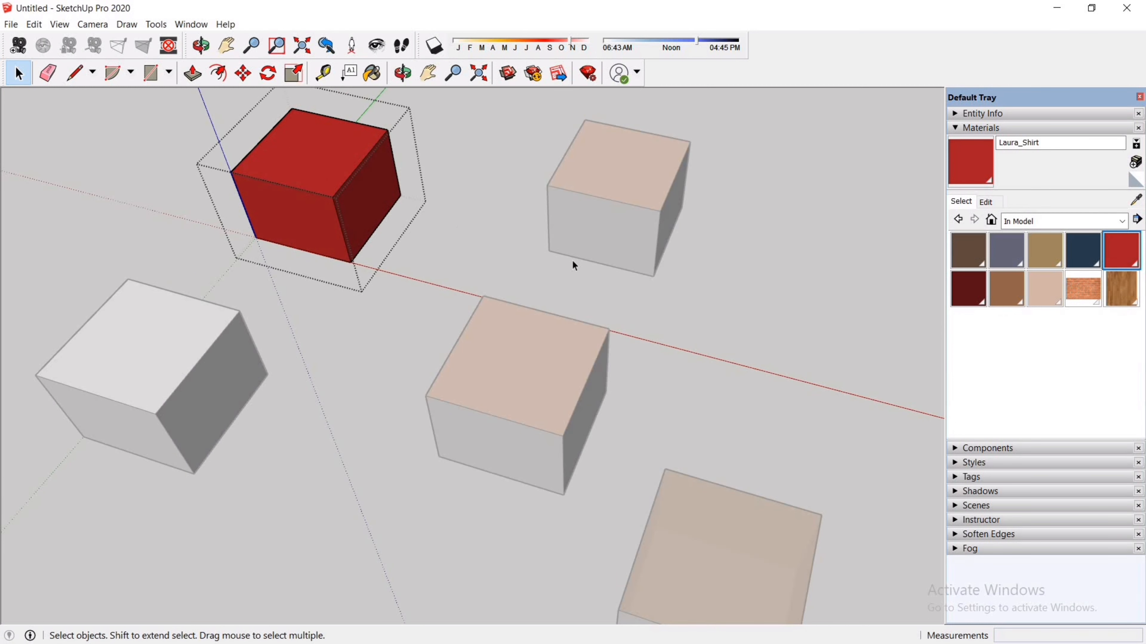
click(995, 249)
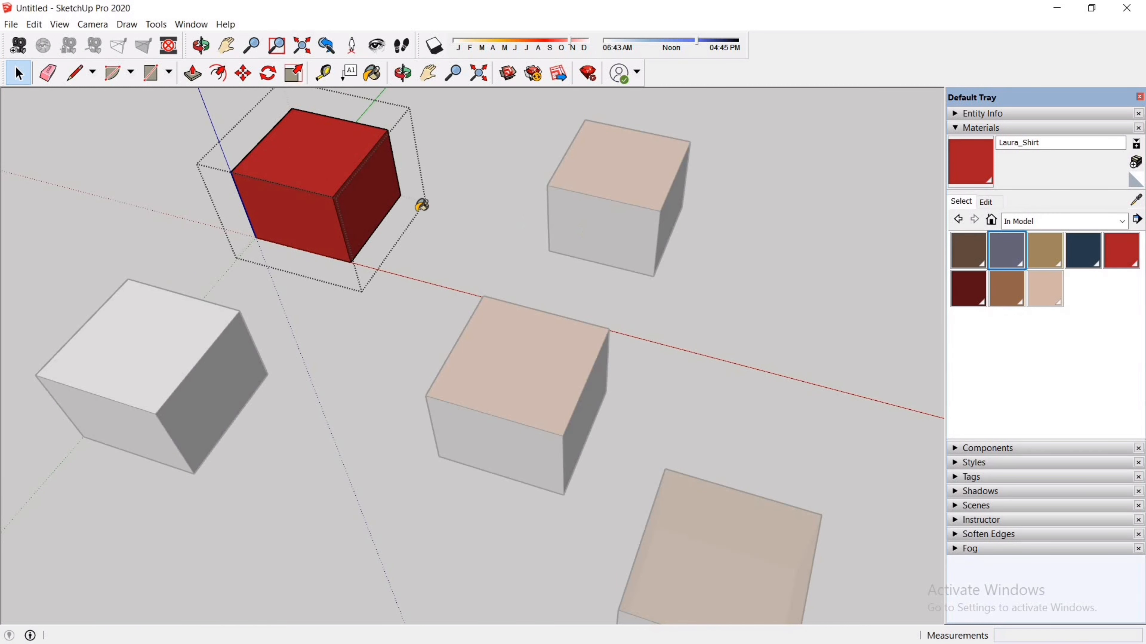
click(378, 187)
click(1048, 283)
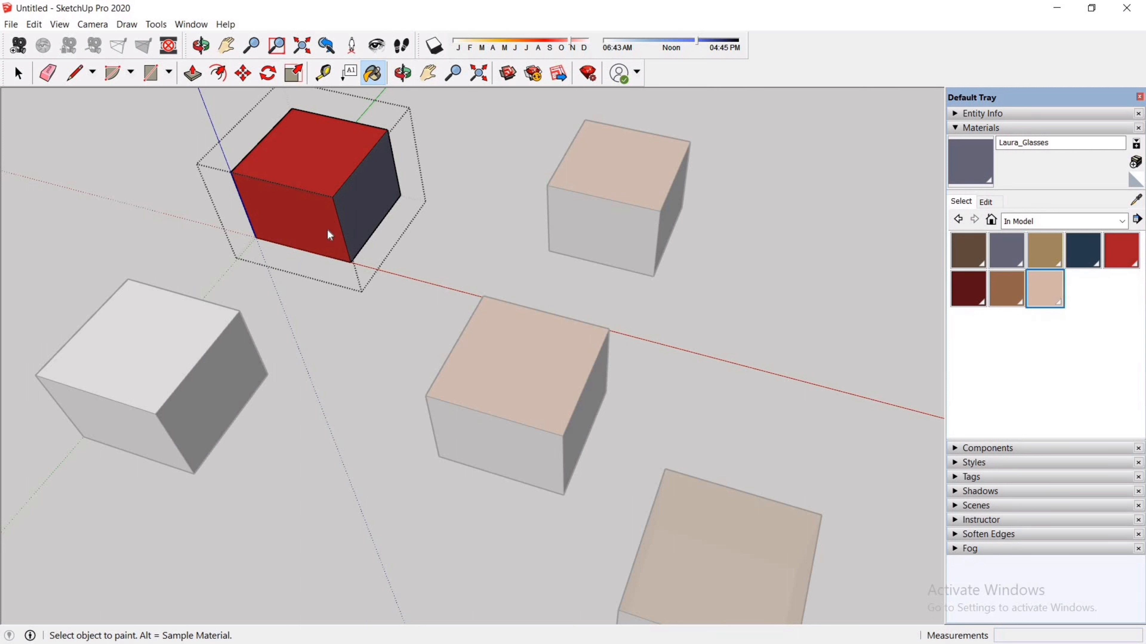
click(299, 205)
key(Escape)
key(Escape)
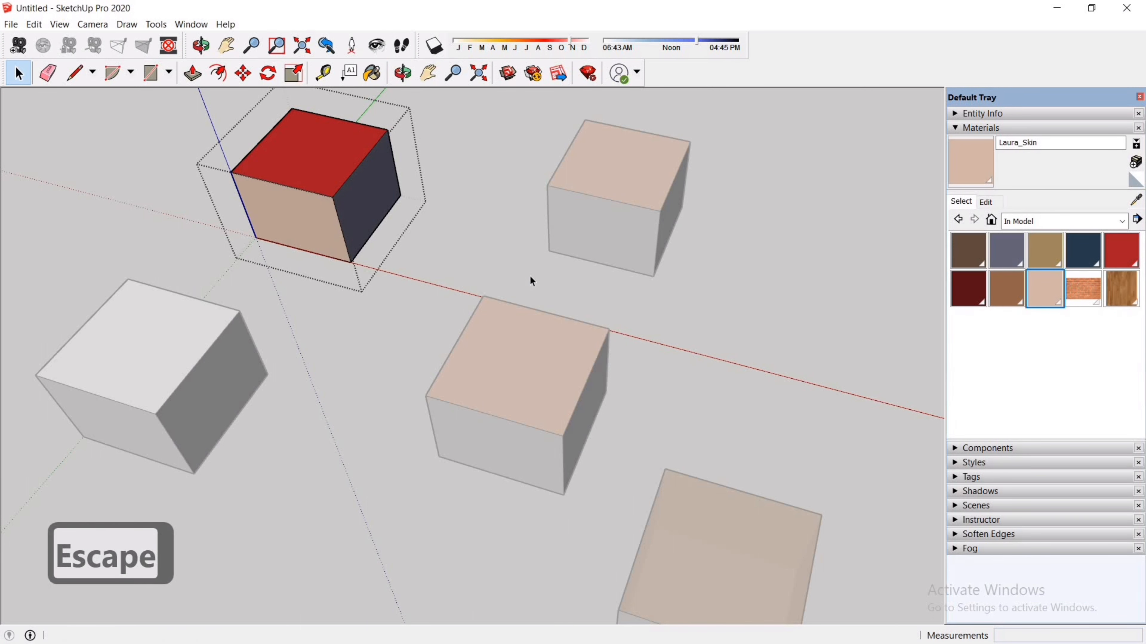
Step: Move the rear brick-topped box by its bottom corner onto the bottom corner endpoint of the wood-topped box
scroll(528, 227, down, 3)
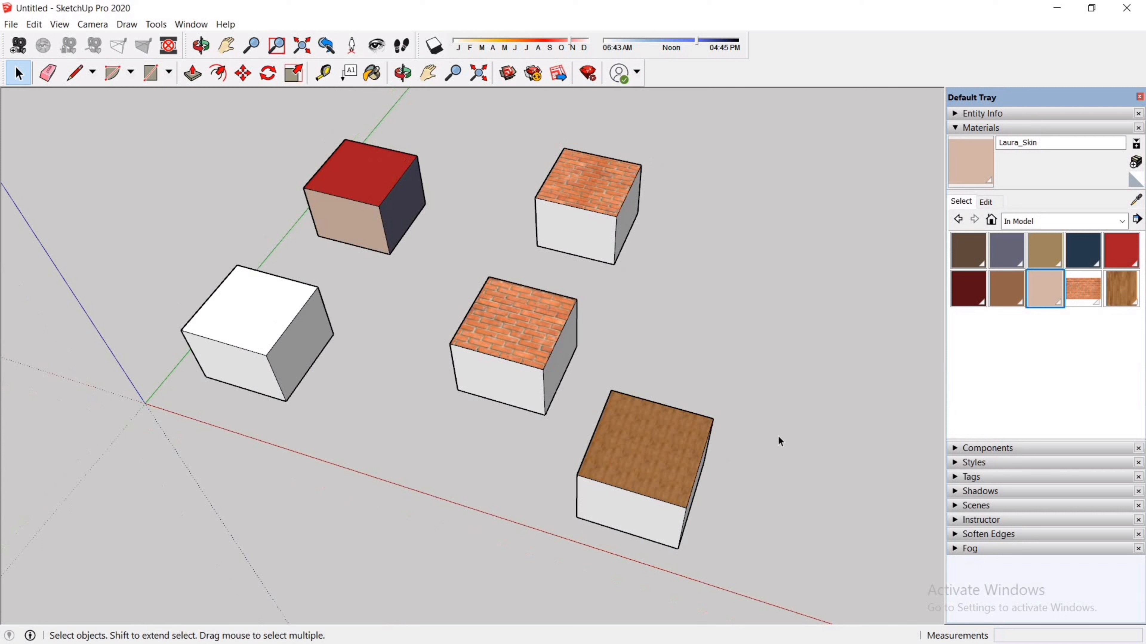
scroll(442, 378, down, 4)
middle_drag(711, 507, 505, 418)
scroll(511, 435, up, 3)
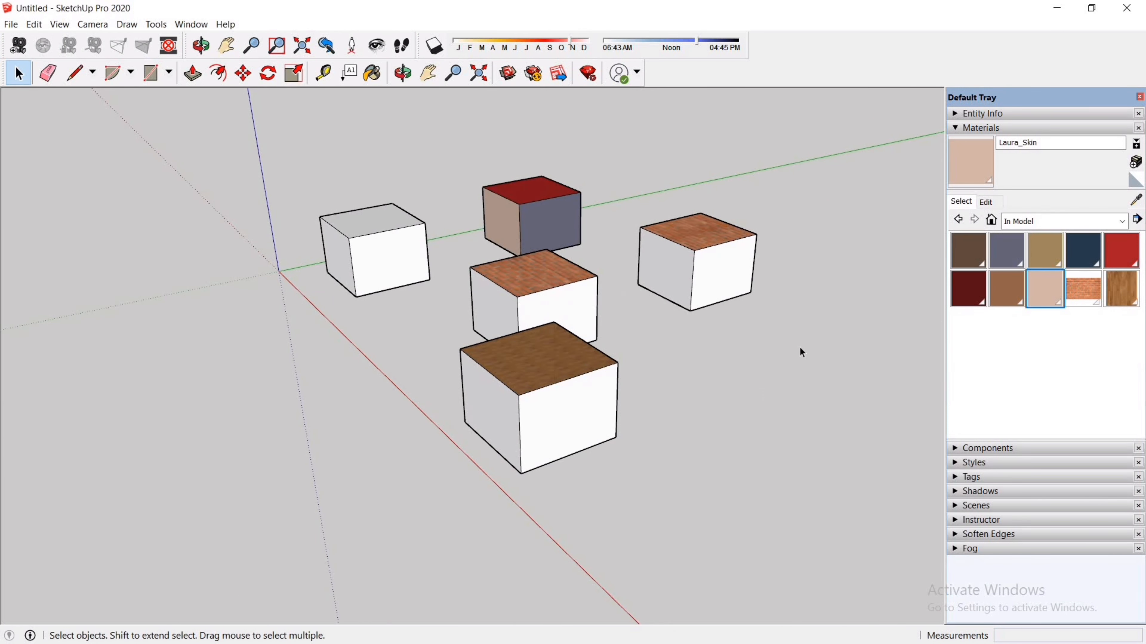
drag(636, 197, 637, 197)
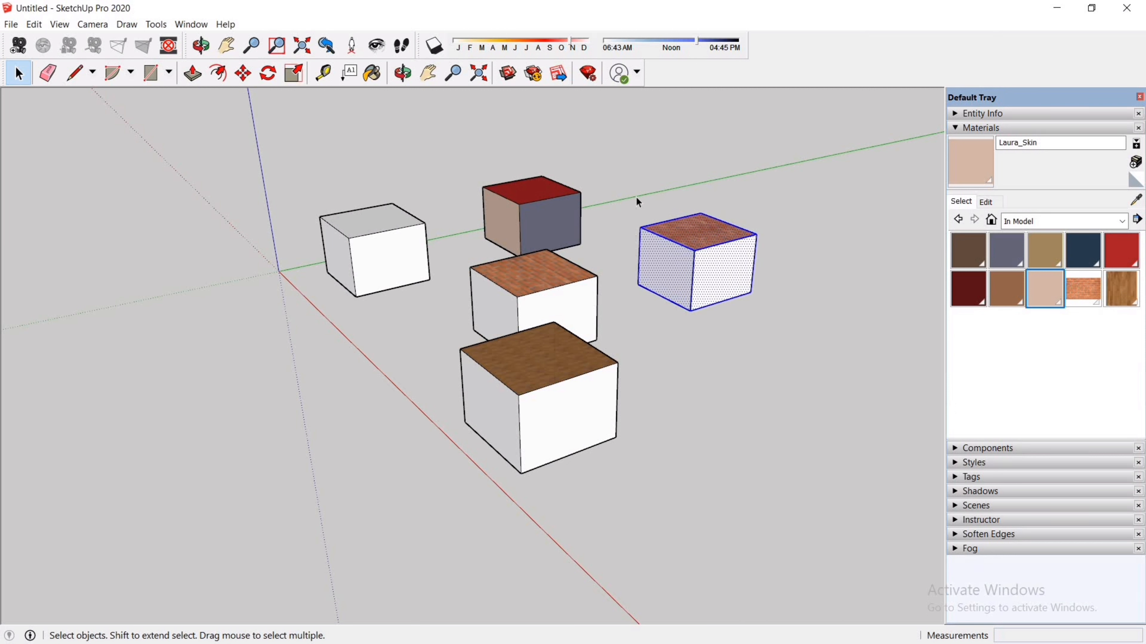
key(m)
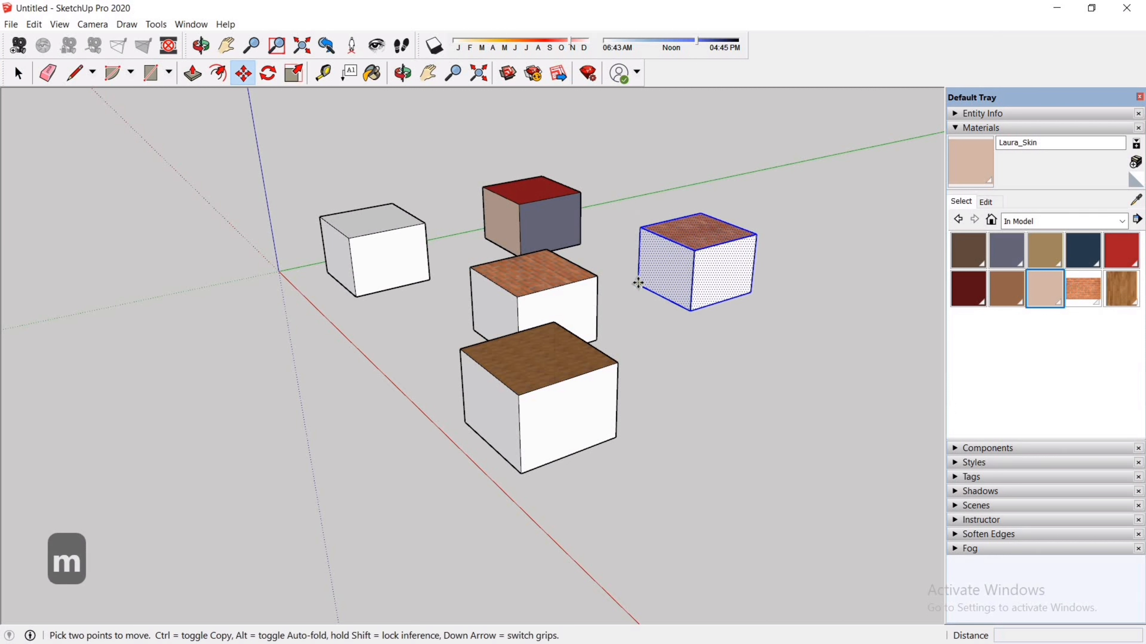
click(637, 284)
click(622, 438)
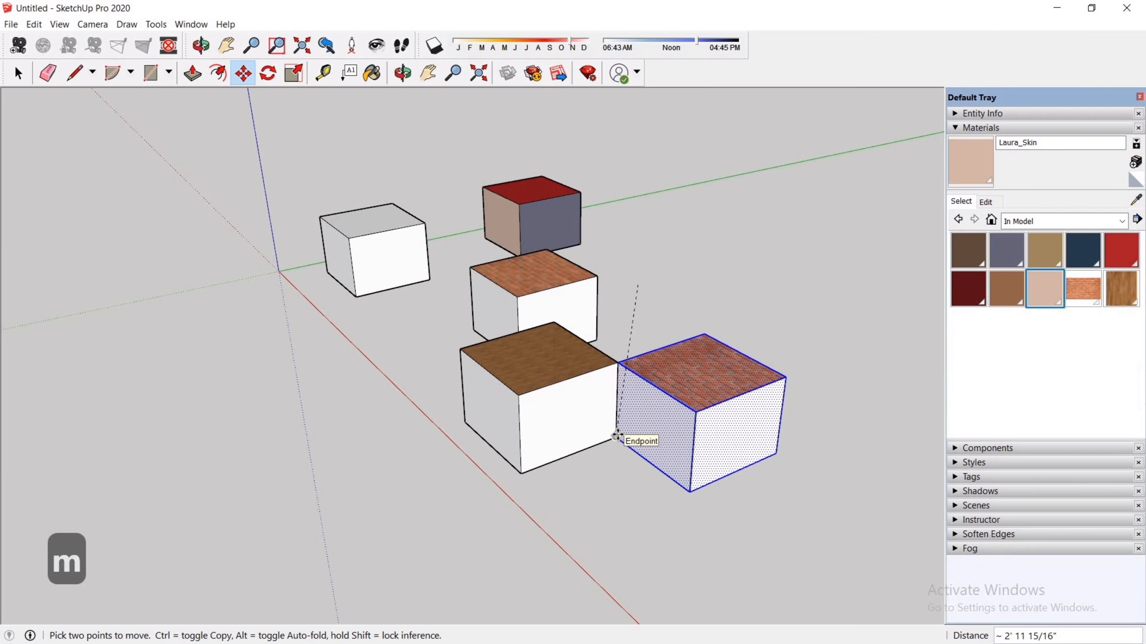
middle_drag(647, 487, 694, 463)
key(Escape)
key(Escape)
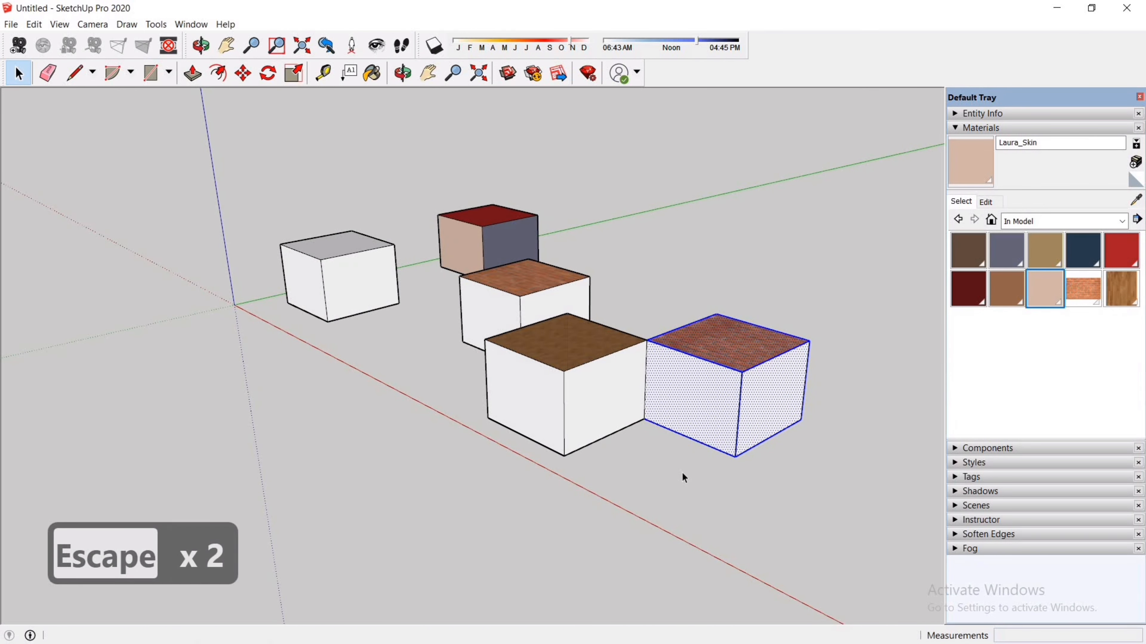
click(682, 473)
scroll(682, 473, up, 2)
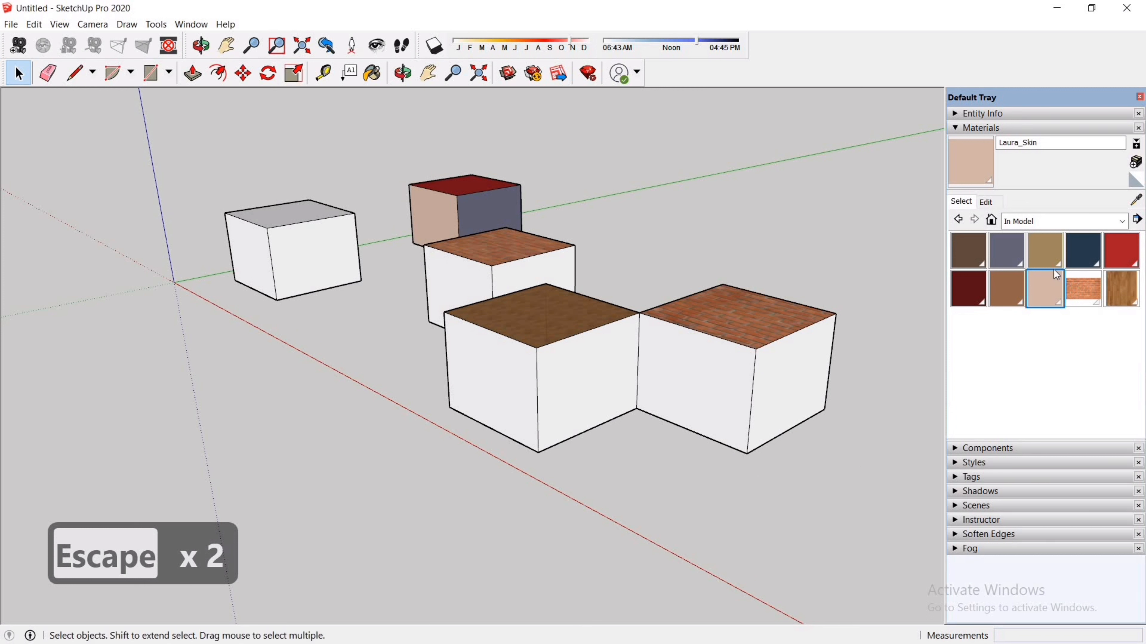
Step: Paint the four visible side faces of the two touching boxes with the red Laura_Shirt material
click(1124, 253)
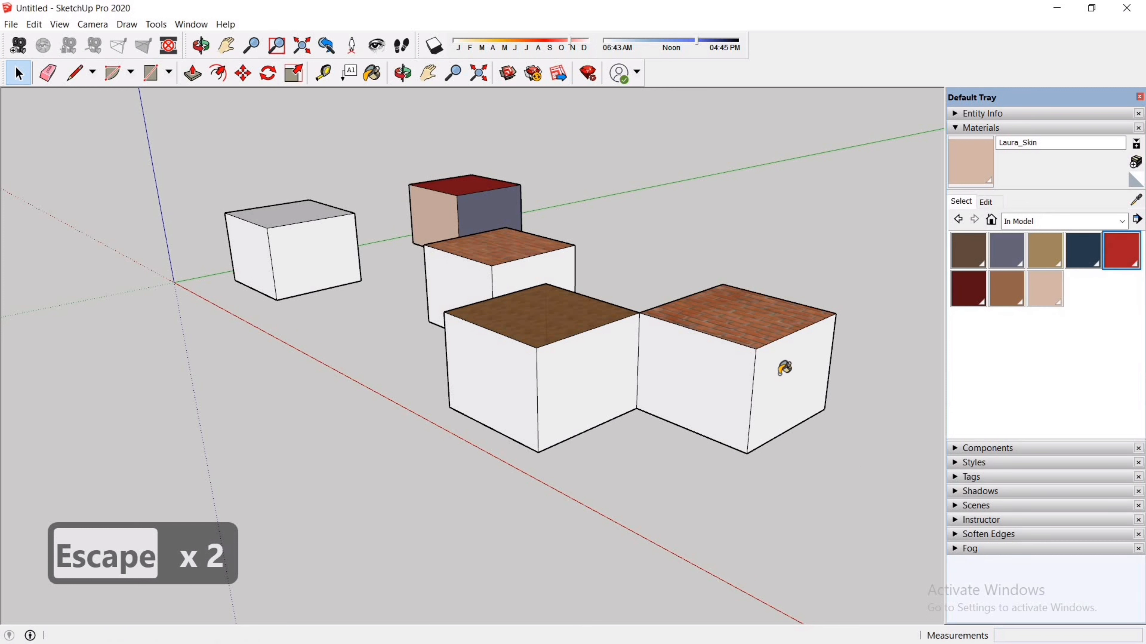
click(787, 368)
click(695, 373)
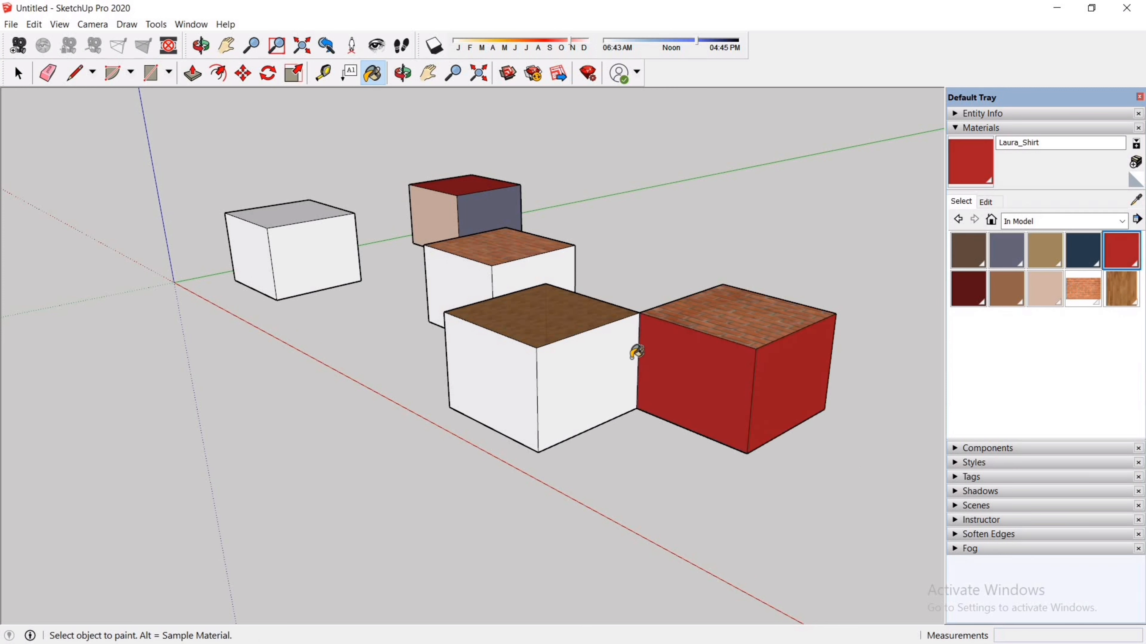
click(605, 359)
click(515, 374)
key(Escape)
key(Escape)
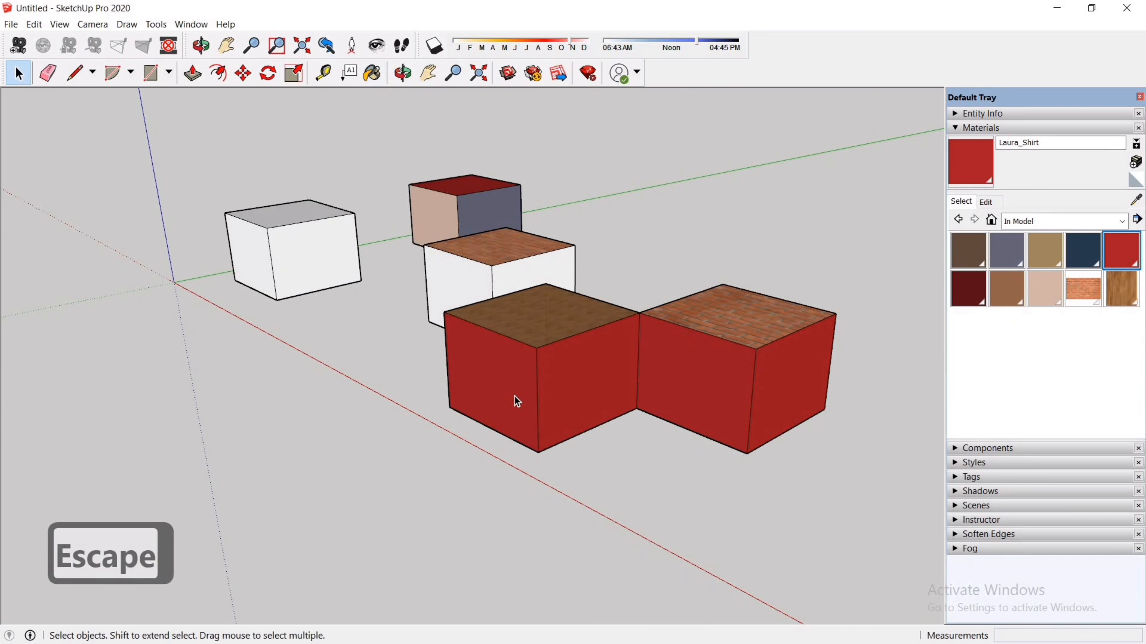
click(515, 396)
click(567, 400)
click(696, 378)
click(805, 383)
click(696, 455)
Step: Fill all connected matching red side faces of the two touching boxes with Laura_Glasses in a single paint operation
click(1011, 250)
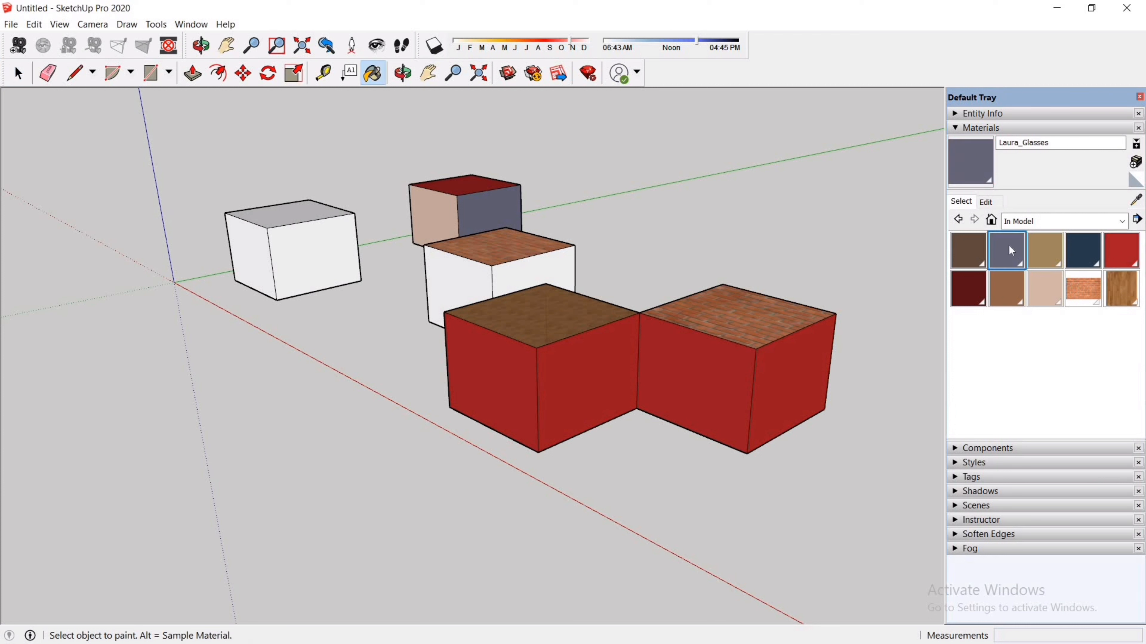
key(ctrl+b)
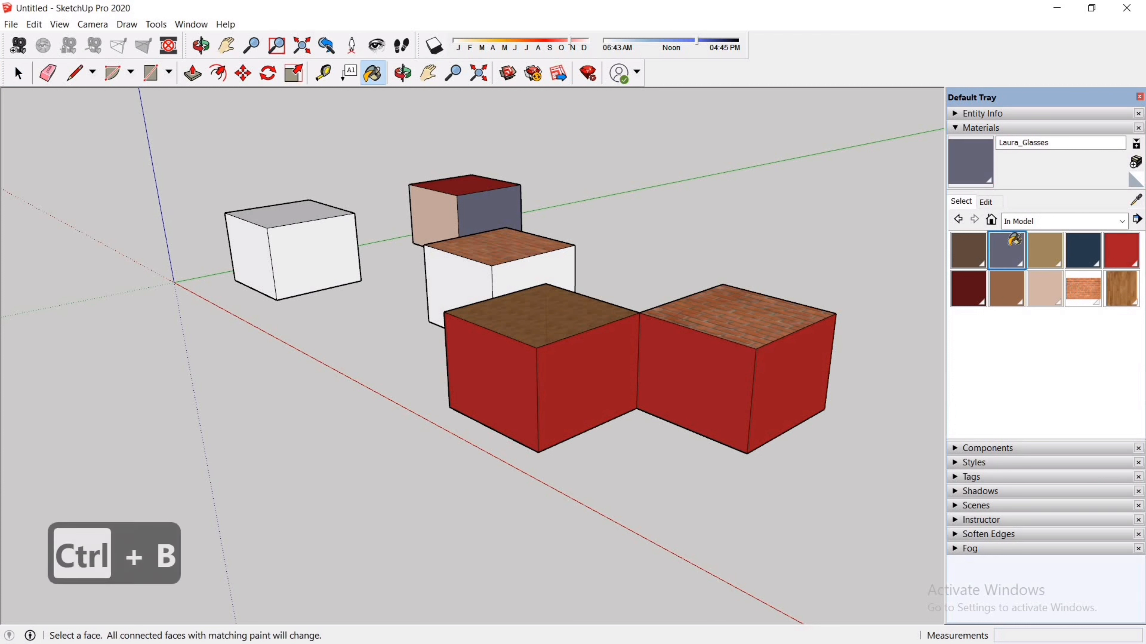
click(784, 365)
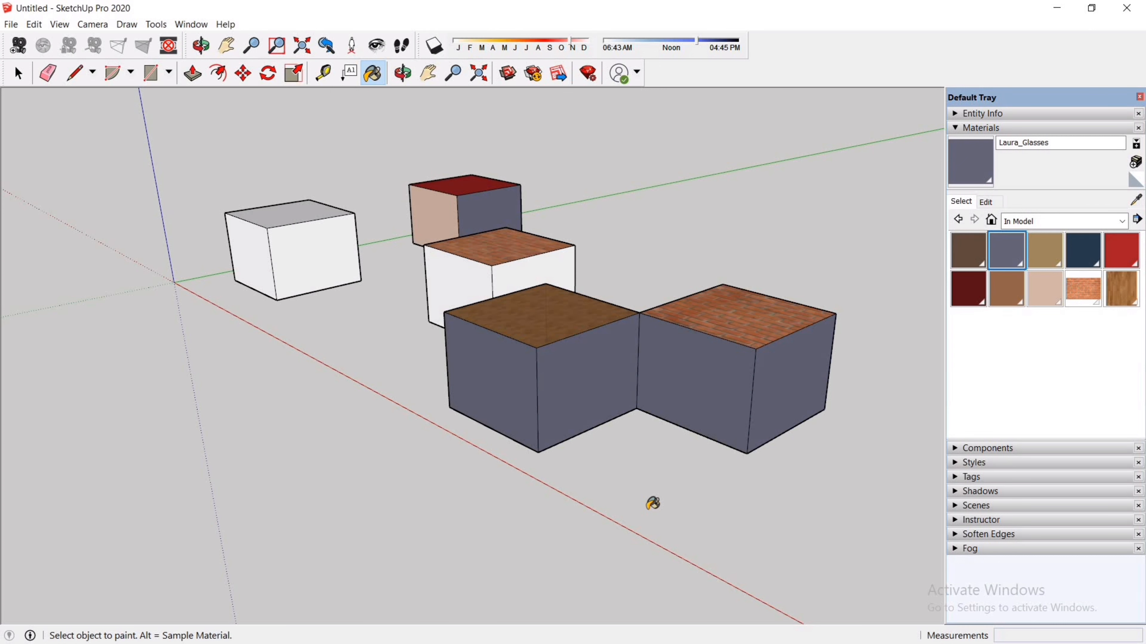
Step: Sample the wood top, brick top and Laura_Glasses side of the touching boxes, and paint one plain box side with Laura_Glasses
scroll(774, 554, down, 1)
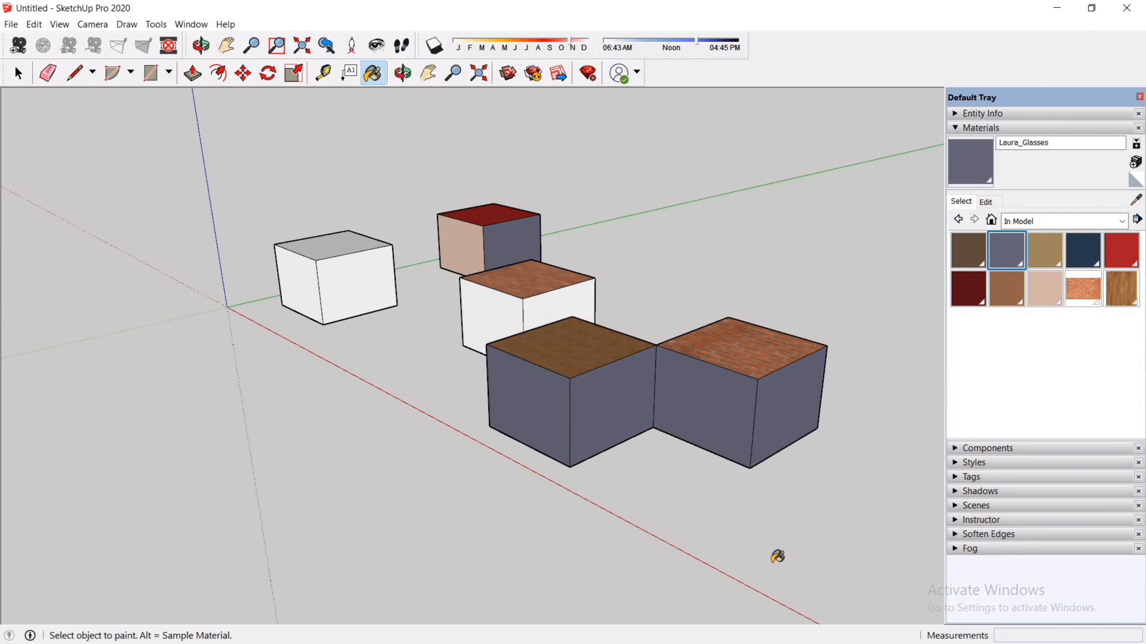
scroll(457, 453, up, 3)
middle_drag(471, 422, 525, 500)
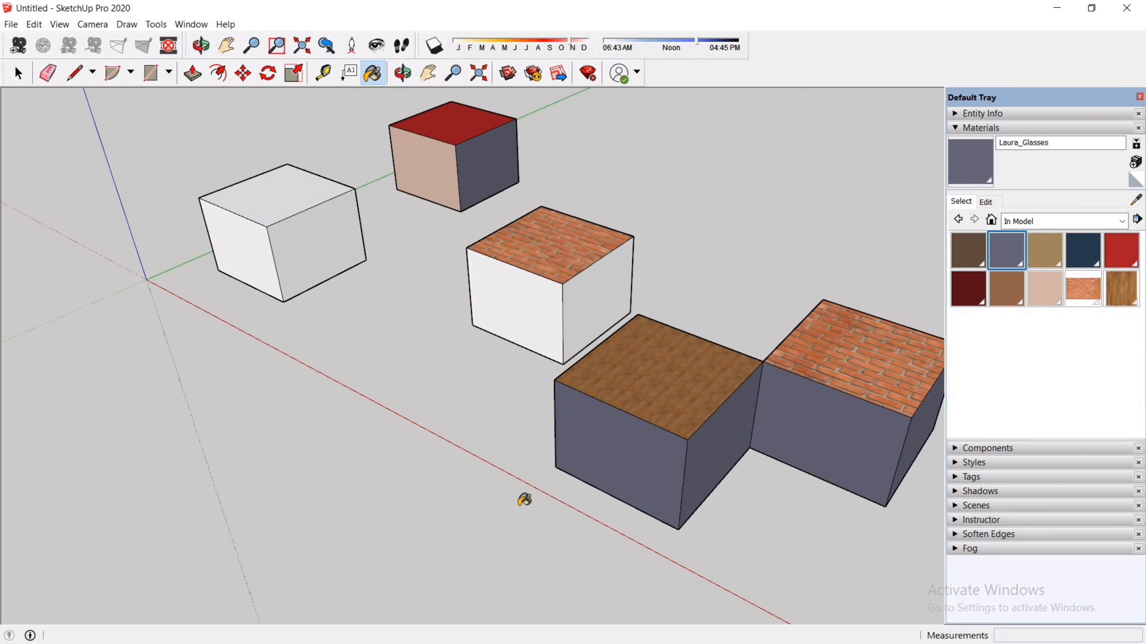
key(alt)
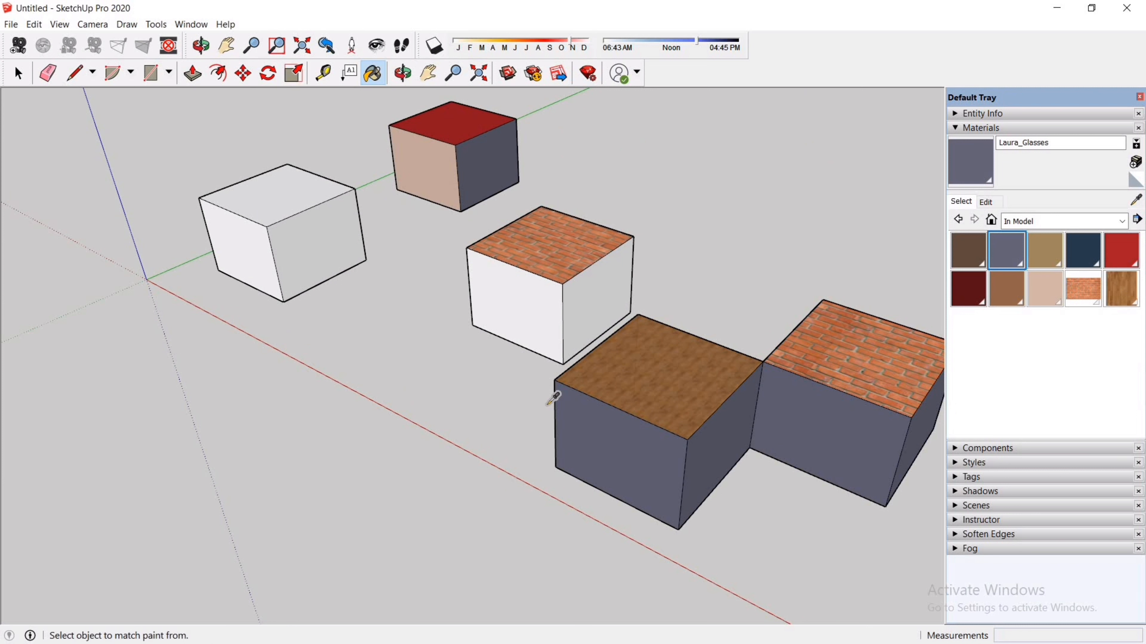
alt+click(690, 370)
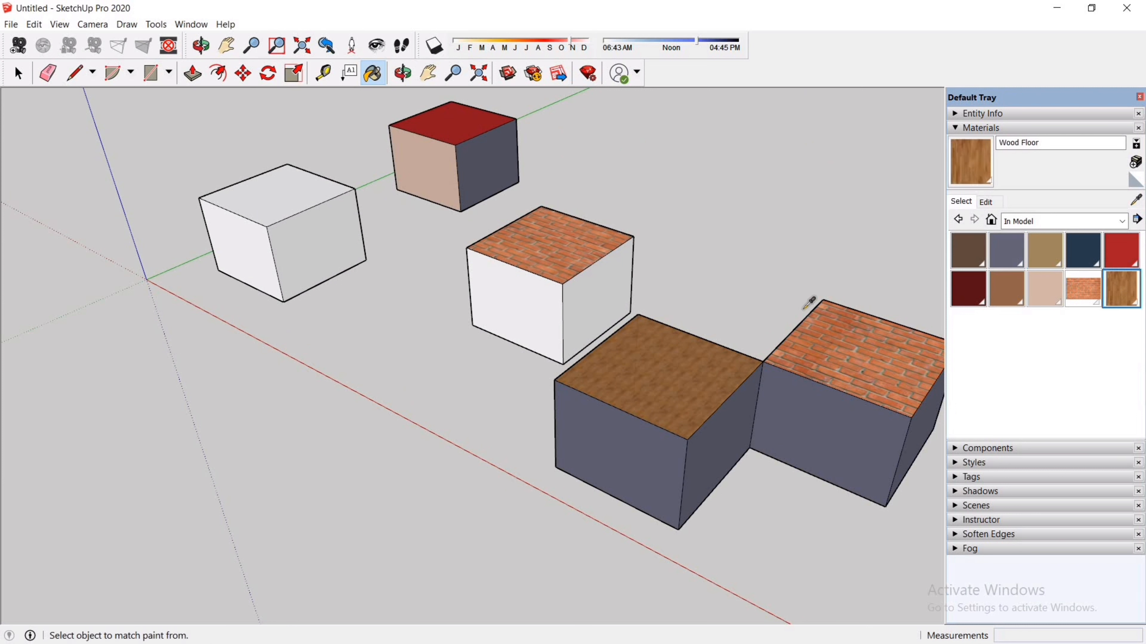
alt+click(834, 325)
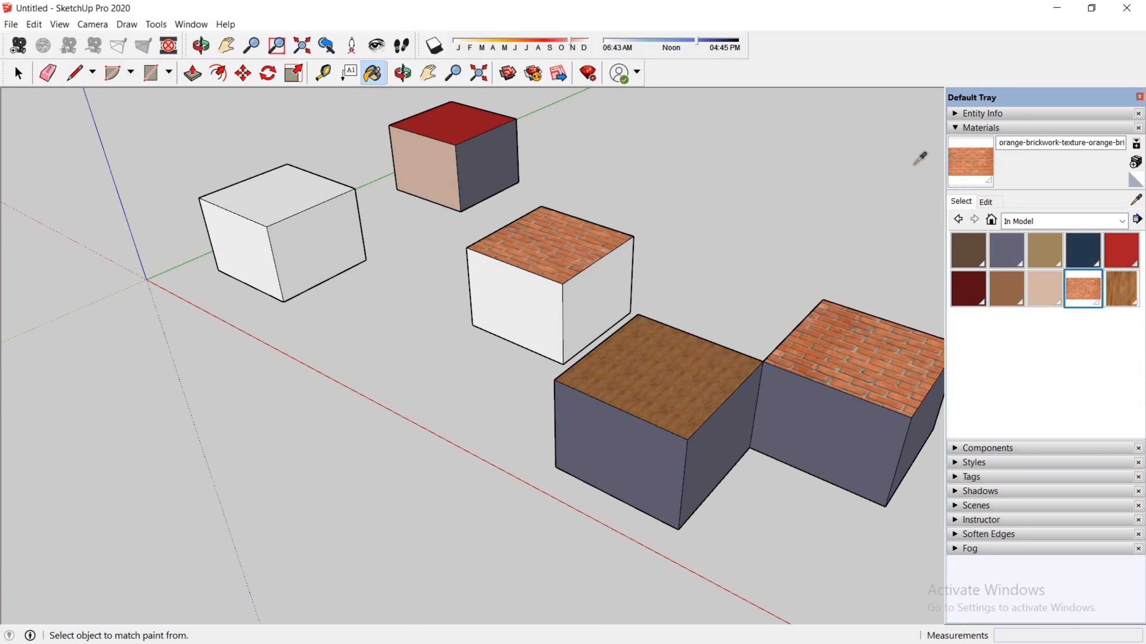
alt+click(840, 435)
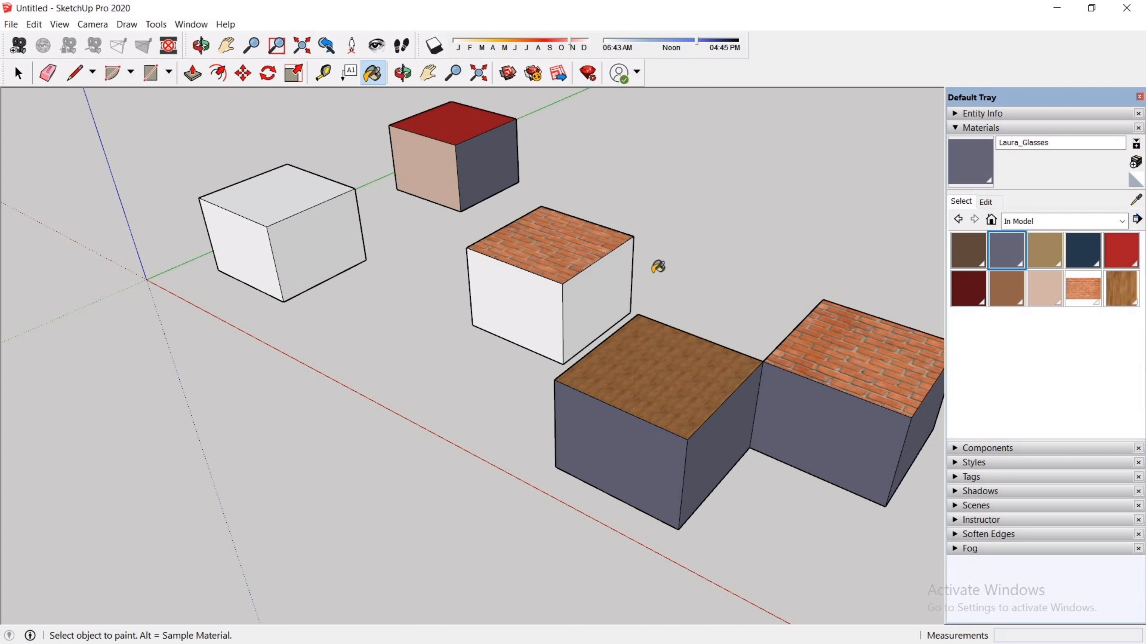
click(327, 247)
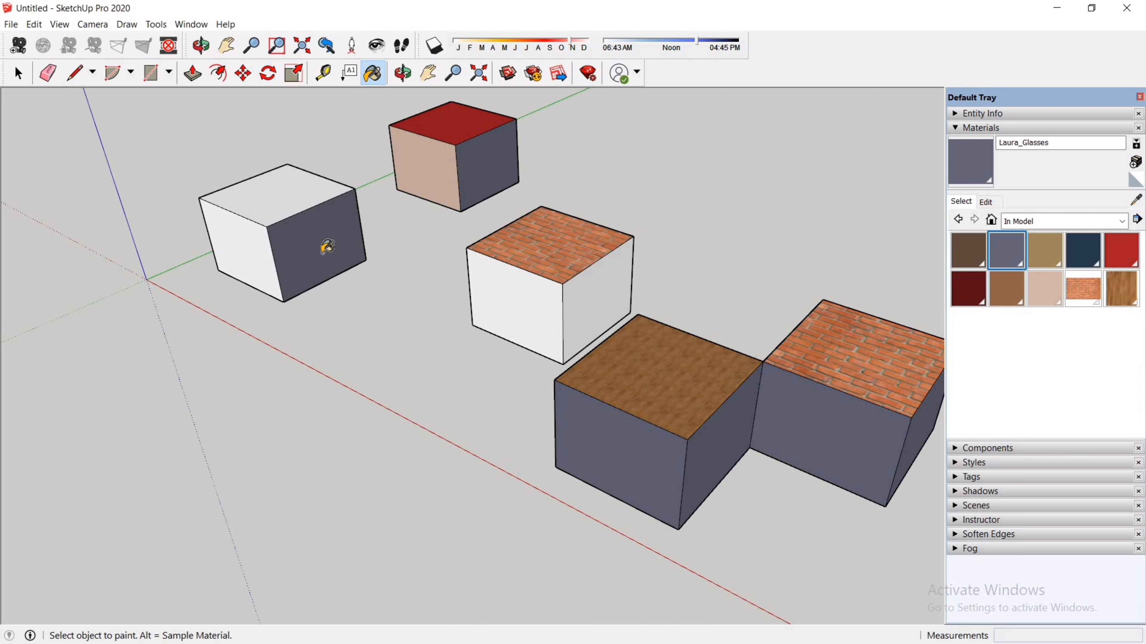
Step: Sample Laura_Shirt from the top of the rear box and paint the plain box's top face with it
alt+click(447, 121)
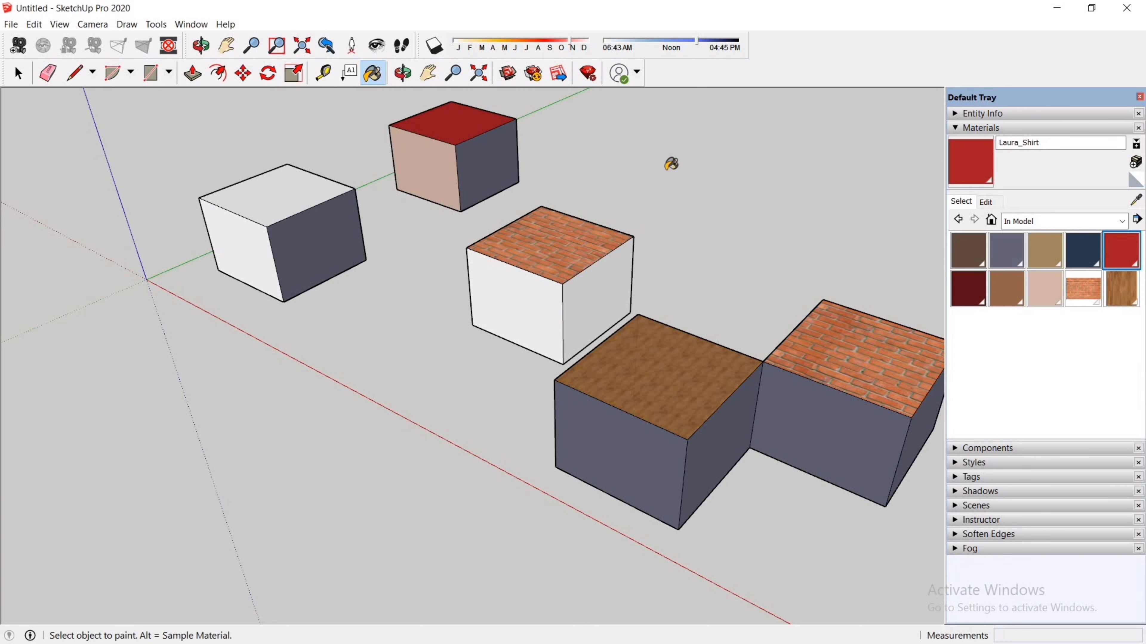
click(296, 194)
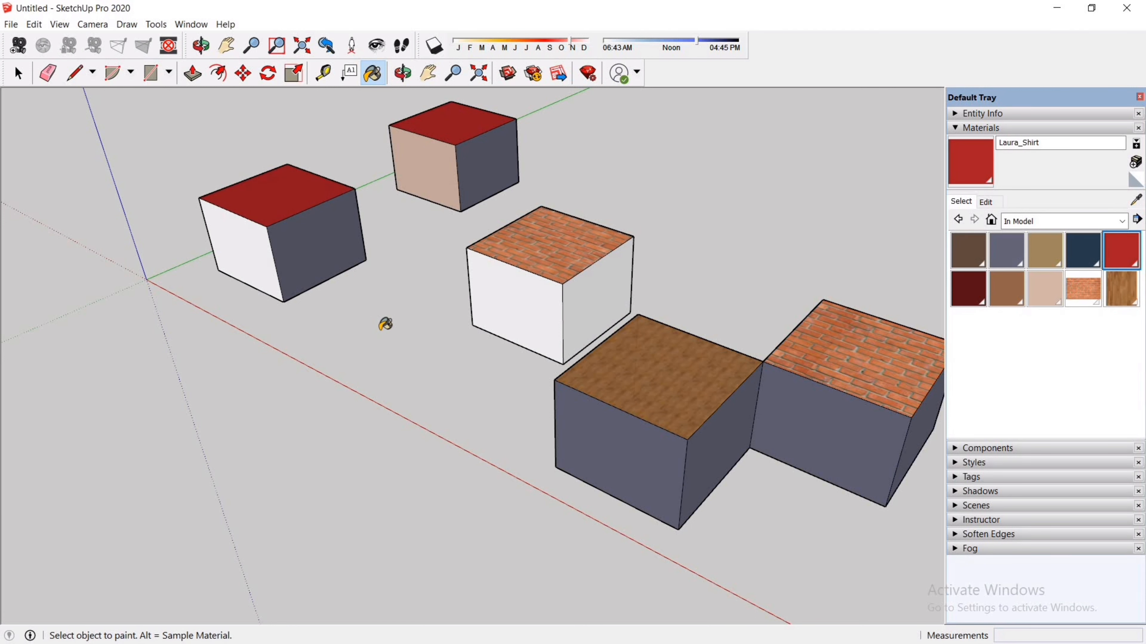
key(space)
Step: Sample Wood Floor and paint the rear box's top, the plain box's top and Laura_Glasses side, and one side of each brick-topped box
scroll(520, 475, down, 2)
middle_drag(520, 475, 531, 460)
middle_drag(392, 319, 390, 351)
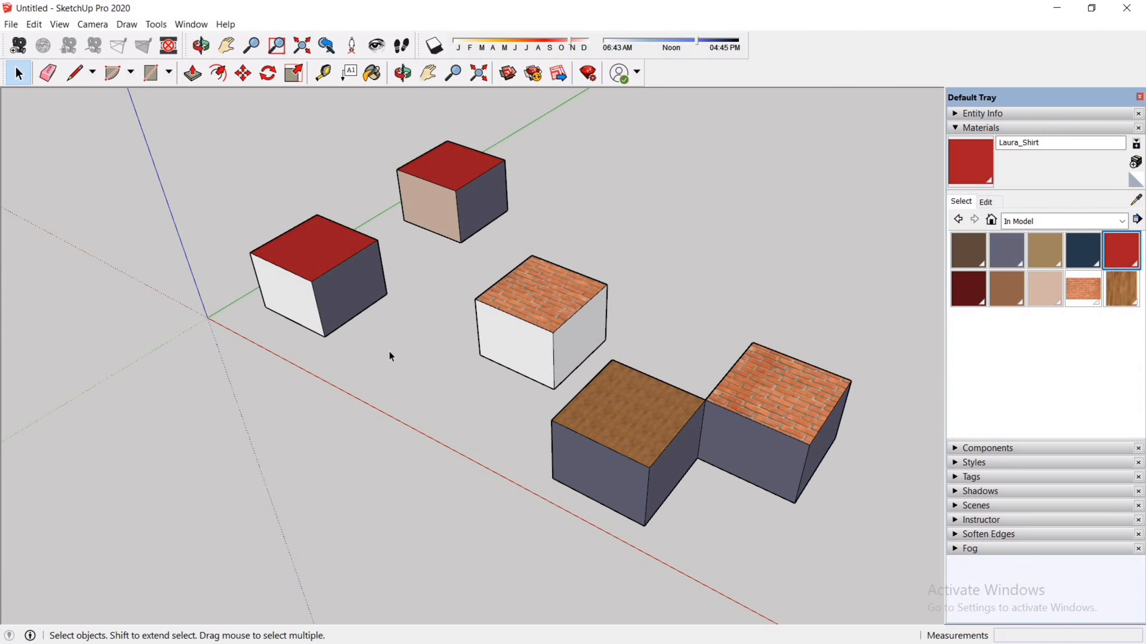
key(b)
alt+click(627, 413)
click(452, 167)
click(349, 289)
click(312, 251)
click(517, 343)
middle_drag(792, 371, 721, 357)
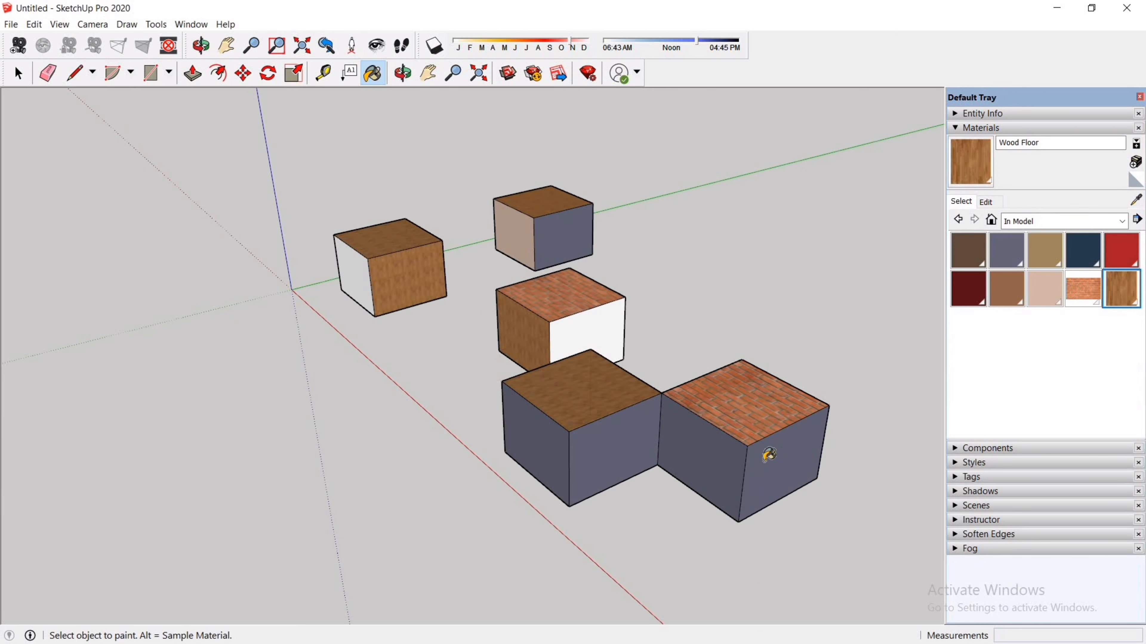
click(763, 462)
Step: Replace Wood Floor on every matching face in the model with Textile Leaves Green from the carpet and fabrics collection
click(1006, 251)
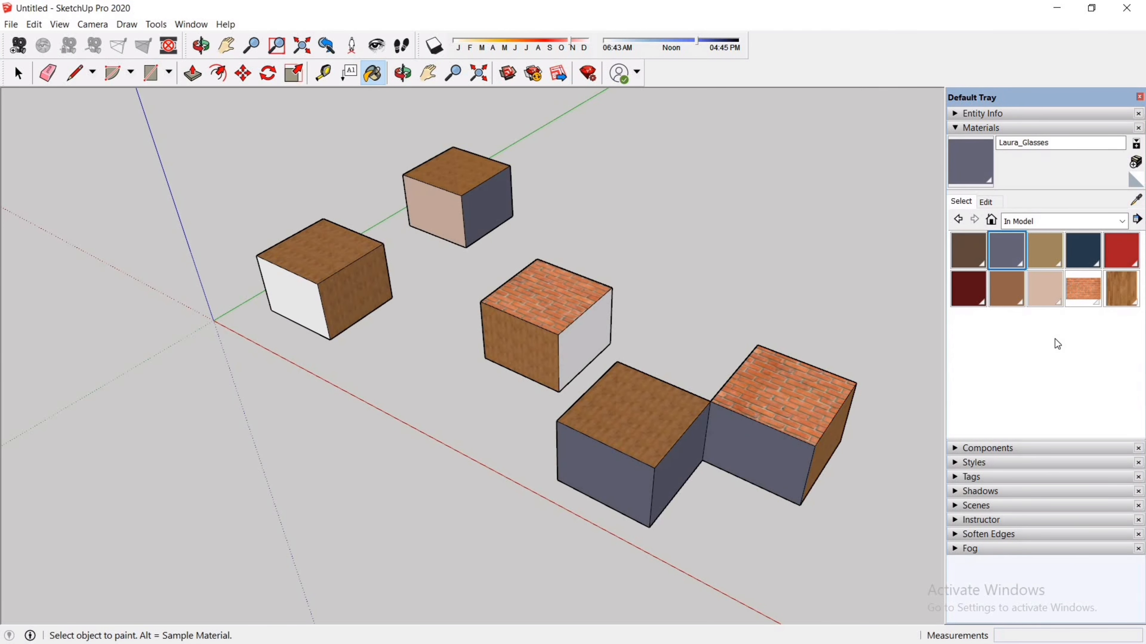
click(1101, 222)
click(1065, 289)
click(1045, 368)
key(b)
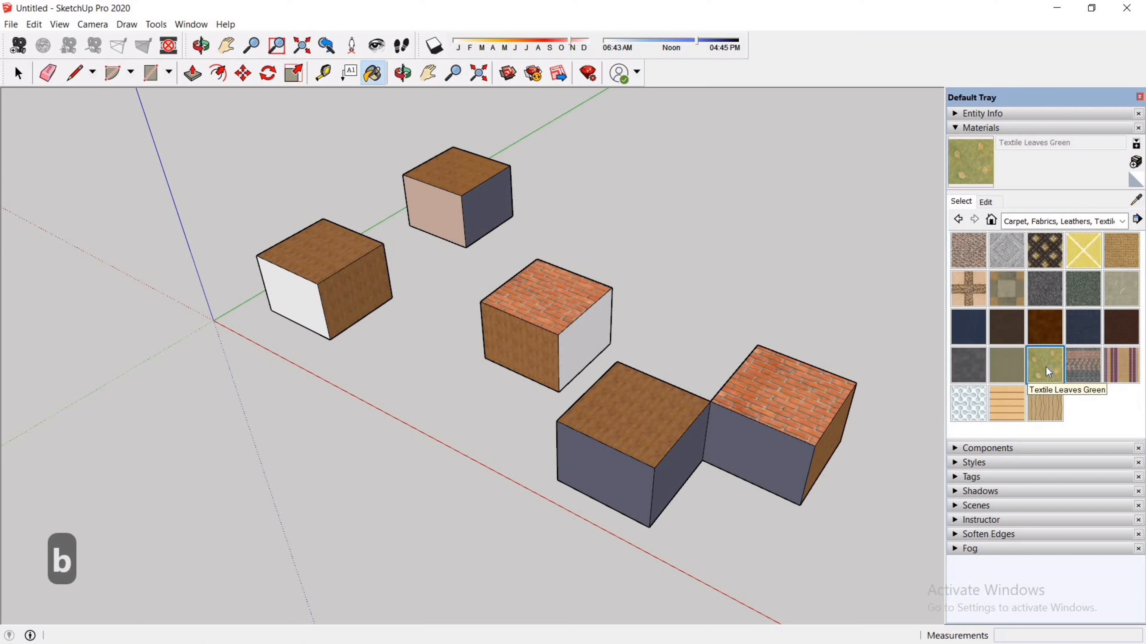
key(shift+Left)
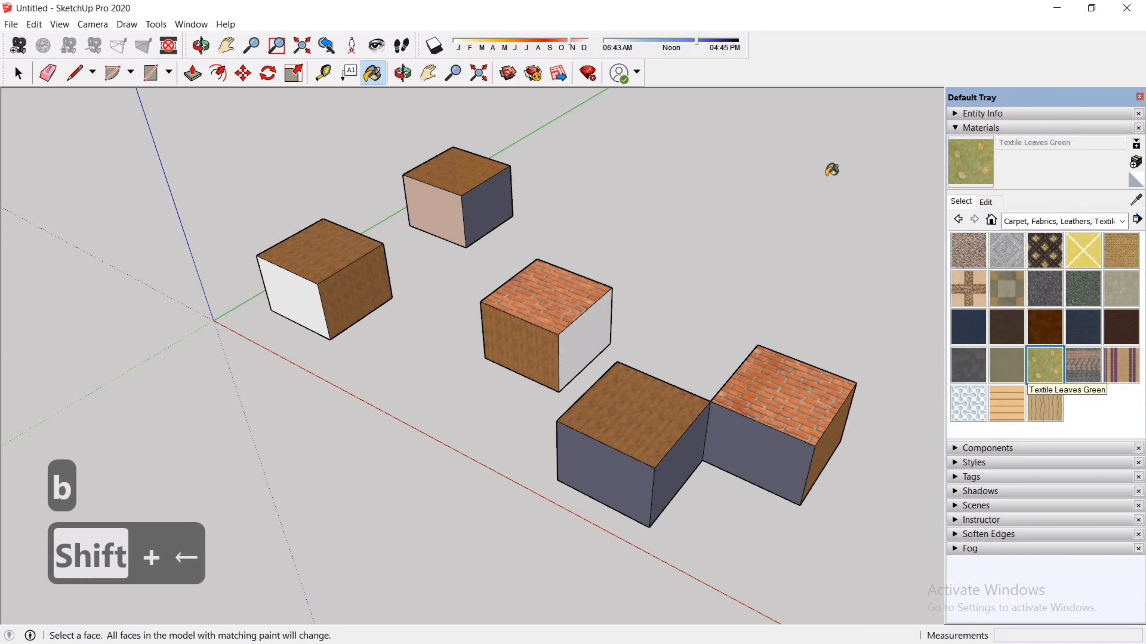
shift+click(467, 172)
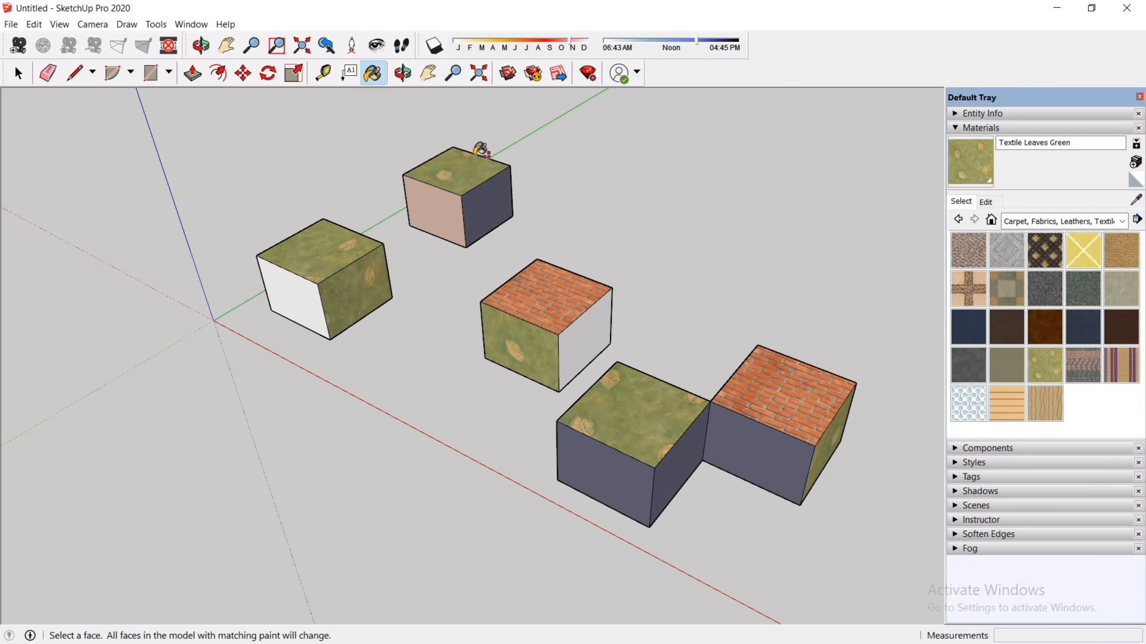
Step: Delete the painted boxes from the model
scroll(834, 244, down, 3)
middle_drag(827, 257, 879, 199)
key(space)
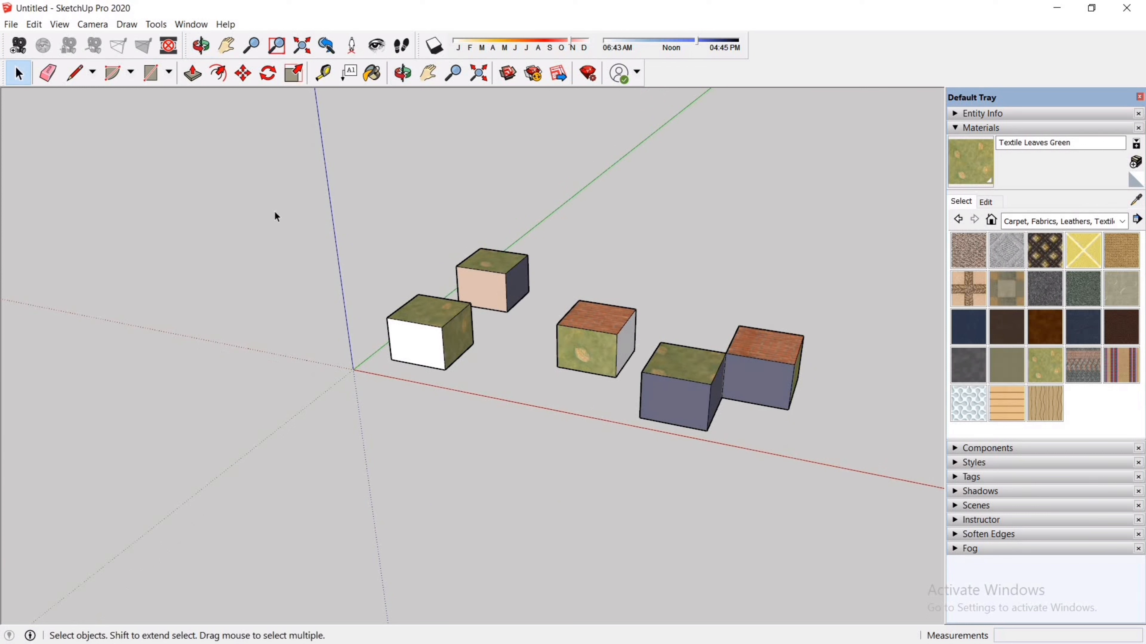
key(Delete)
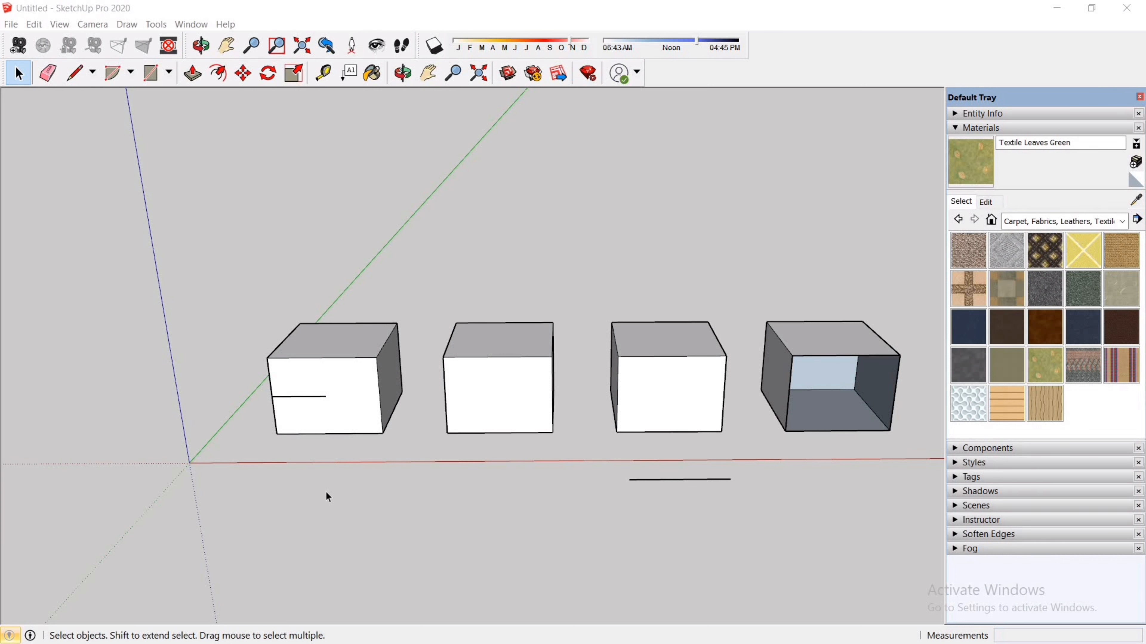
Step: Show the Solid Tools toolbar and look over the first two boxes in the row
right_click(737, 80)
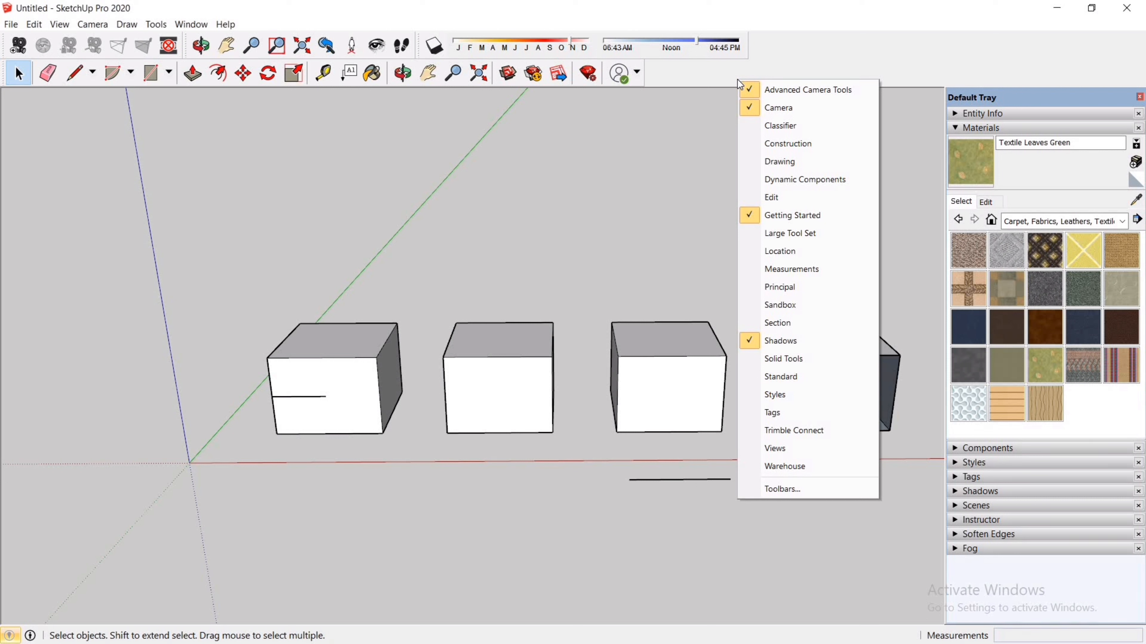
click(759, 362)
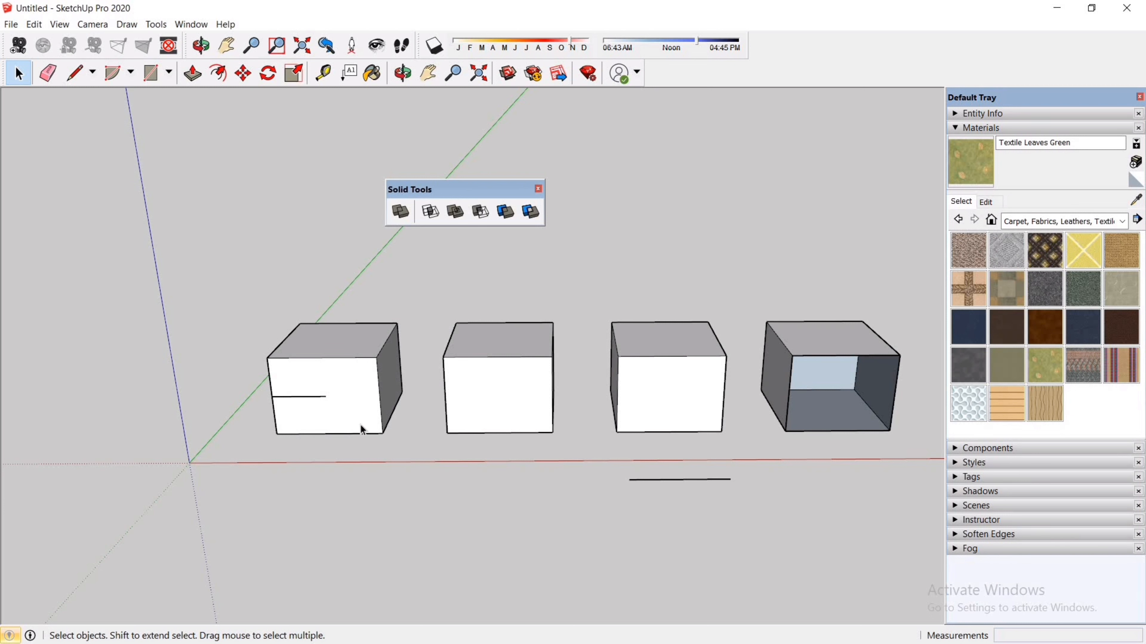
click(391, 409)
click(515, 406)
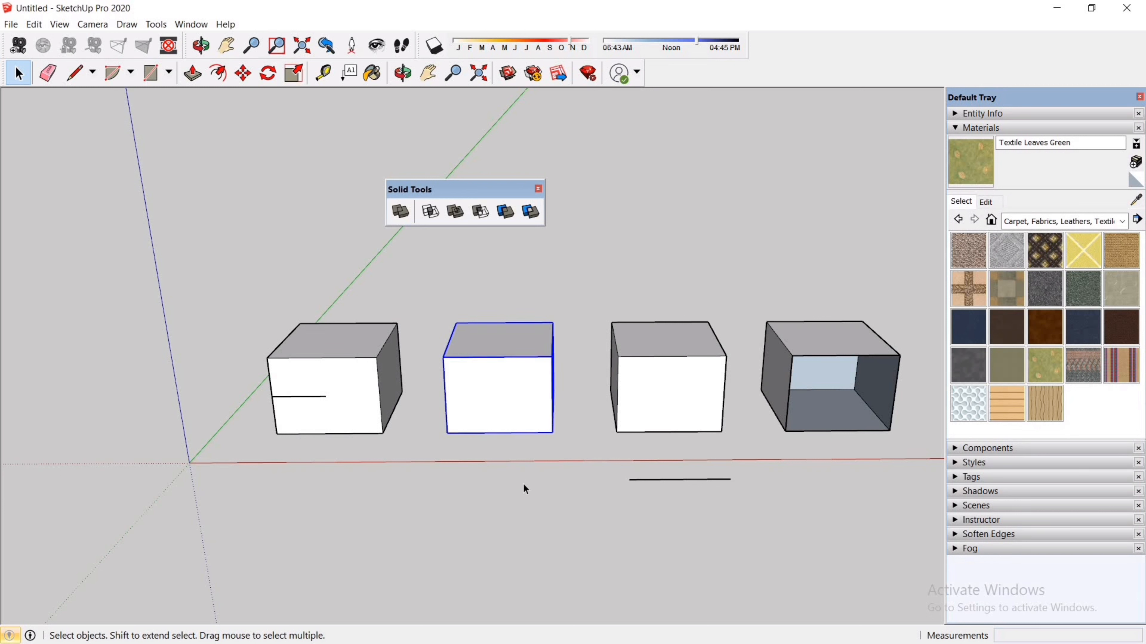
key(Escape)
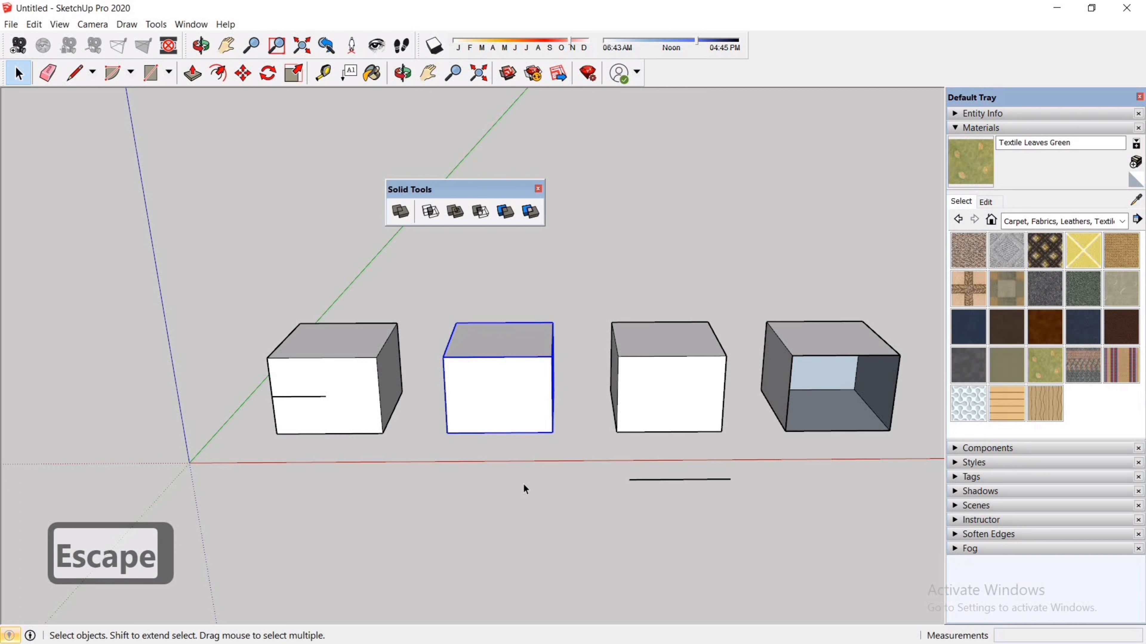
click(379, 530)
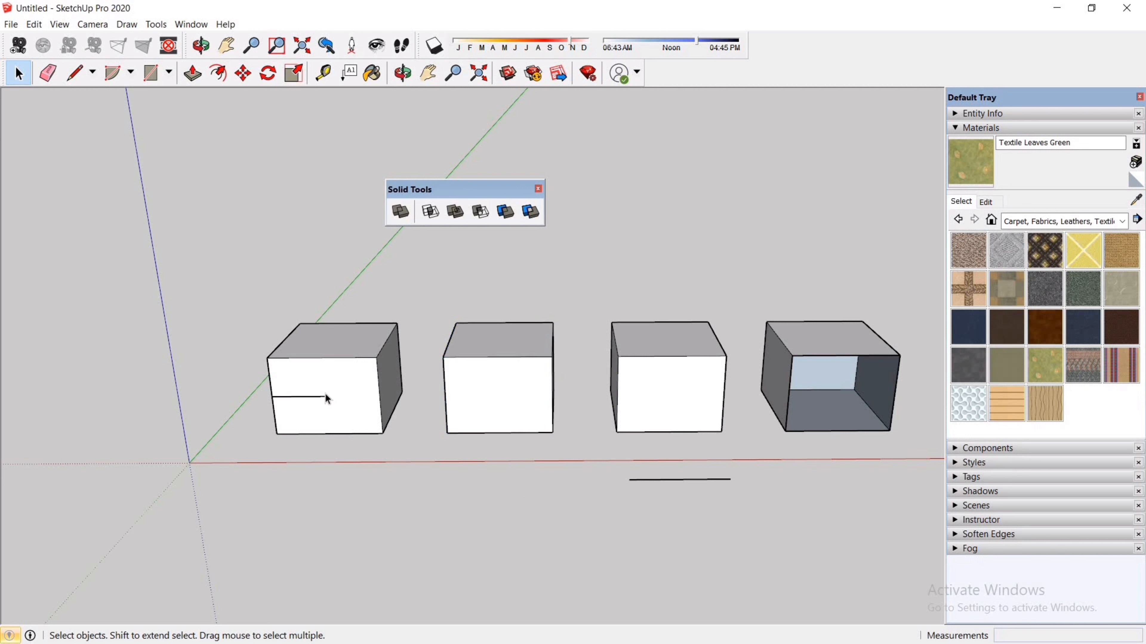
Step: Open the second box group with back edges displayed and examine its interior for hidden edges
double_click(493, 402)
key(k)
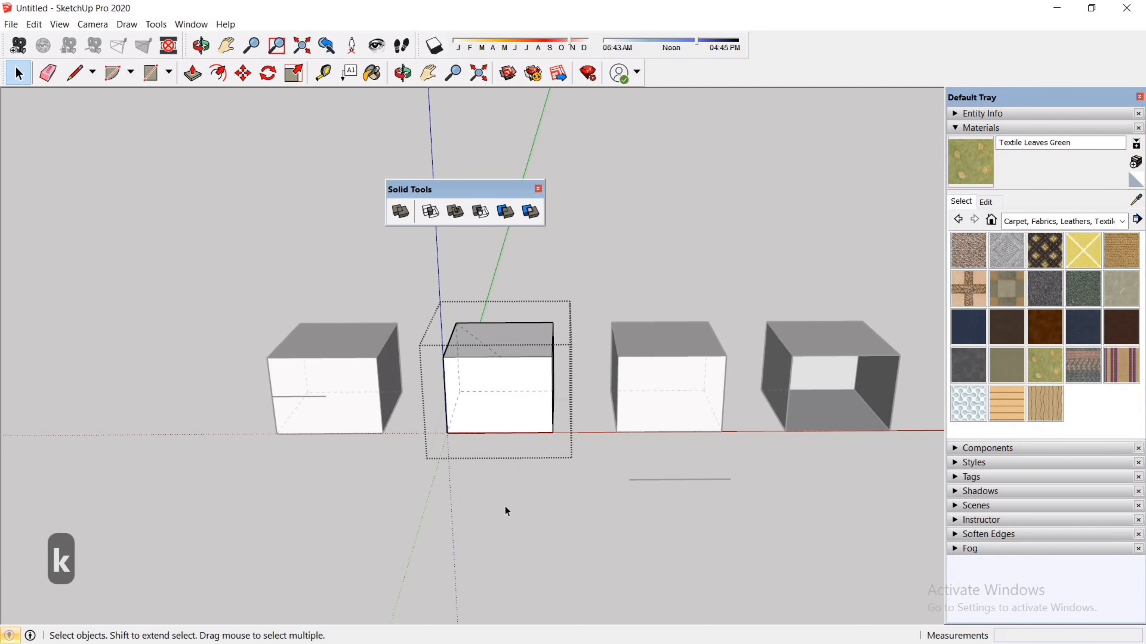
middle_drag(498, 396, 489, 291)
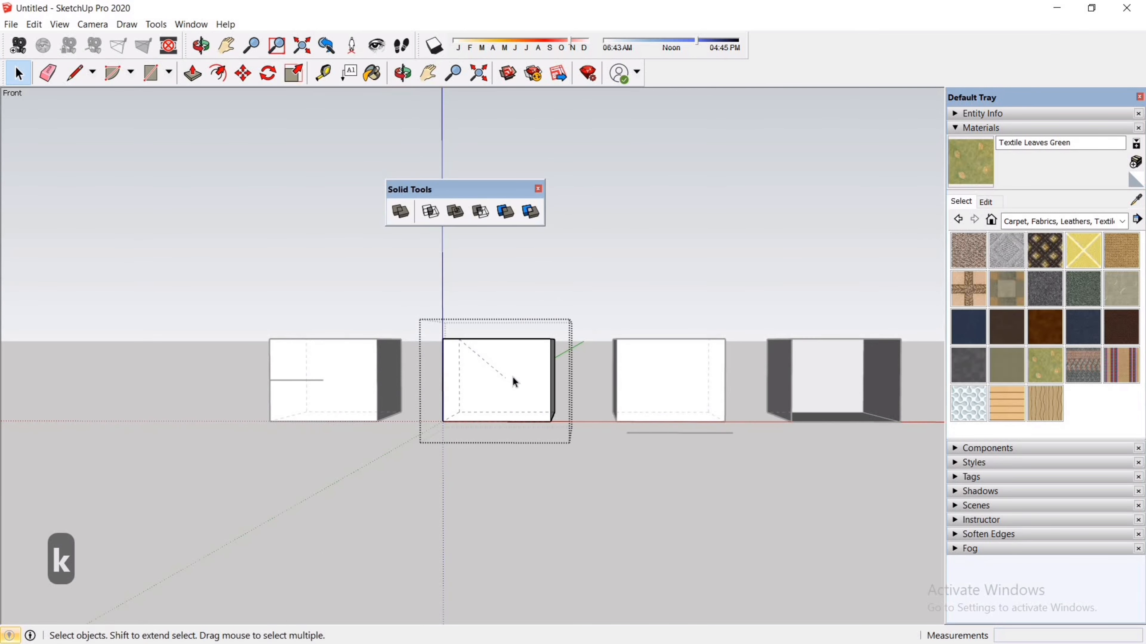
middle_drag(509, 340, 579, 495)
click(587, 514)
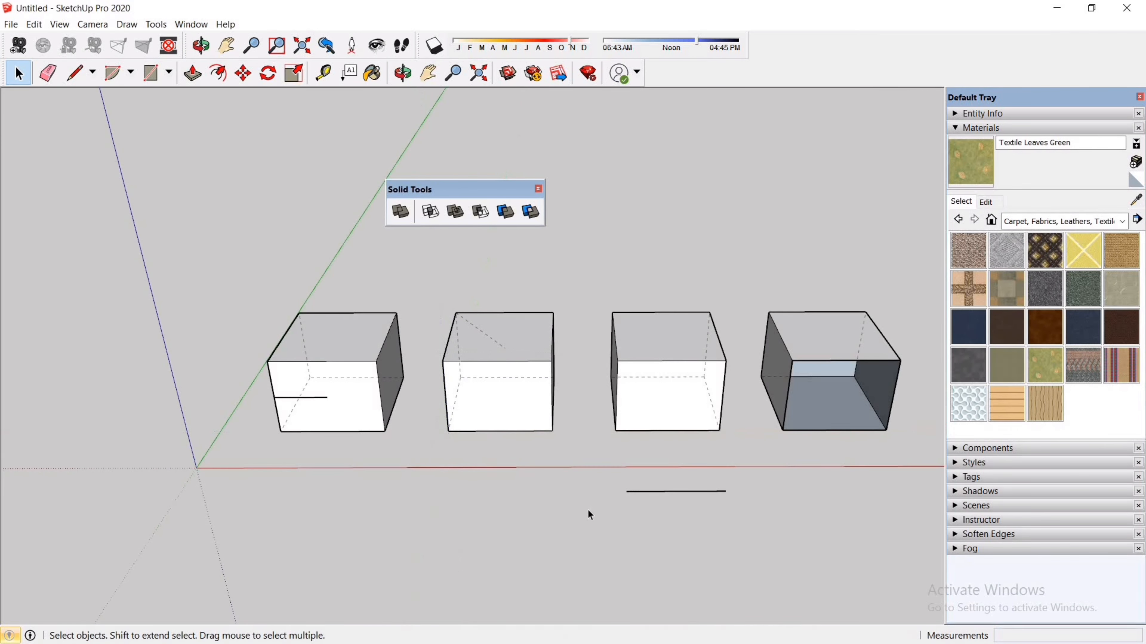
Step: Examine what the third box group contains, then hide the back edges and check the boxes for solidity with Outer Shell
double_click(674, 394)
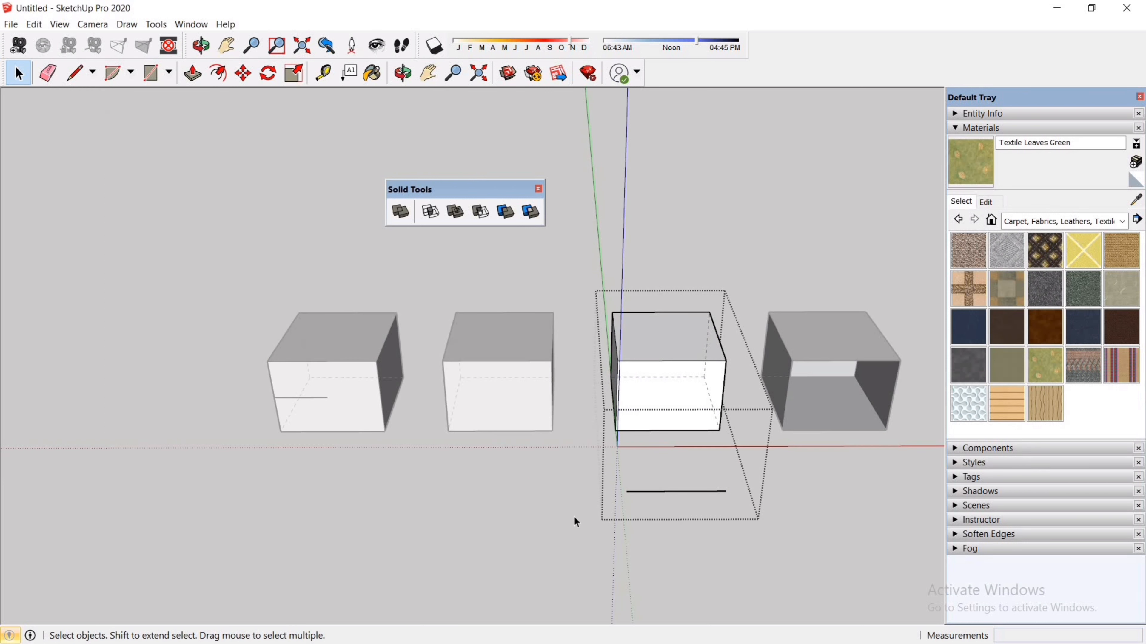
click(582, 517)
middle_drag(780, 425, 840, 435)
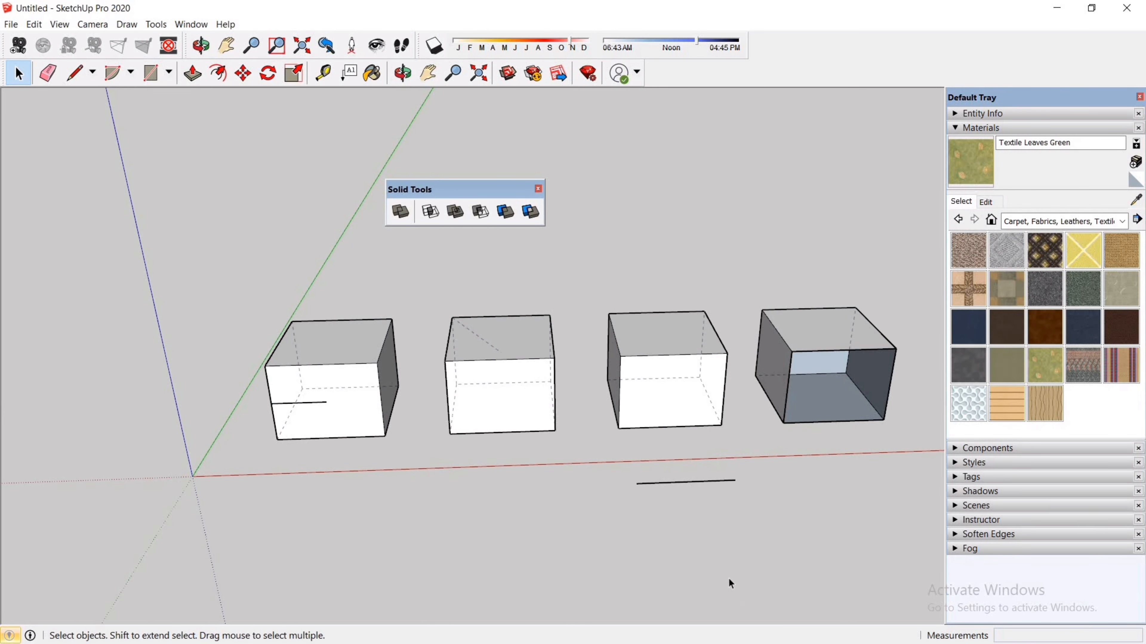
key(k)
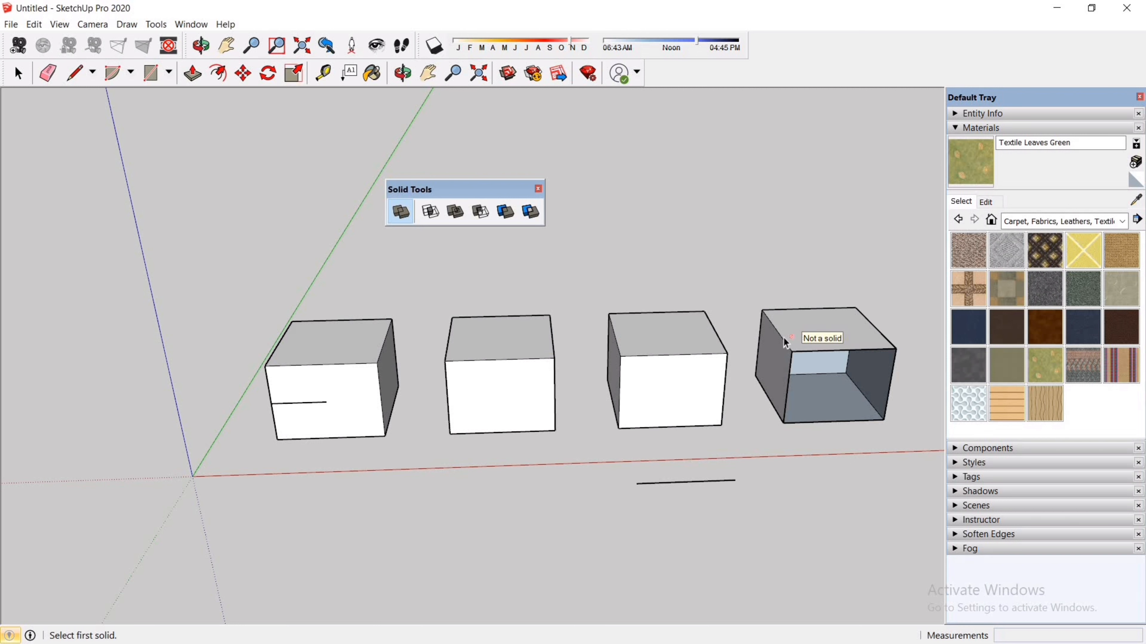
key(Escape)
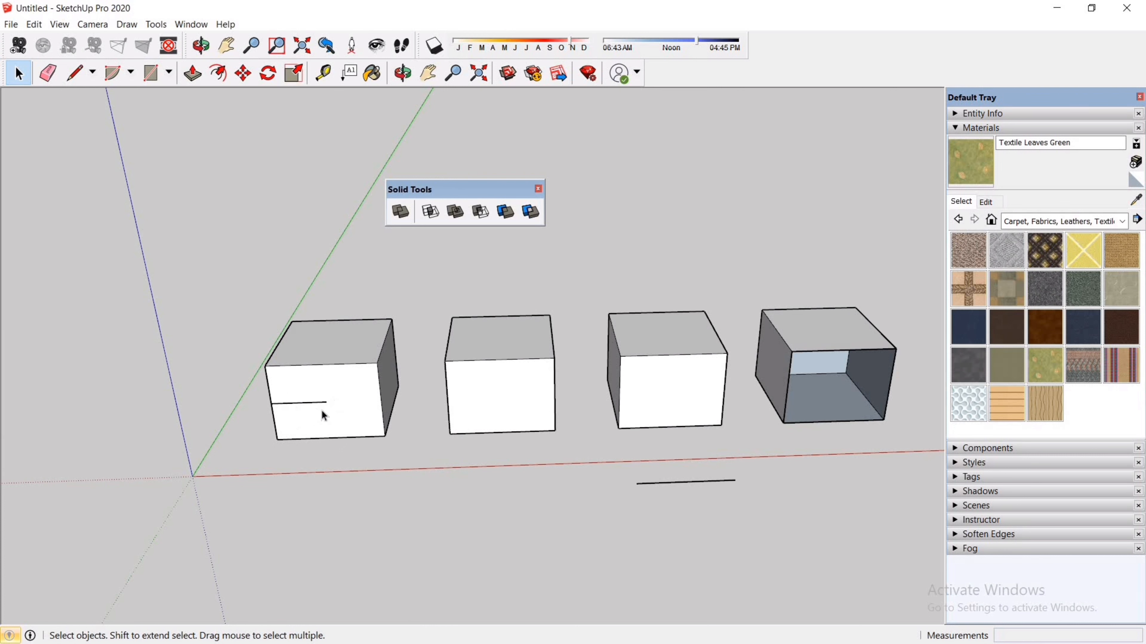
Step: Inside the first box group, draw a line from the free end of the front face's stray edge down to its bottom edge
scroll(270, 419, up, 5)
middle_drag(270, 419, 350, 364)
double_click(378, 380)
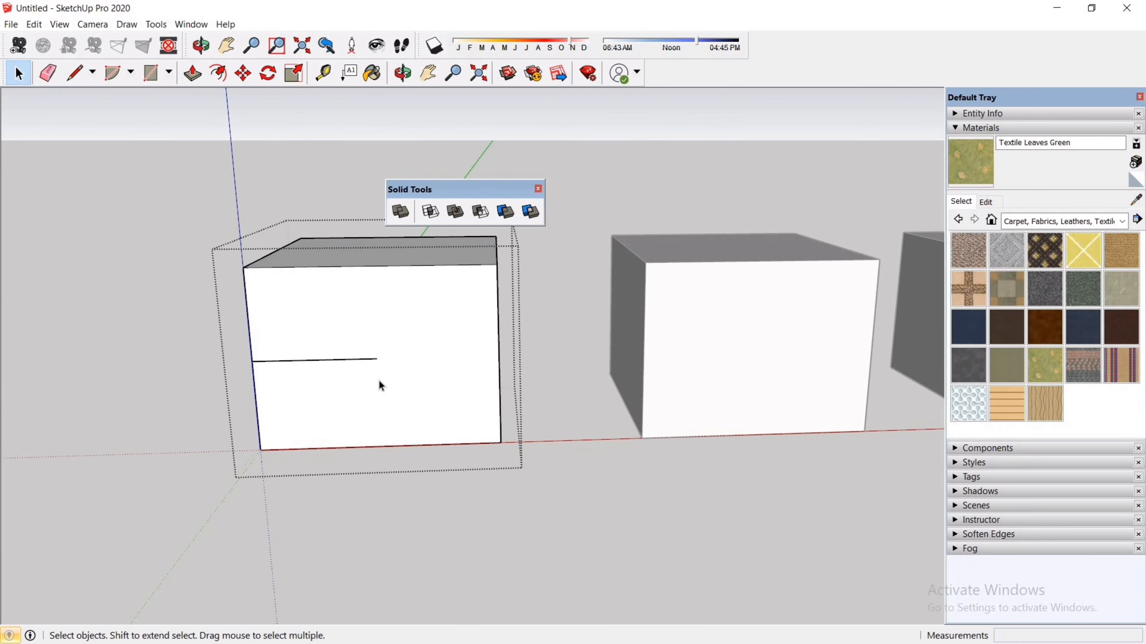
key(l)
click(377, 359)
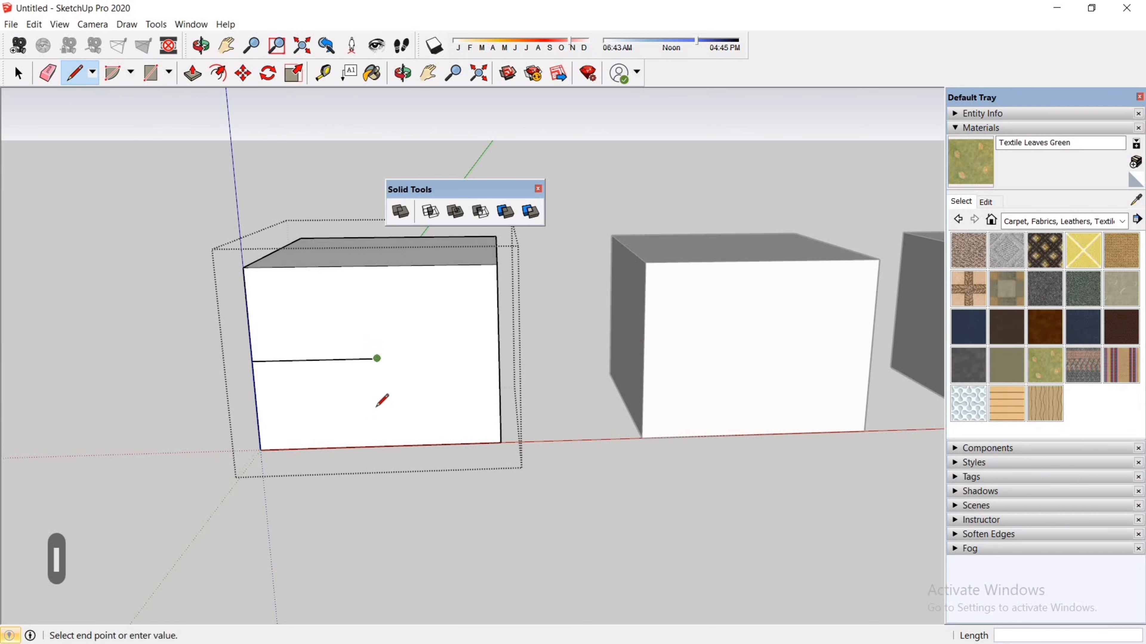
click(380, 444)
key(Escape)
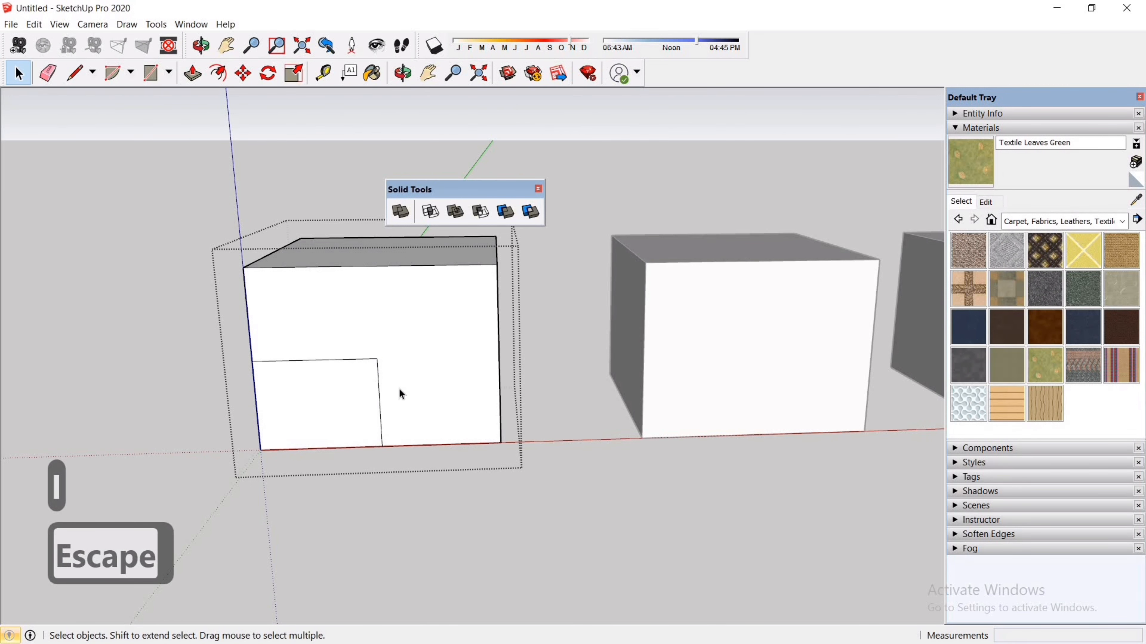
Step: Close the first box group and check it for solidity with Outer Shell
click(163, 422)
scroll(314, 398, down, 3)
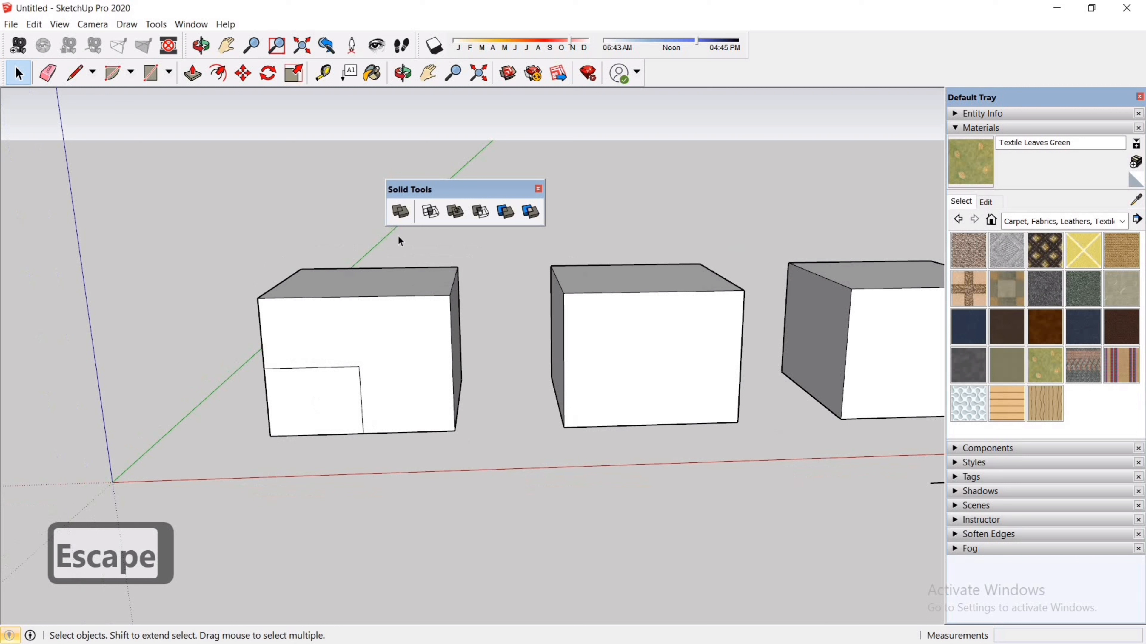
click(390, 220)
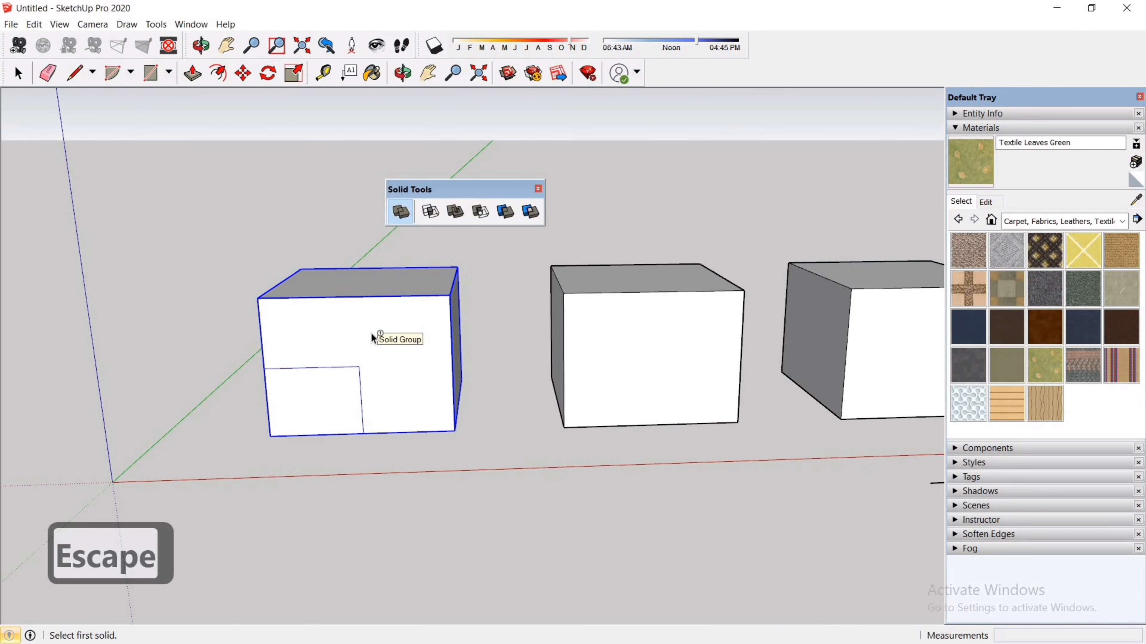
middle_drag(367, 321, 368, 372)
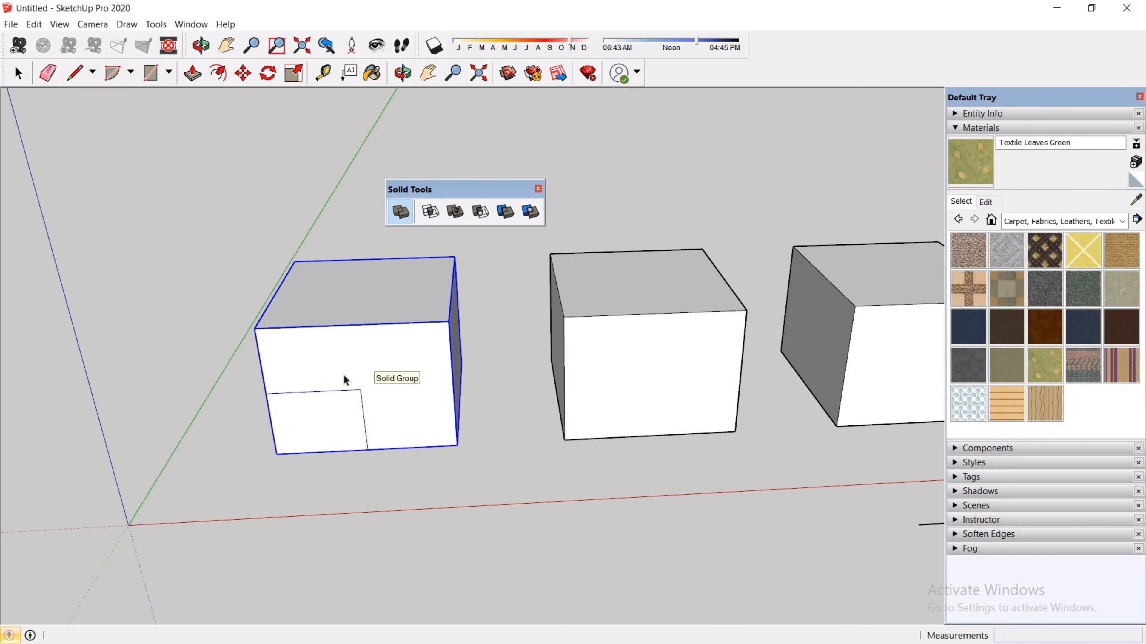
key(Escape)
Step: Merge the first pair of overlapping boxes into one solid with Outer Shell
scroll(175, 303, down, 5)
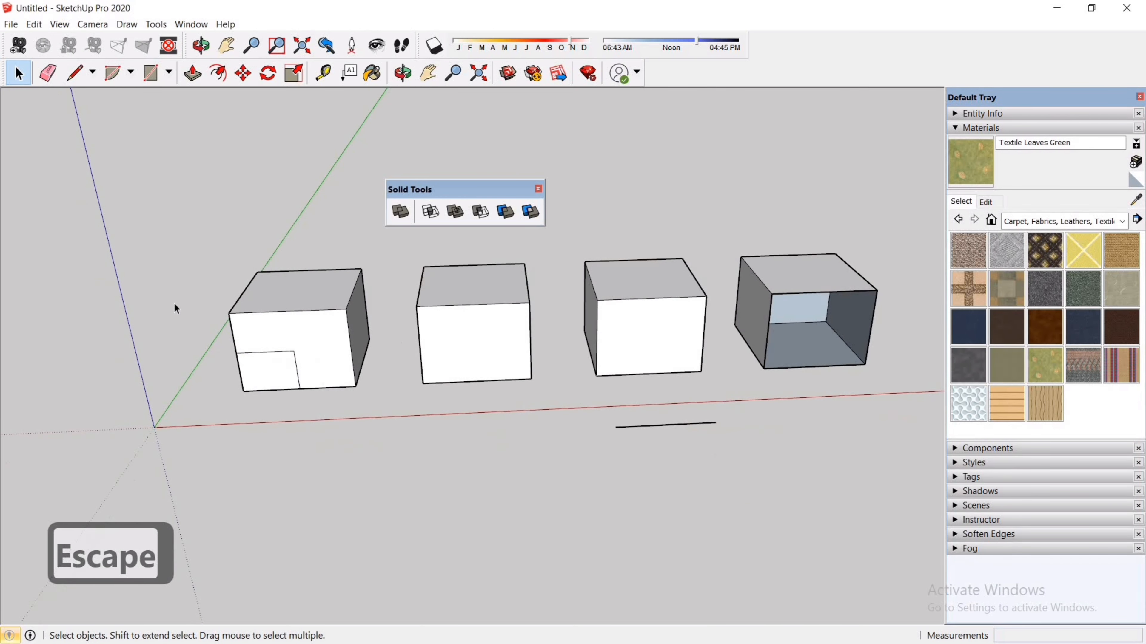
scroll(361, 438, down, 6)
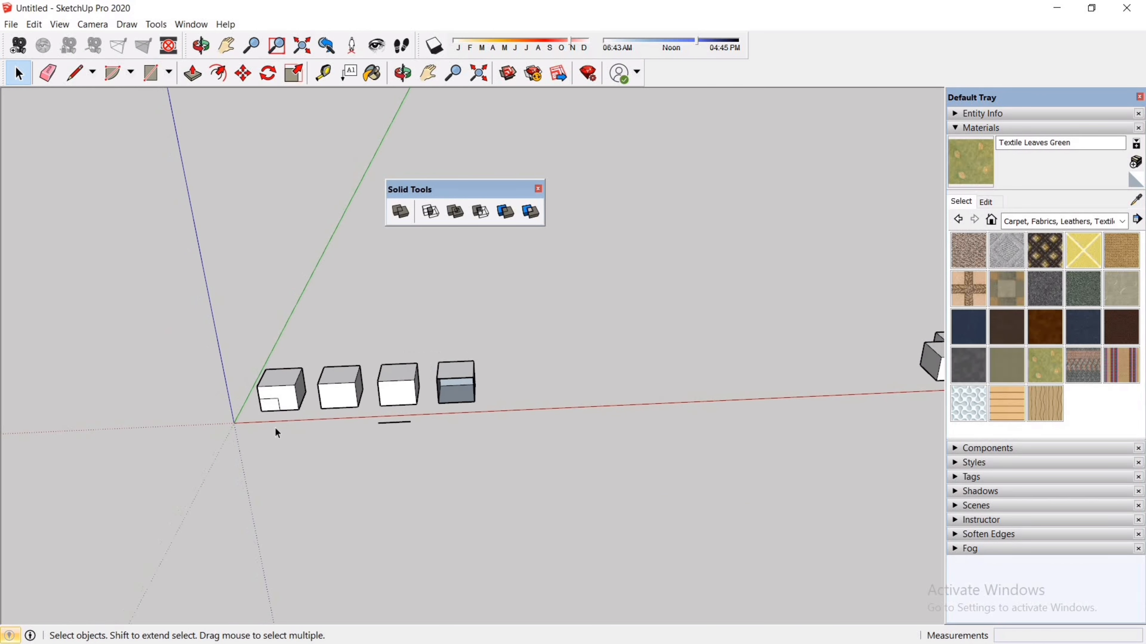
middle_drag(785, 351, 747, 351)
scroll(681, 375, up, 5)
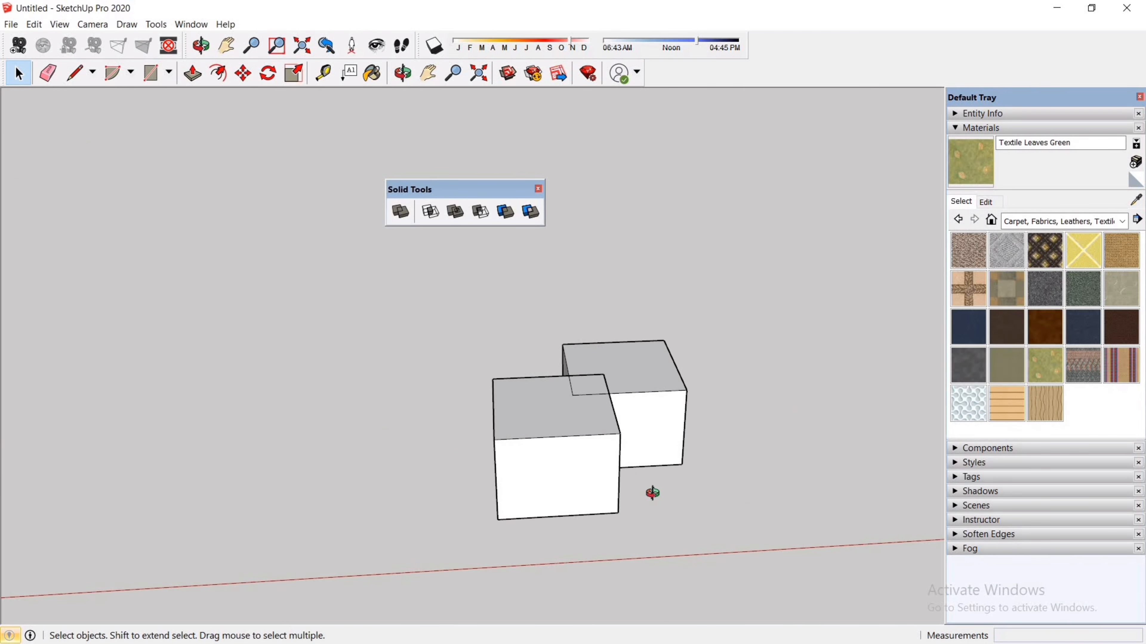
middle_drag(652, 493, 576, 448)
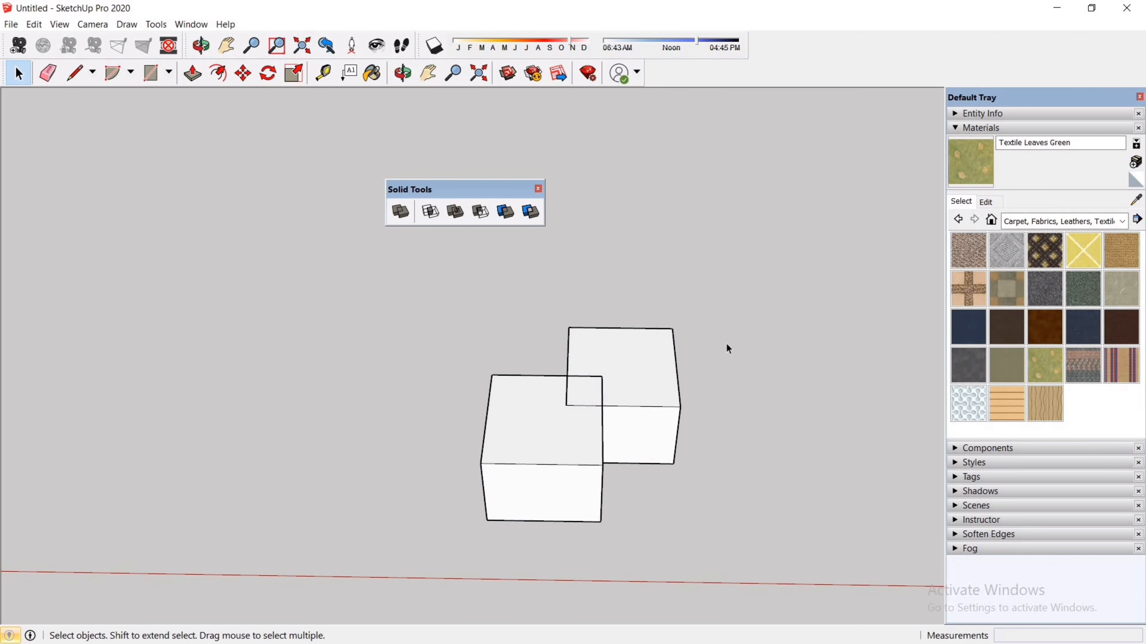
click(402, 215)
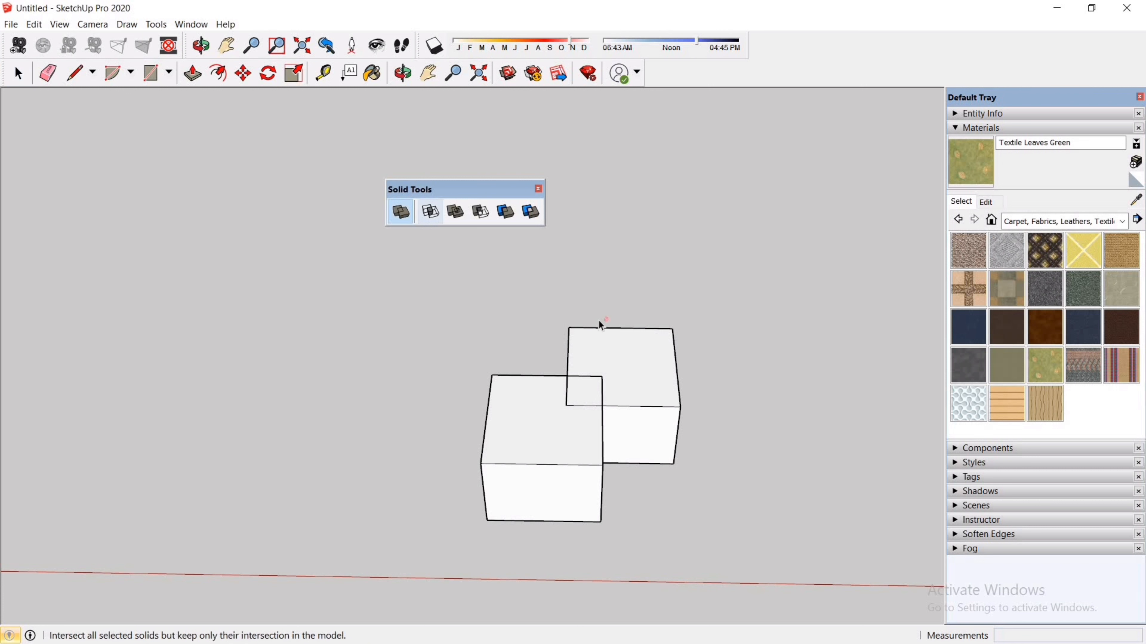
click(640, 368)
click(540, 426)
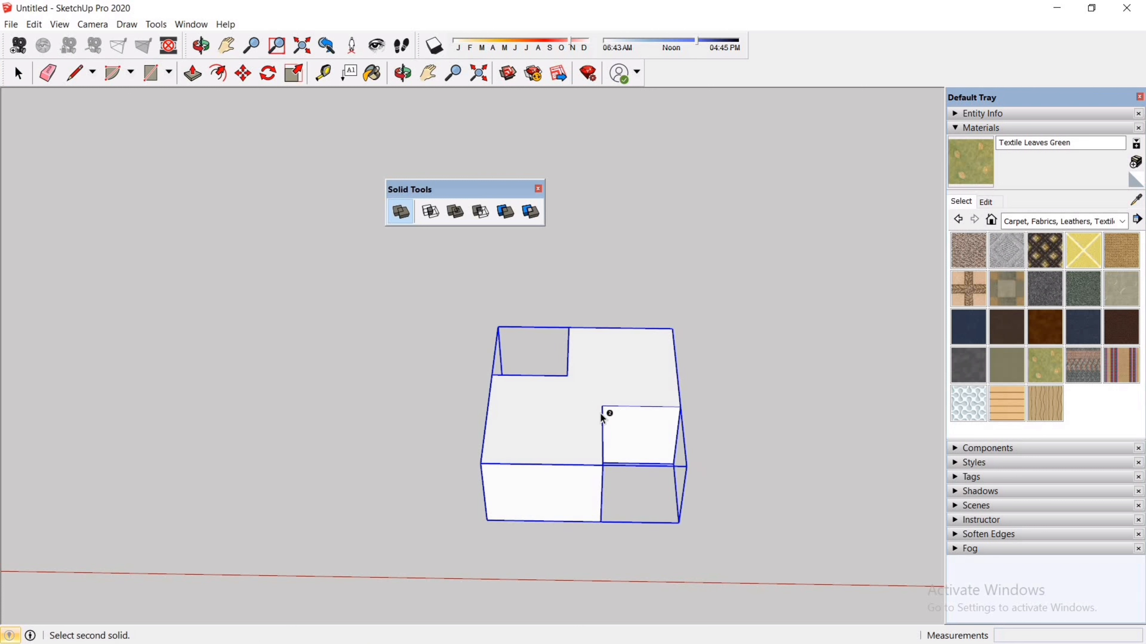
key(space)
click(719, 427)
middle_drag(698, 465, 492, 435)
Step: Apply Intersect to the second pair of overlapping boxes, keeping only their shared volume
scroll(282, 397, down, 5)
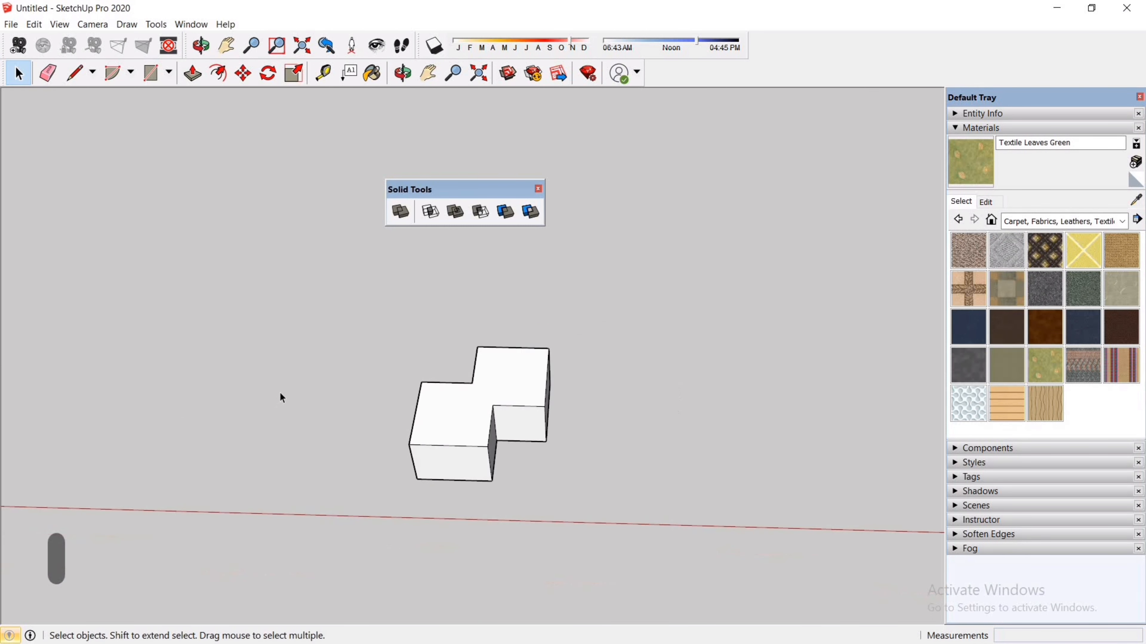
scroll(731, 415, up, 3)
scroll(739, 414, up, 3)
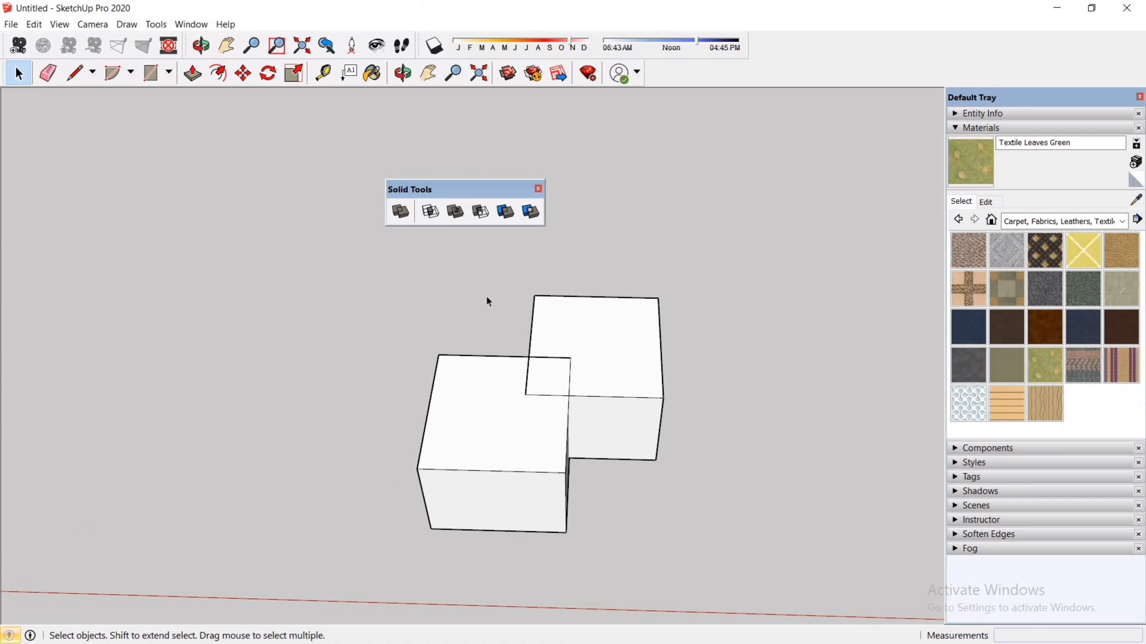
click(429, 217)
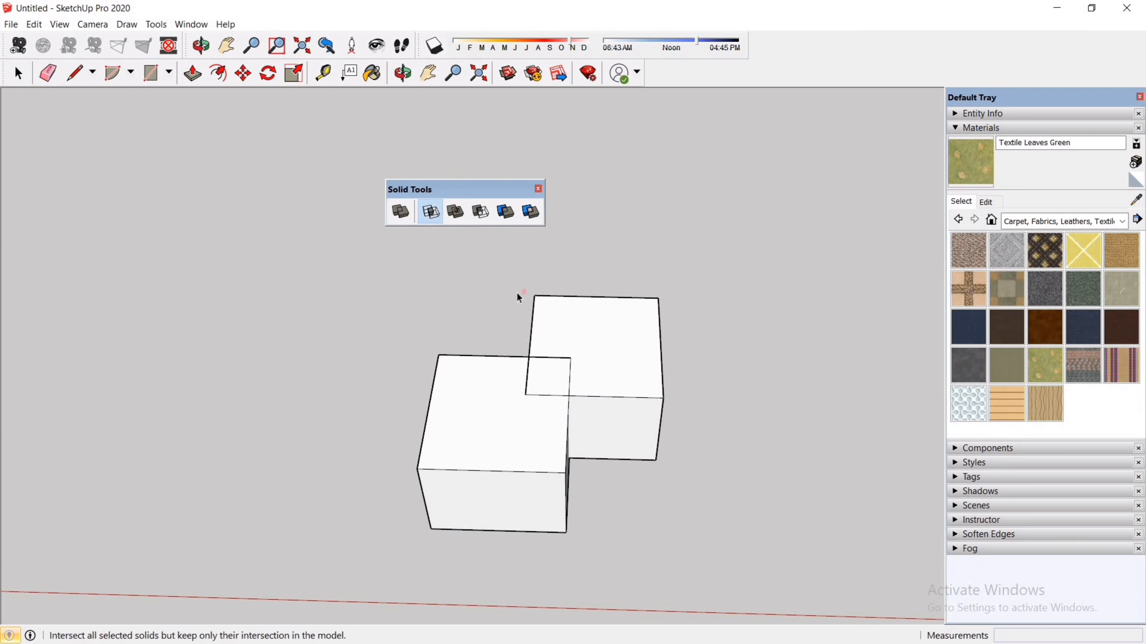
click(646, 347)
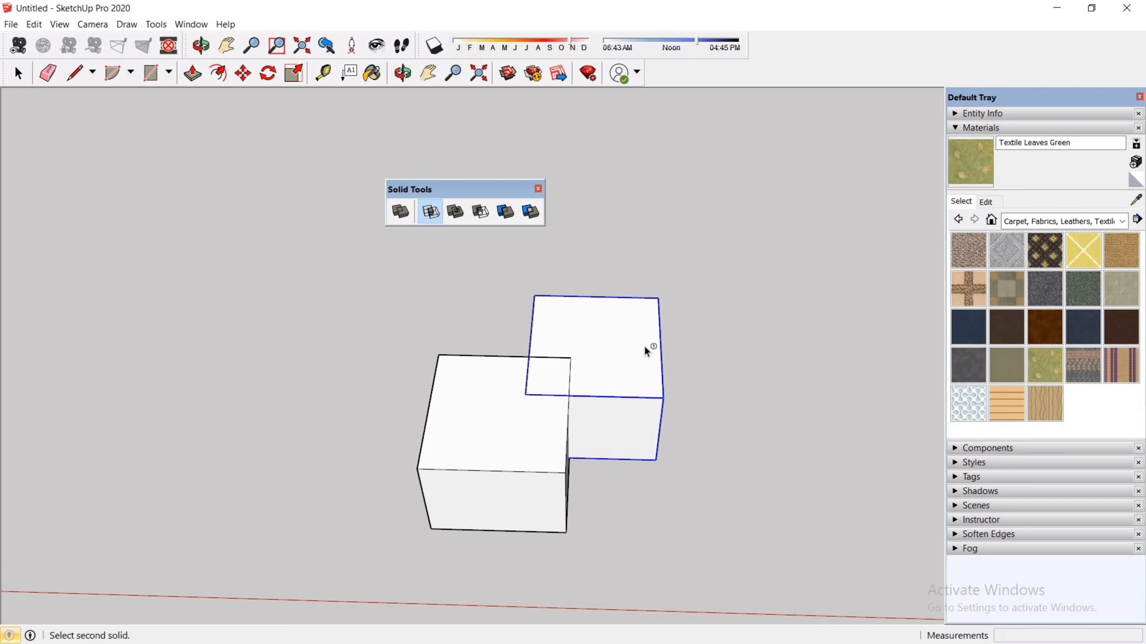
click(499, 417)
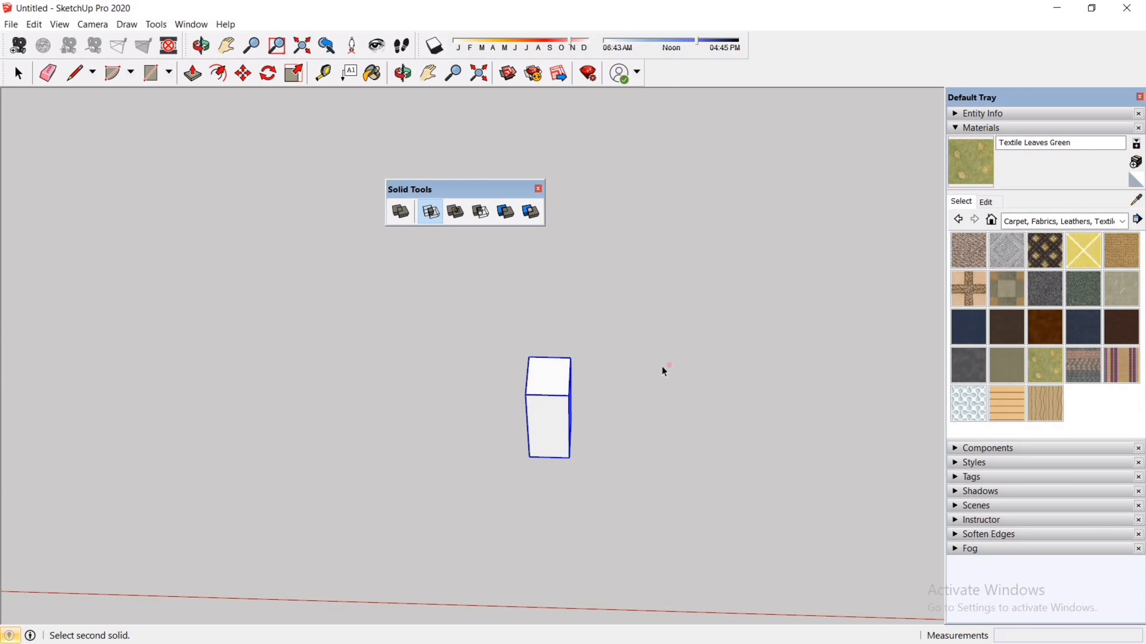
key(space)
Step: Move the flat slab onto the two-compartment box as a lid, matching its lower front corner to the box's upper front corner
scroll(399, 357, down, 10)
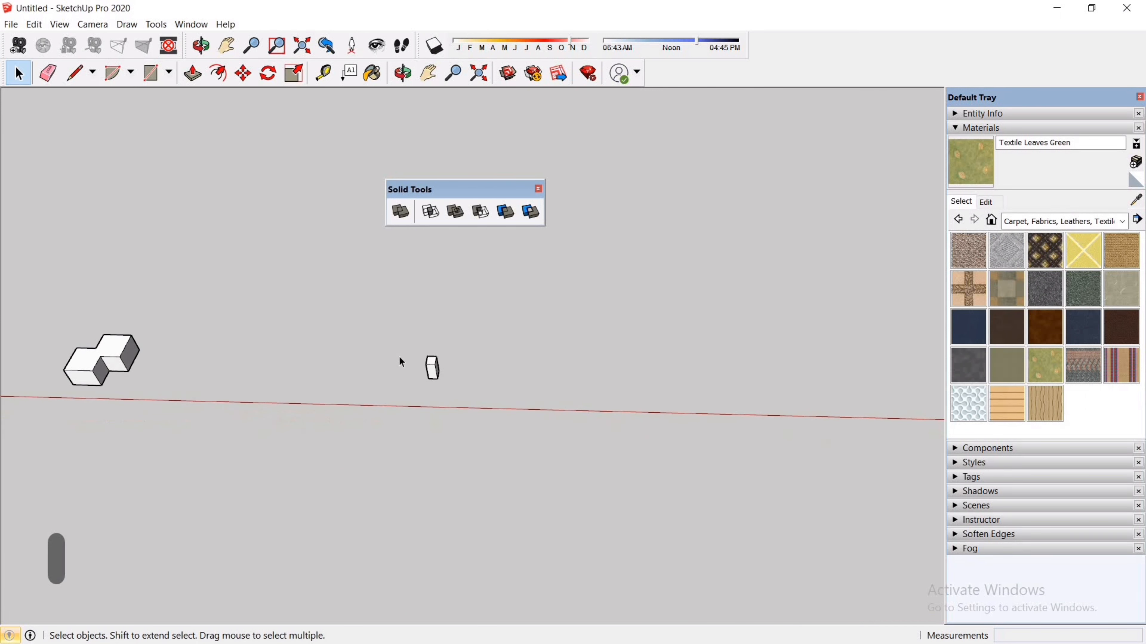
scroll(903, 348, up, 1)
middle_drag(604, 303, 413, 309)
scroll(622, 424, up, 3)
middle_drag(620, 424, 559, 428)
scroll(560, 428, up, 3)
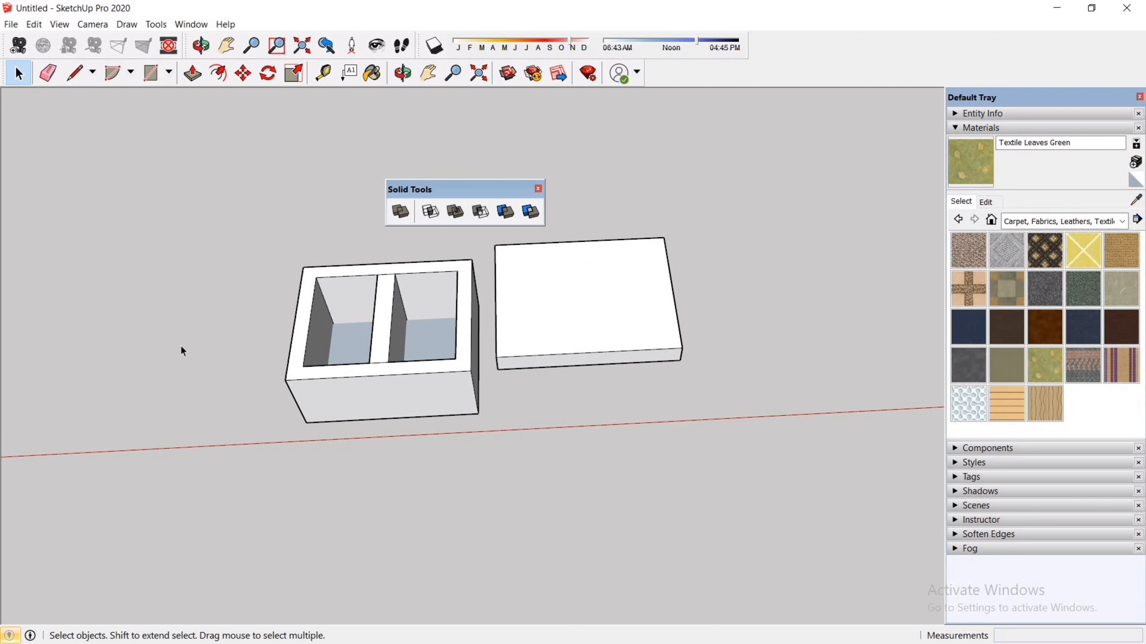
click(510, 336)
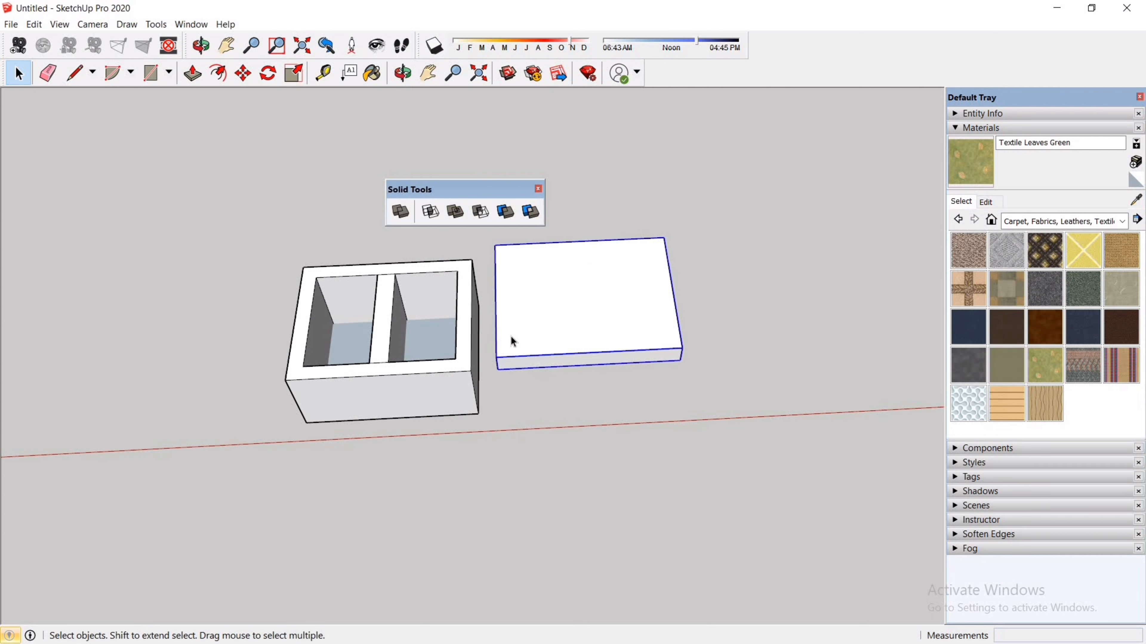
key(m)
click(499, 370)
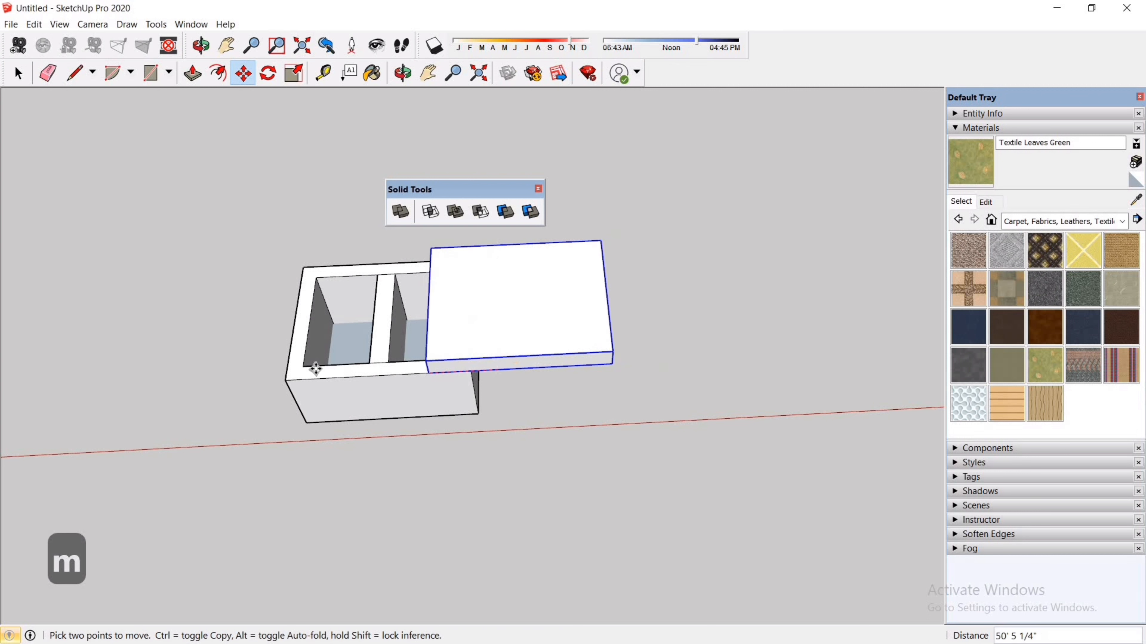
click(285, 380)
key(space)
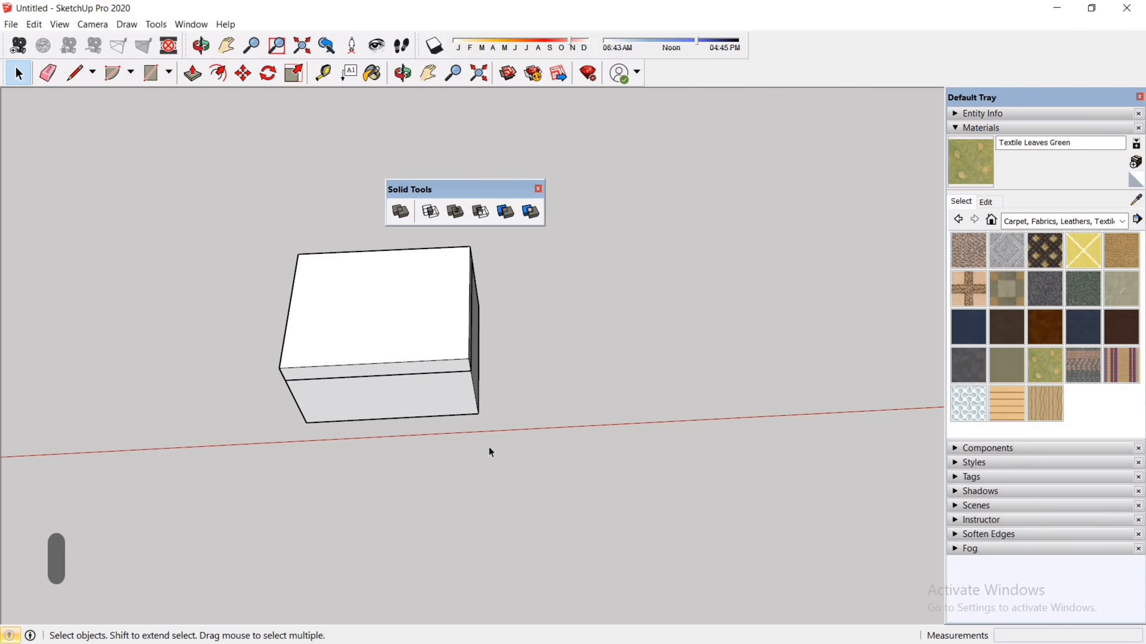
Step: Copy the compartment box together with its lid to a free spot along the red axis
drag(252, 240, 250, 270)
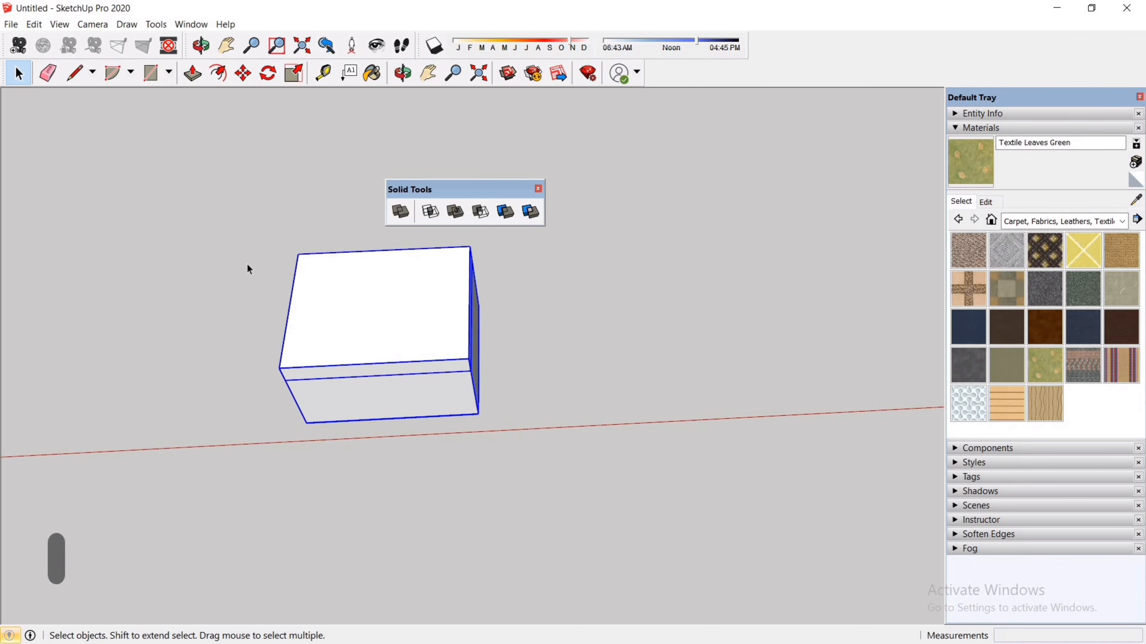
key(m)
key(ctrl)
click(268, 427)
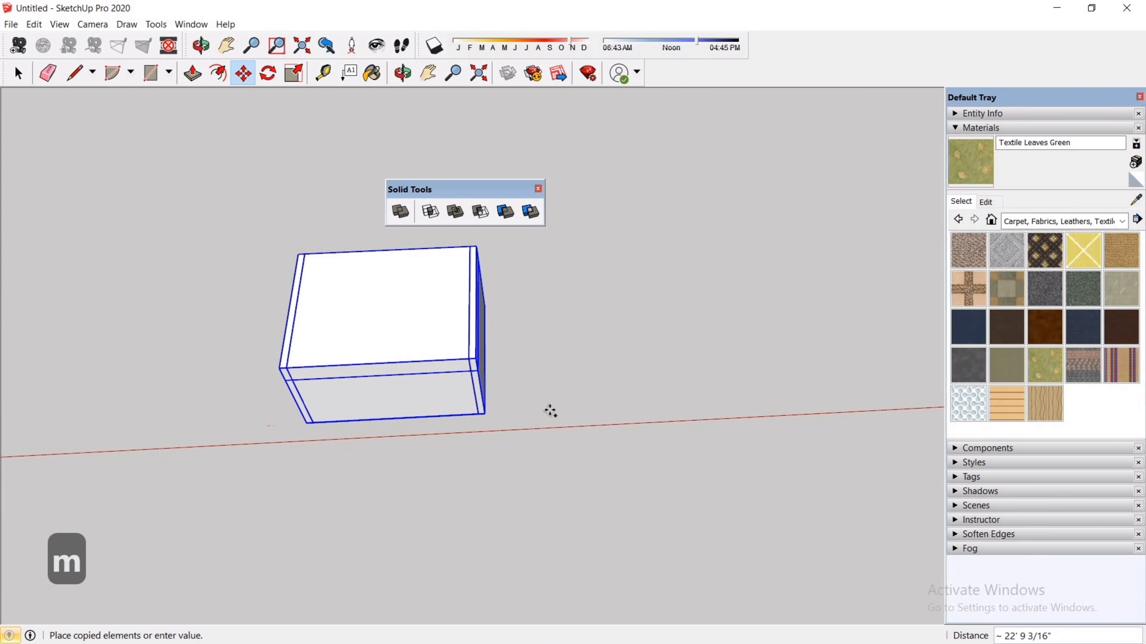
click(630, 406)
key(Escape)
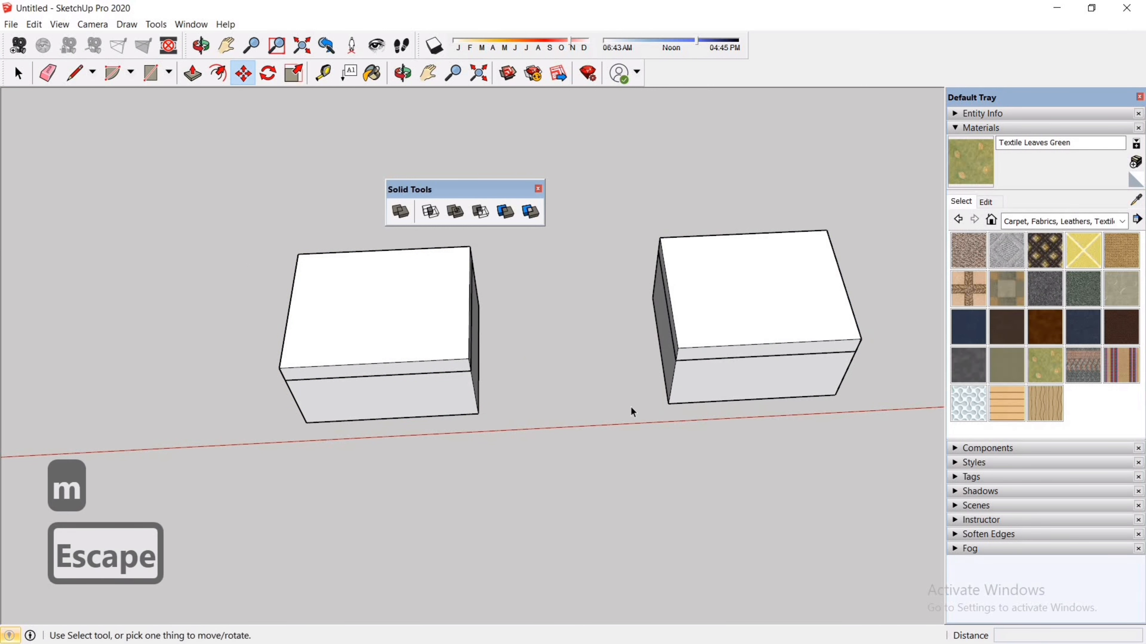
Step: Display back edges and merge the original box and lid with Outer Shell, removing the interior compartments
key(k)
middle_drag(355, 409, 429, 471)
drag(460, 185, 469, 130)
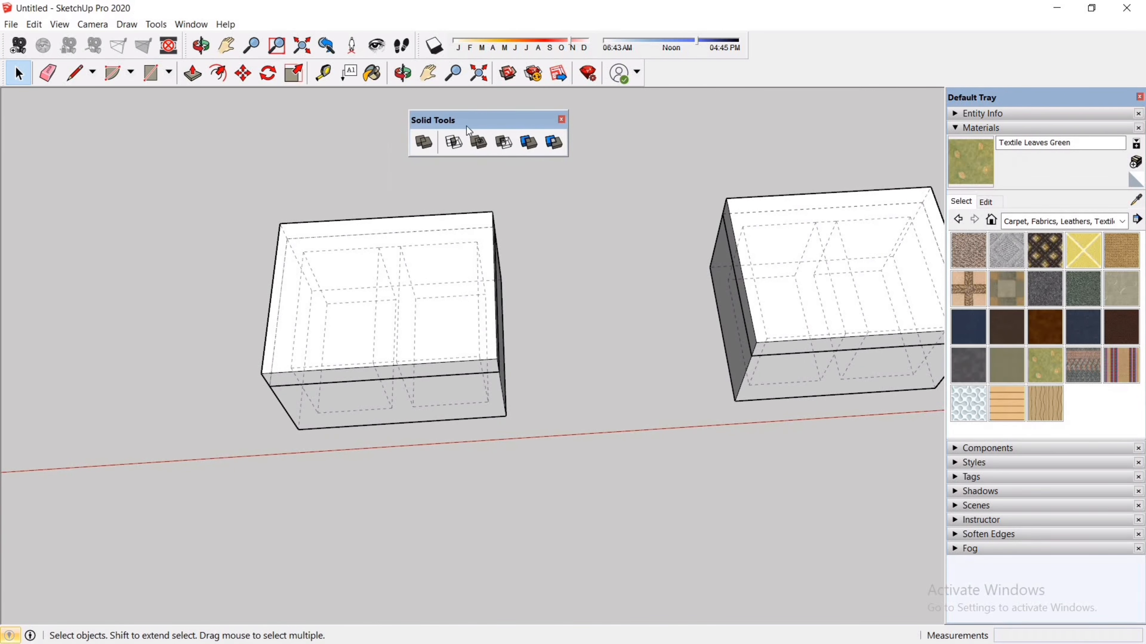
click(424, 142)
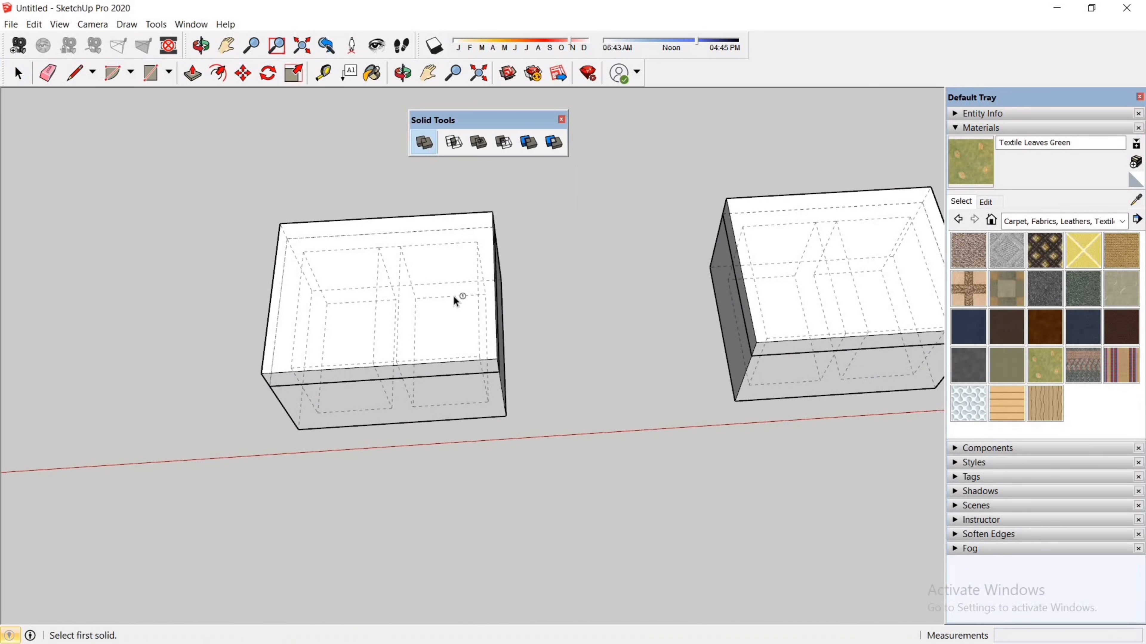
click(425, 329)
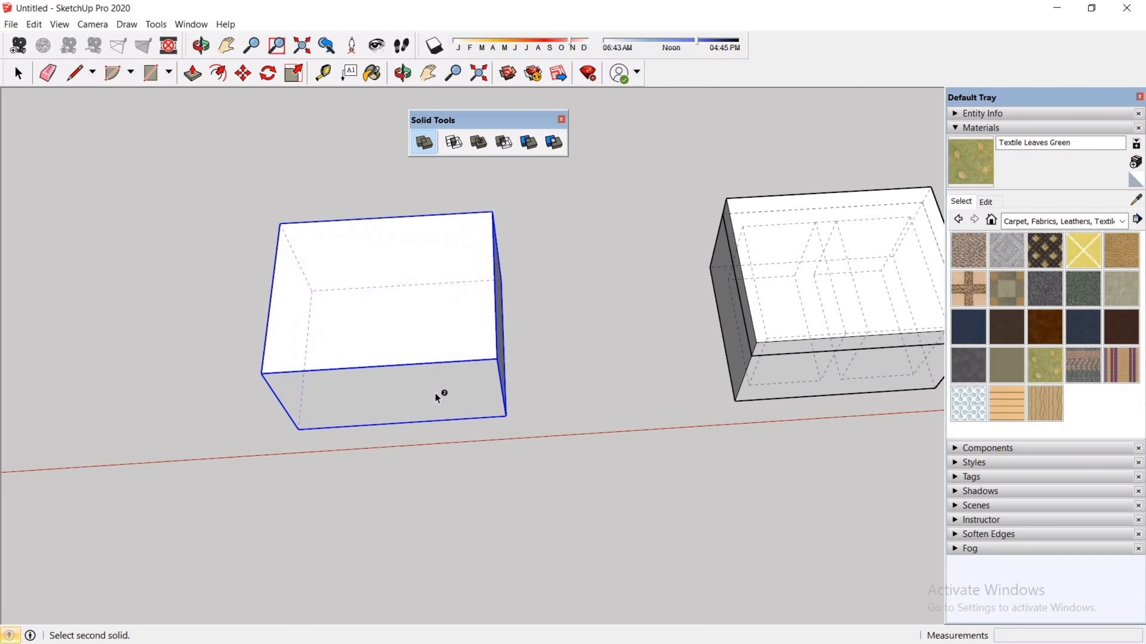
middle_drag(436, 395, 419, 384)
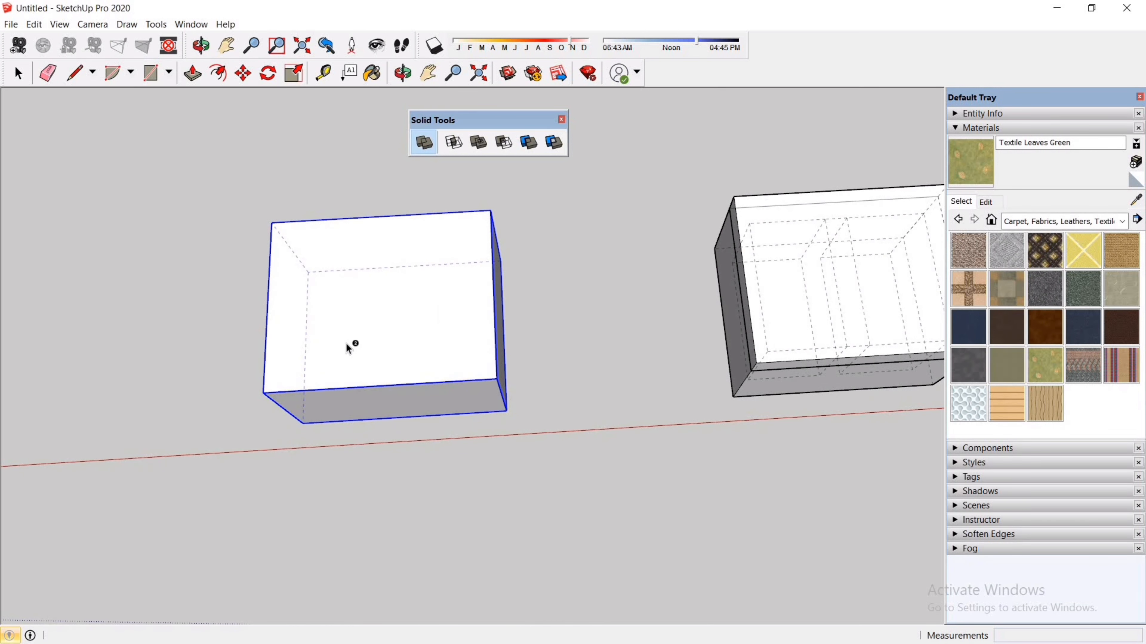
middle_drag(365, 352, 195, 386)
scroll(195, 386, down, 4)
scroll(378, 374, up, 3)
key(space)
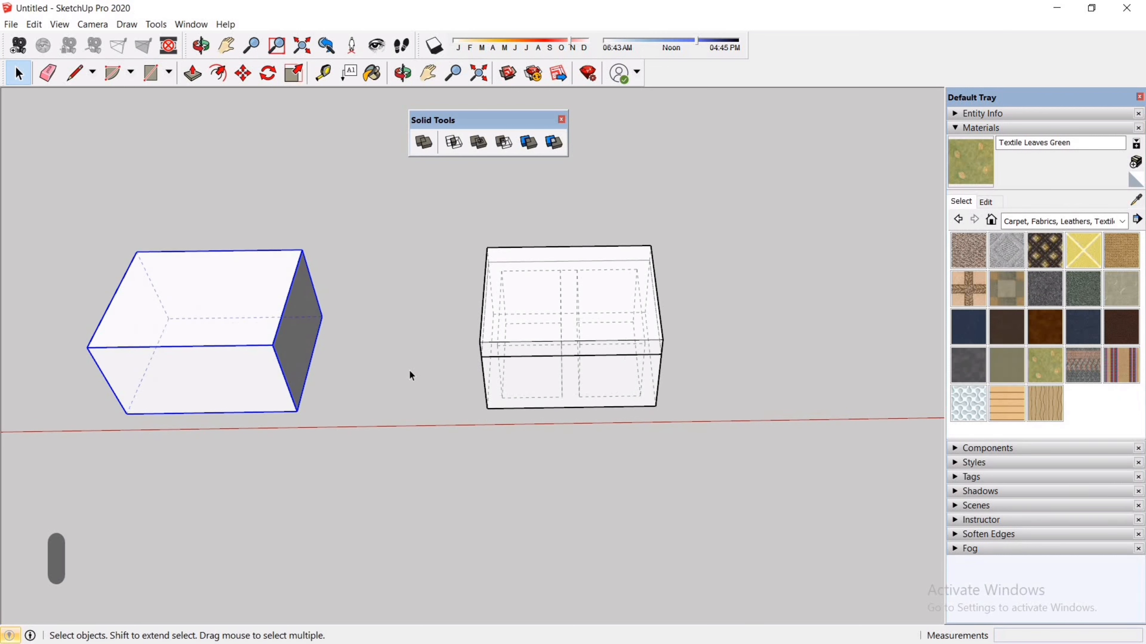
click(409, 371)
Step: Merge the copied box and lid with Union, keeping the interior compartments
scroll(410, 371, down, 1)
scroll(750, 329, up, 1)
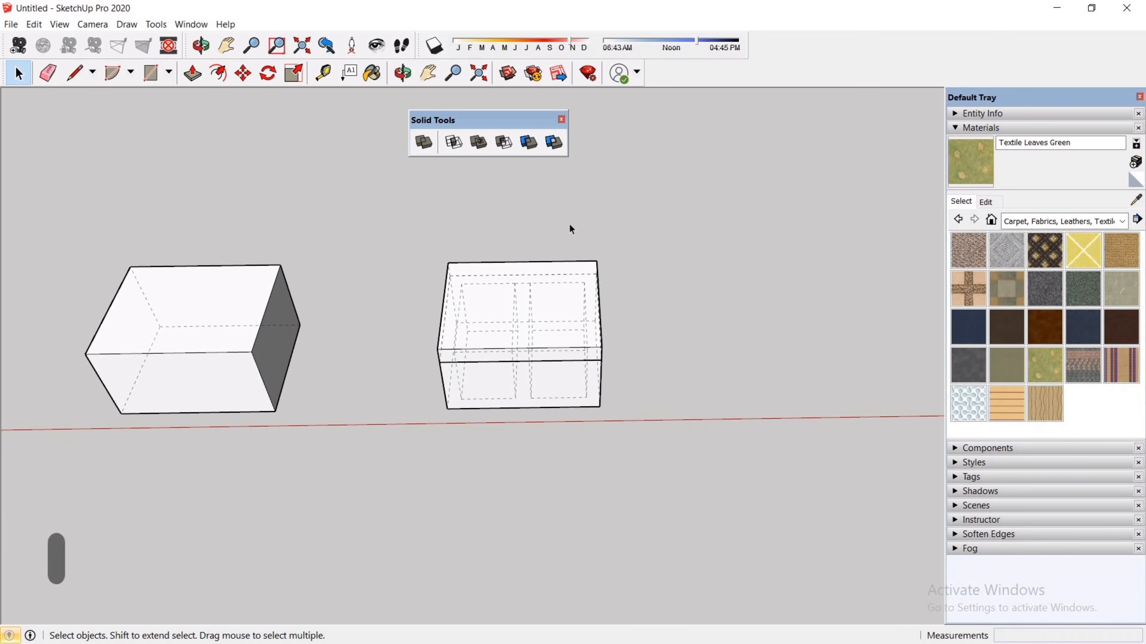
click(486, 149)
scroll(627, 291, up, 2)
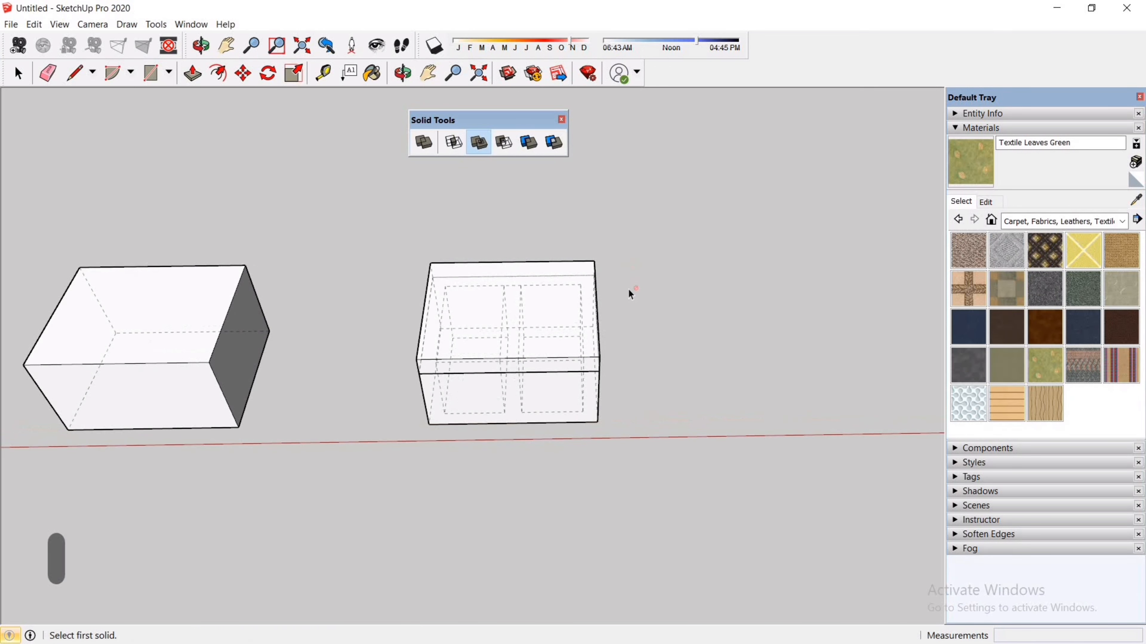
click(523, 332)
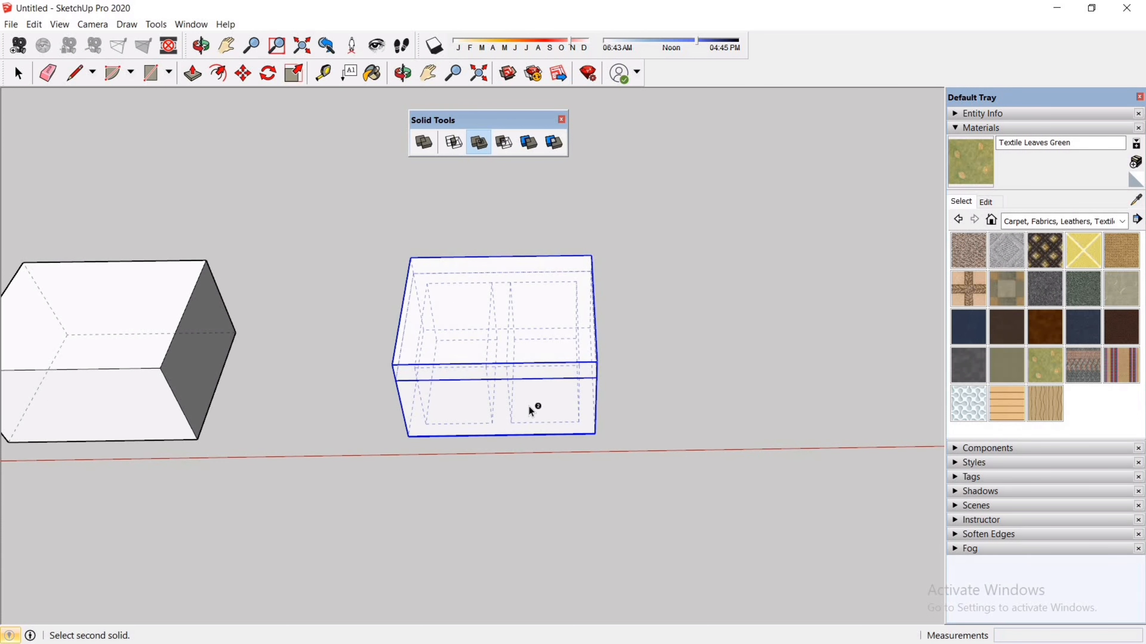
middle_drag(642, 249, 496, 294)
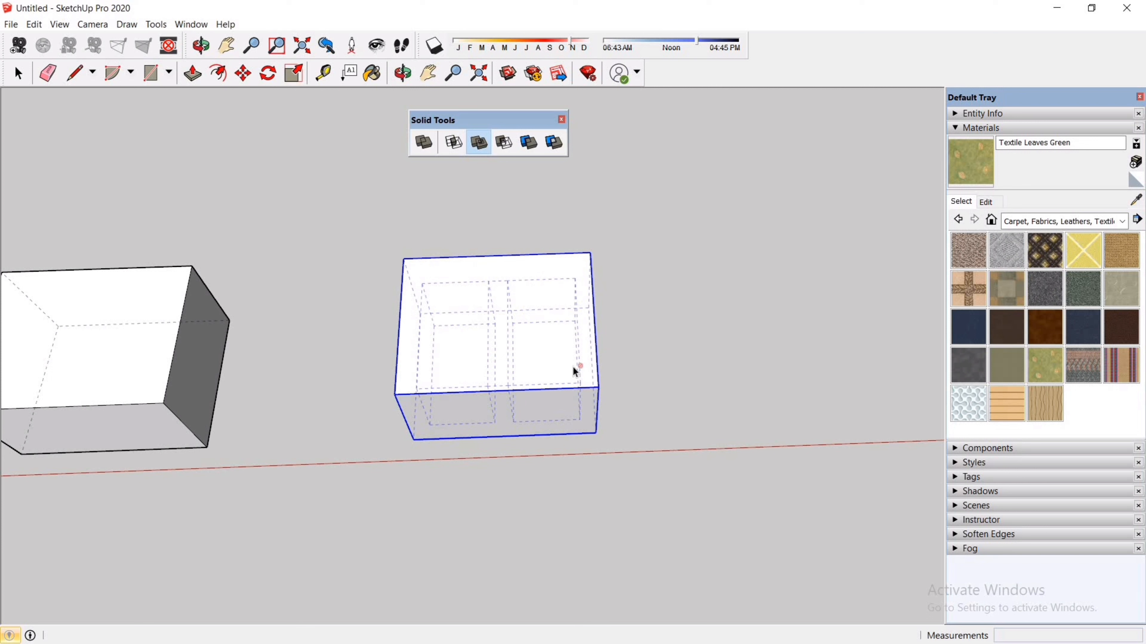
key(Escape)
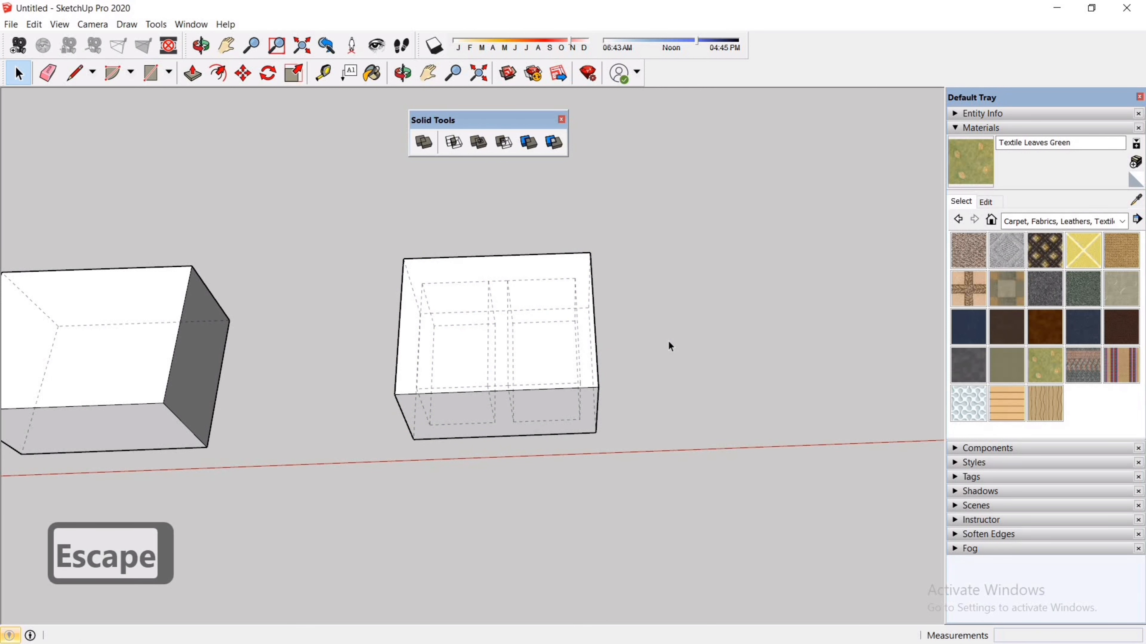
Step: Hide the back edges and bring the next pairs of overlapping boxes along the red axis into view
key(k)
scroll(668, 347, down, 3)
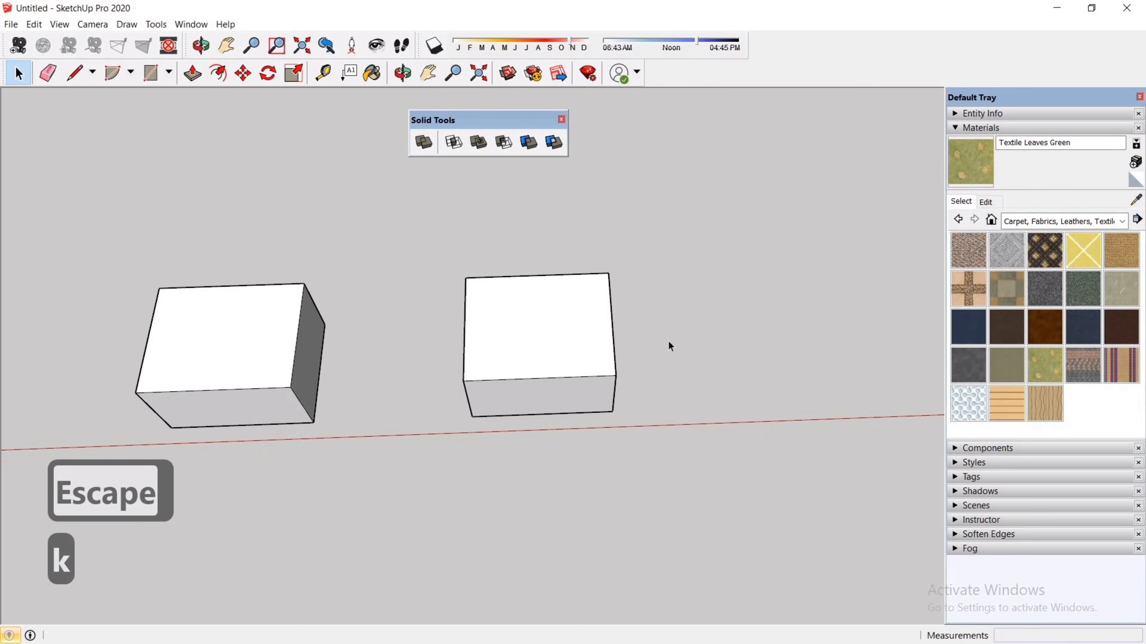
scroll(657, 346, down, 1)
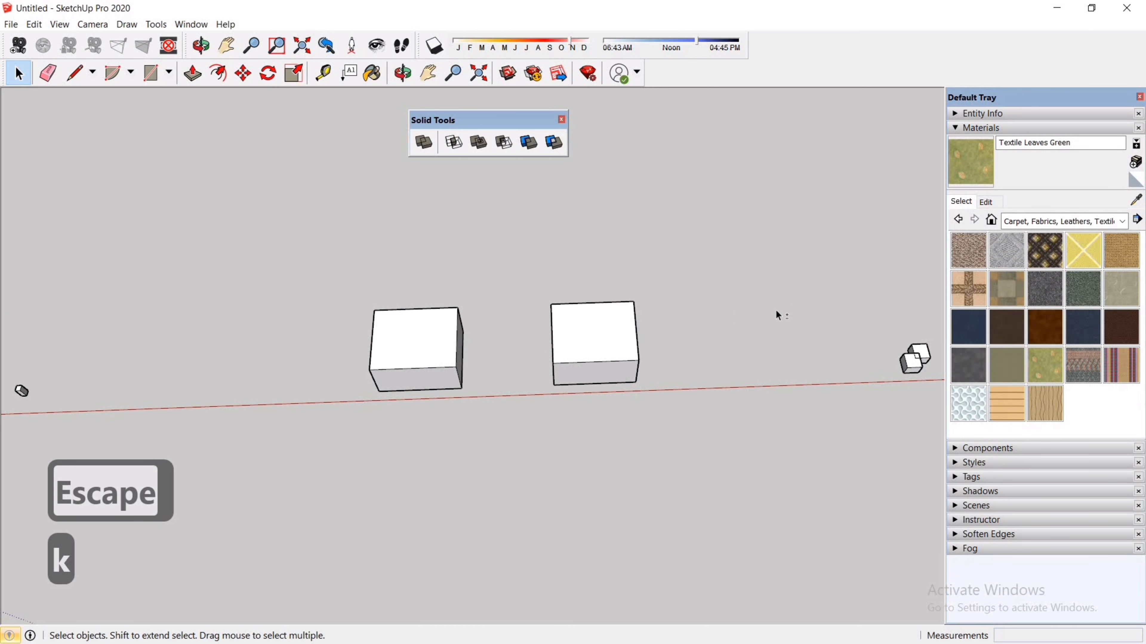
shift+middle_drag(776, 315, 647, 344)
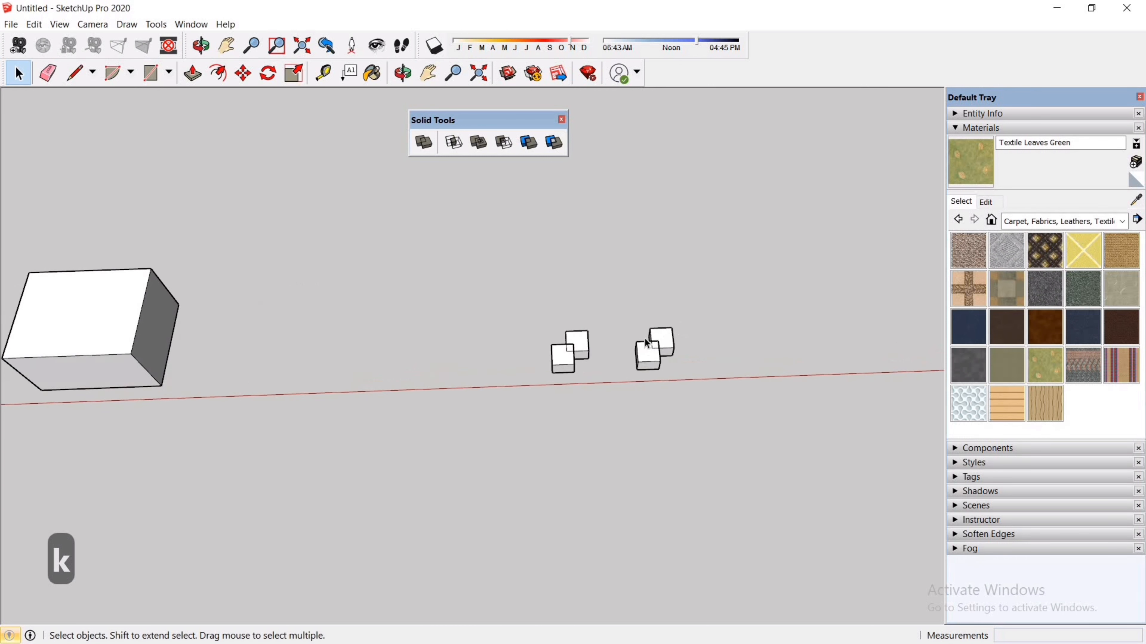
Step: Subtract the back box from the front box in the first overlapping pair with the Subtract solid tool
scroll(587, 365, up, 2)
scroll(558, 393, up, 5)
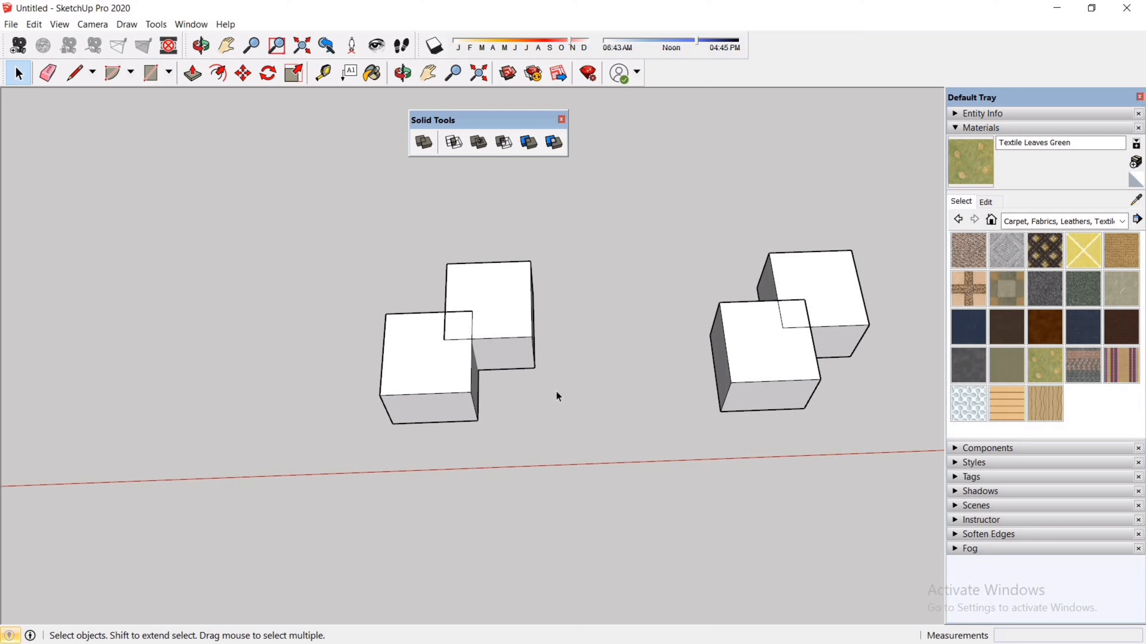
click(517, 148)
click(509, 311)
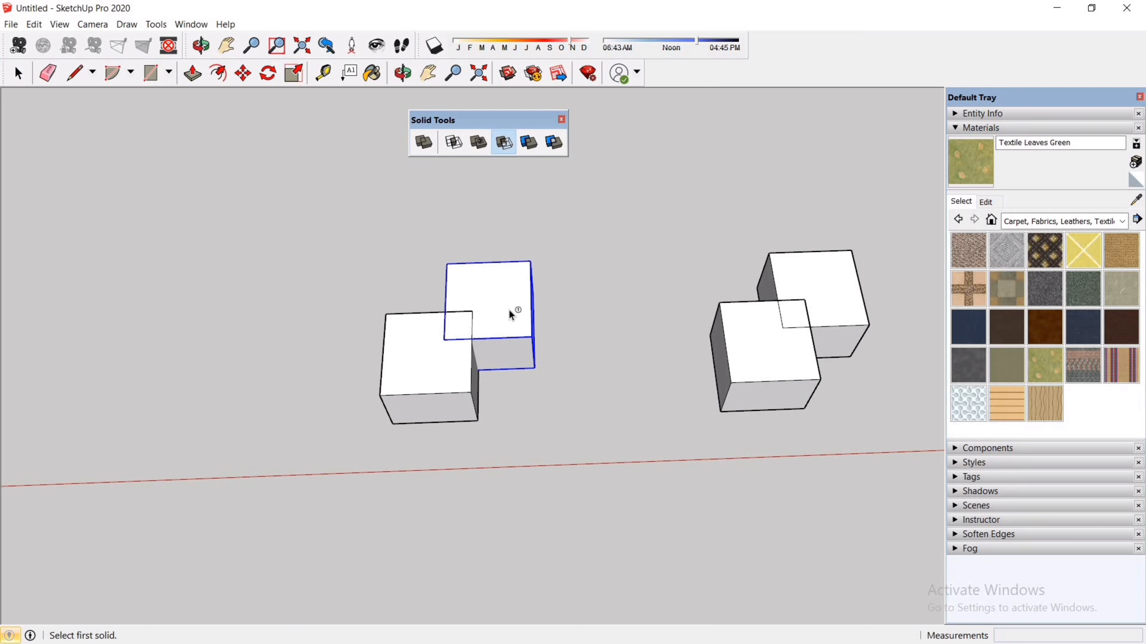
click(442, 357)
key(space)
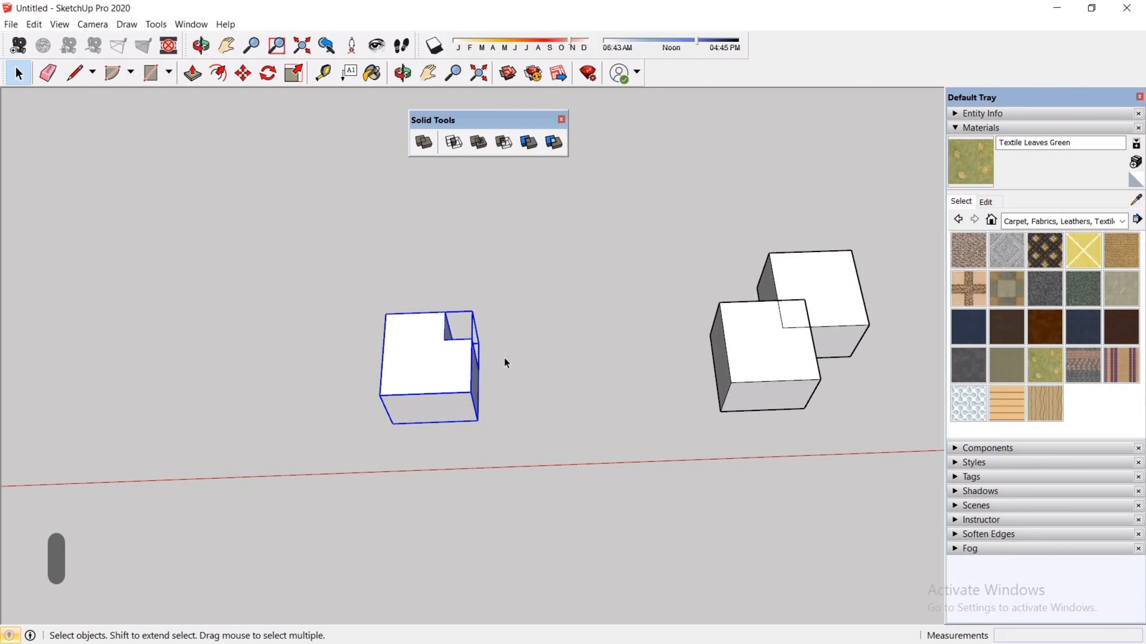
click(504, 357)
Step: Subtract the front box from the back box in the second overlapping pair, reversing the picking order
middle_drag(486, 378, 479, 351)
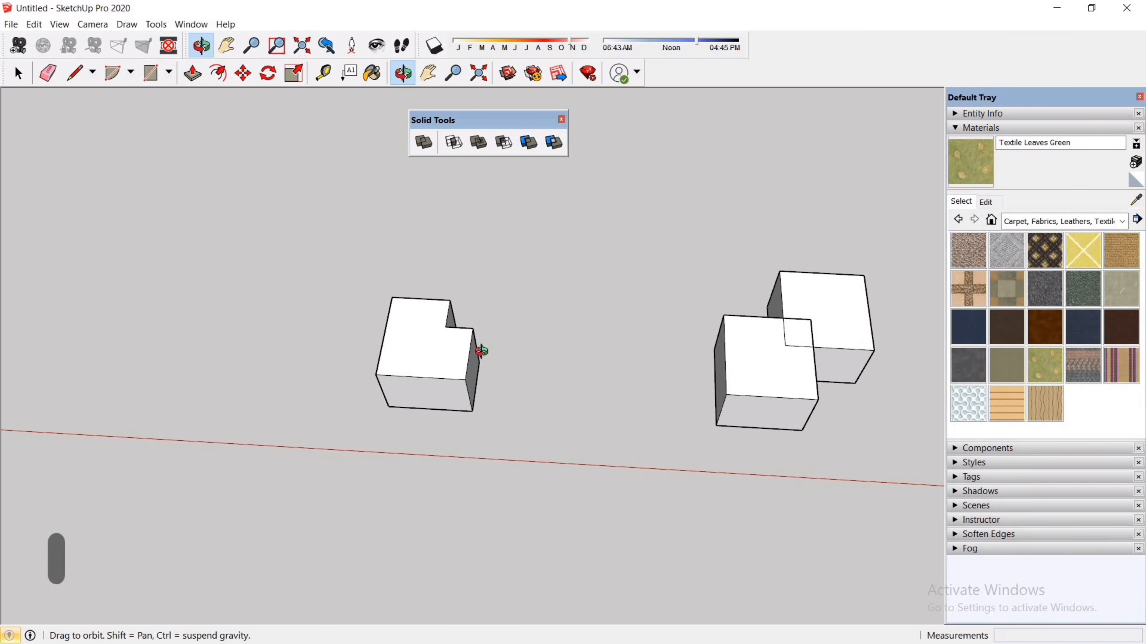
click(518, 155)
click(741, 373)
click(831, 328)
key(space)
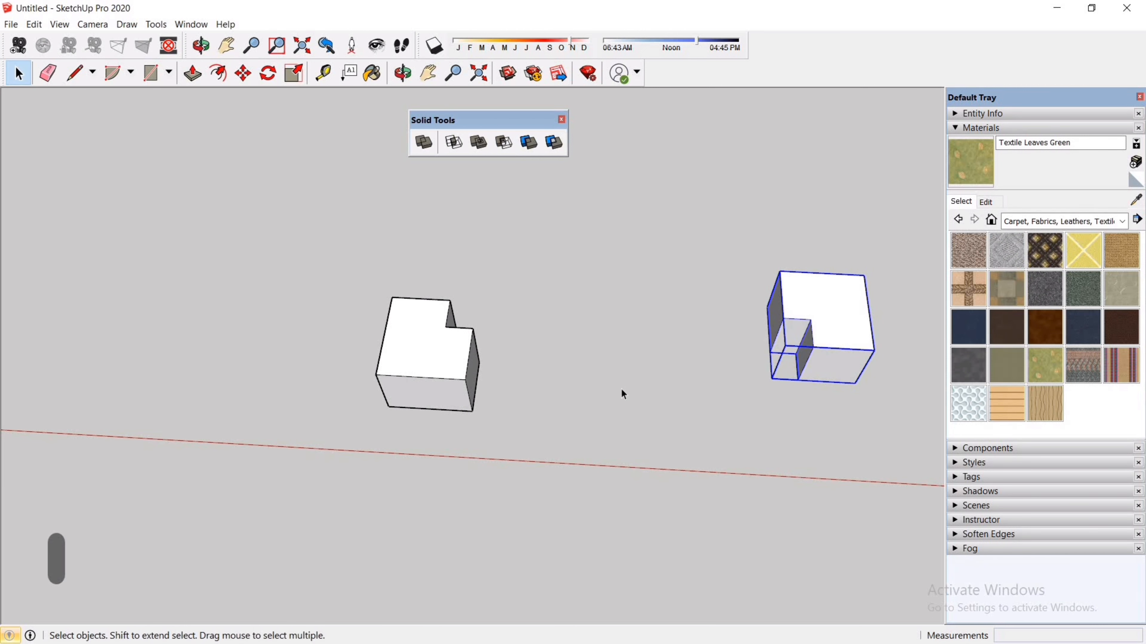
click(691, 410)
Step: Trim the front box with the back box in the next overlapping pair, keeping the back box
middle_drag(691, 410, 655, 408)
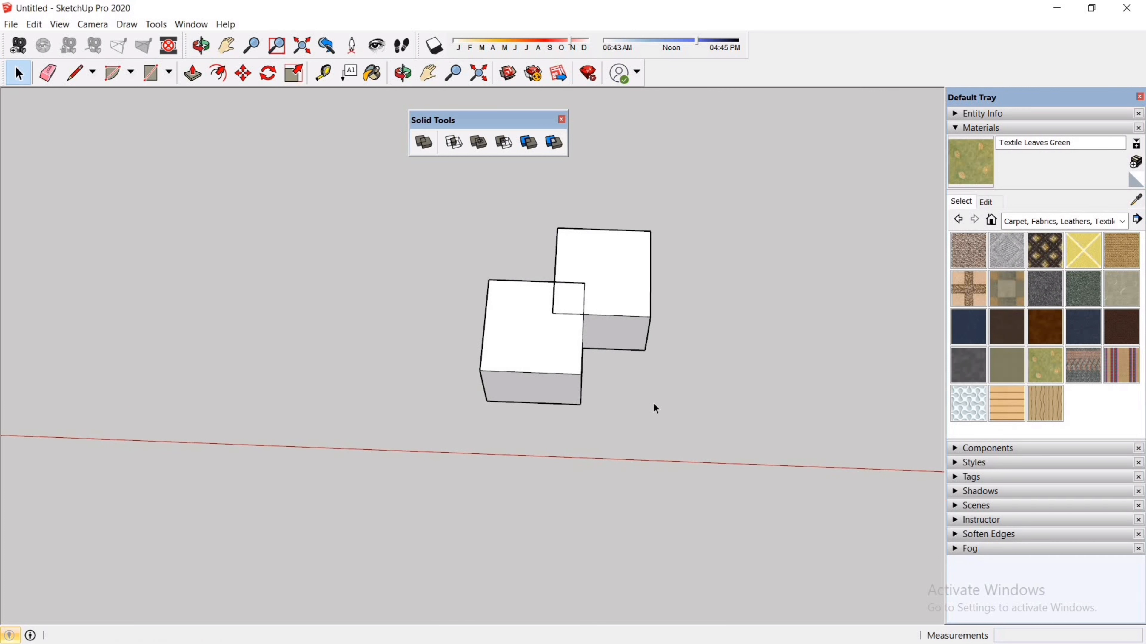
click(528, 143)
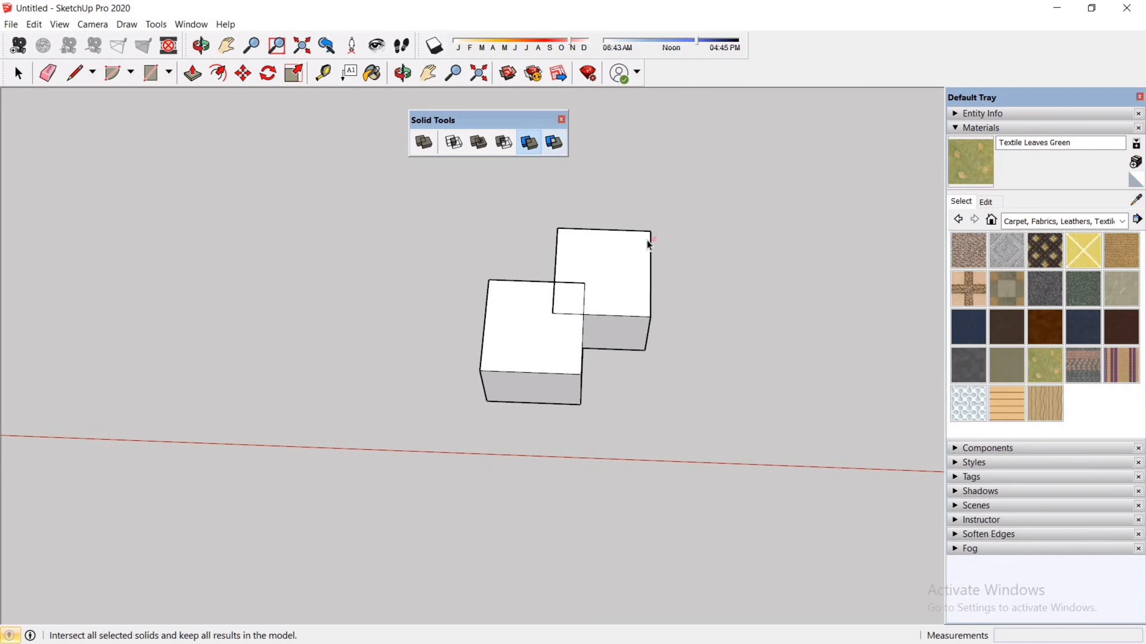
click(631, 272)
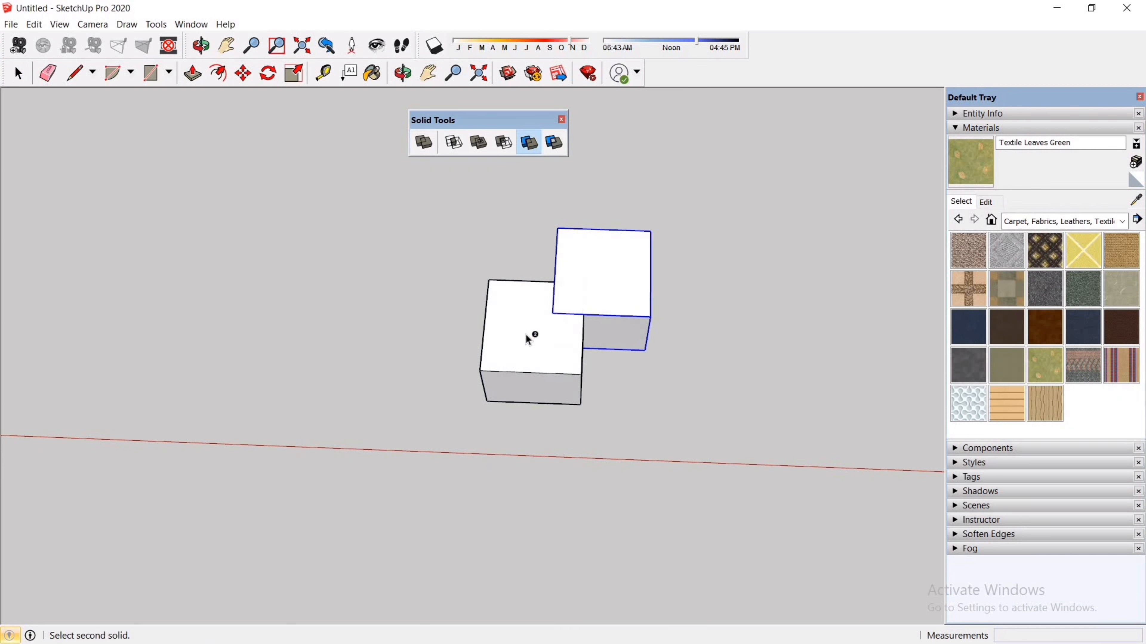
key(Escape)
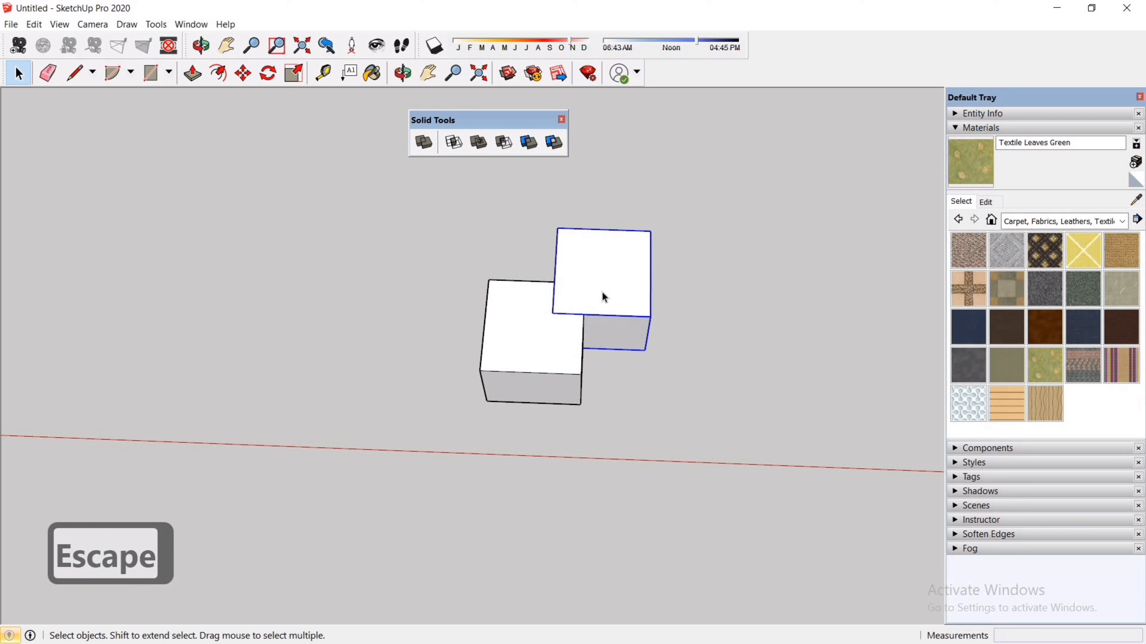
Step: Move the back box clear of the trimmed front box and deselect it
key(m)
click(627, 277)
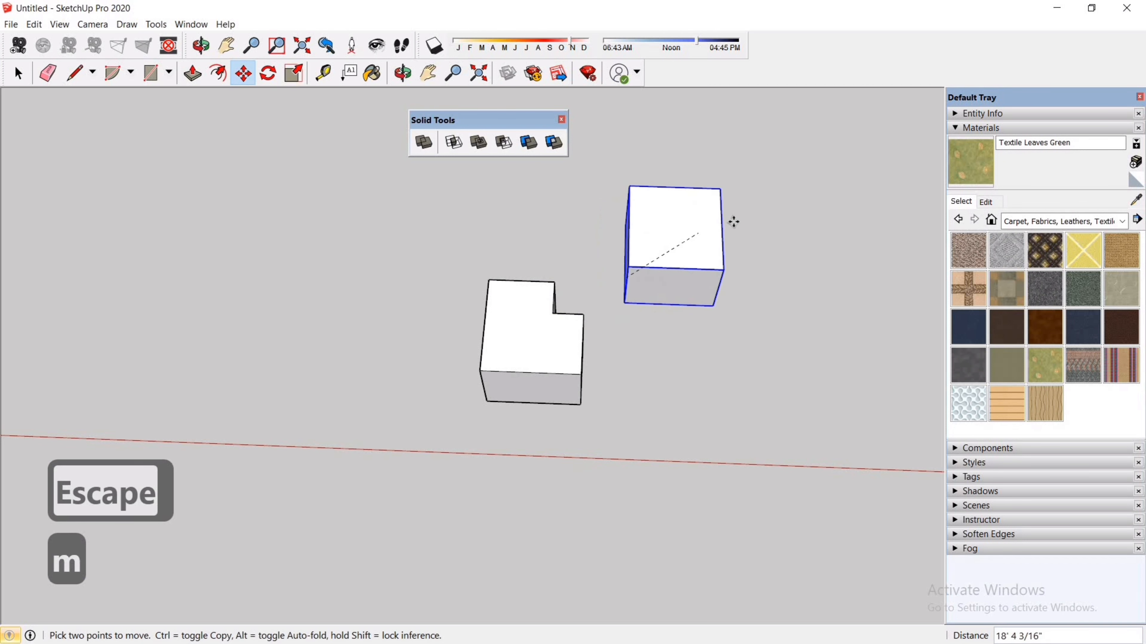
click(742, 219)
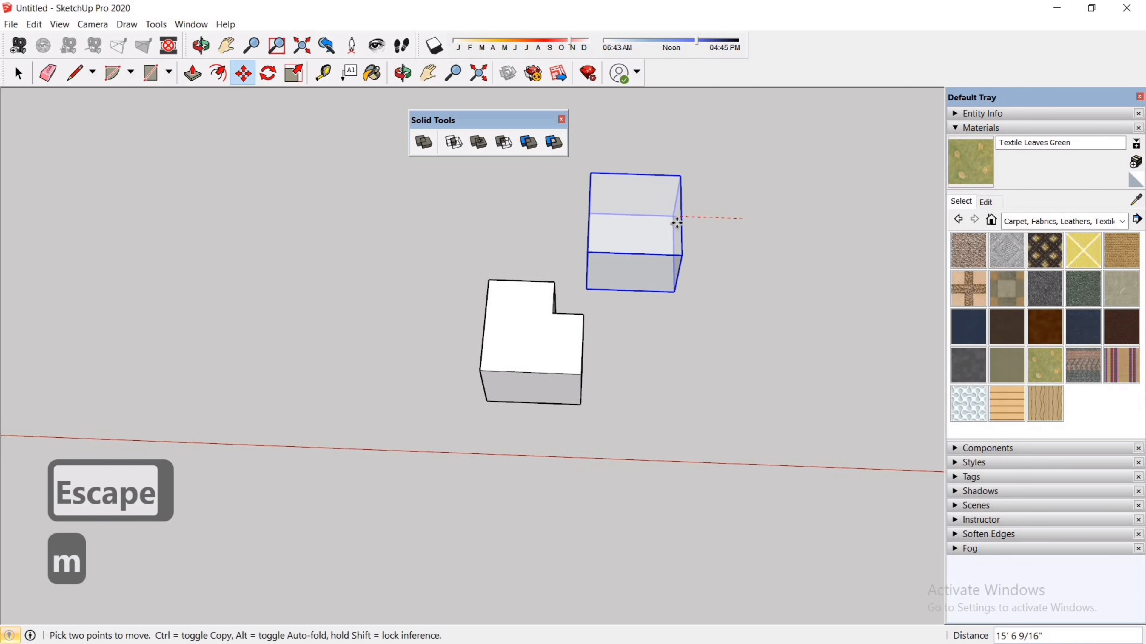
key(Escape)
click(658, 216)
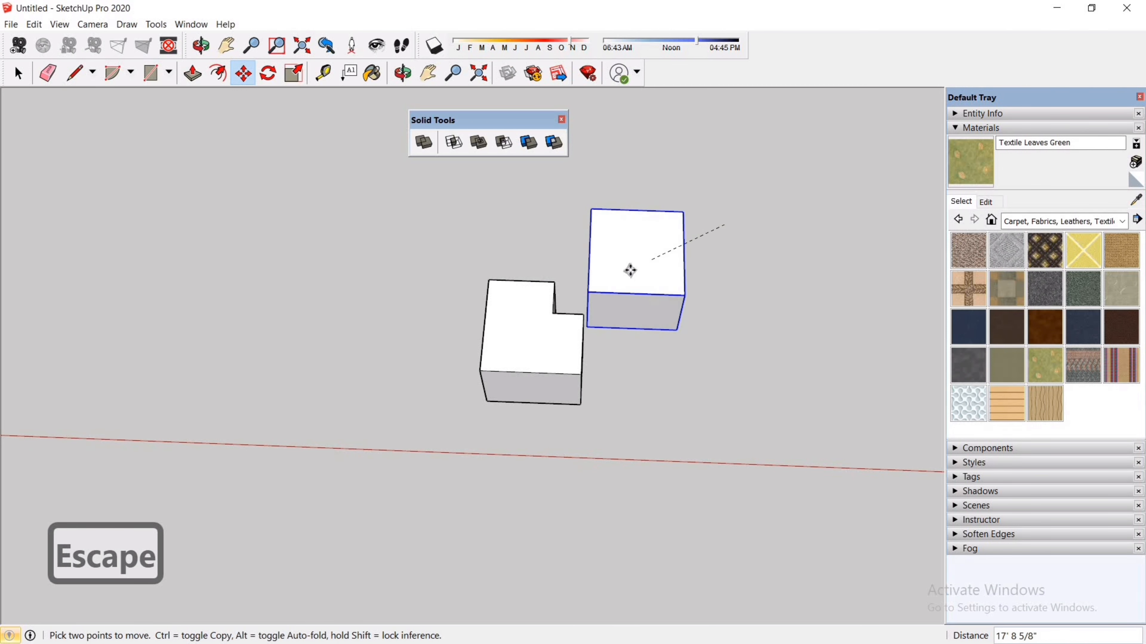
click(661, 256)
key(Escape)
key(space)
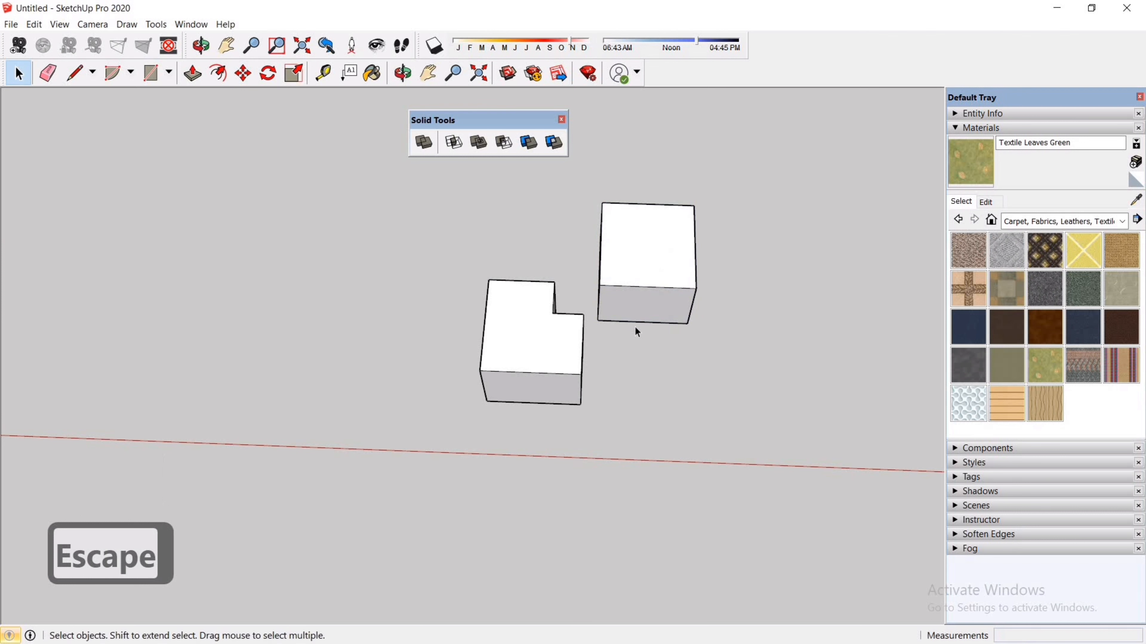
Step: Split the last pair of overlapping boxes with the Split solid tool, picking the back box first
scroll(586, 312, down, 4)
scroll(322, 370, down, 4)
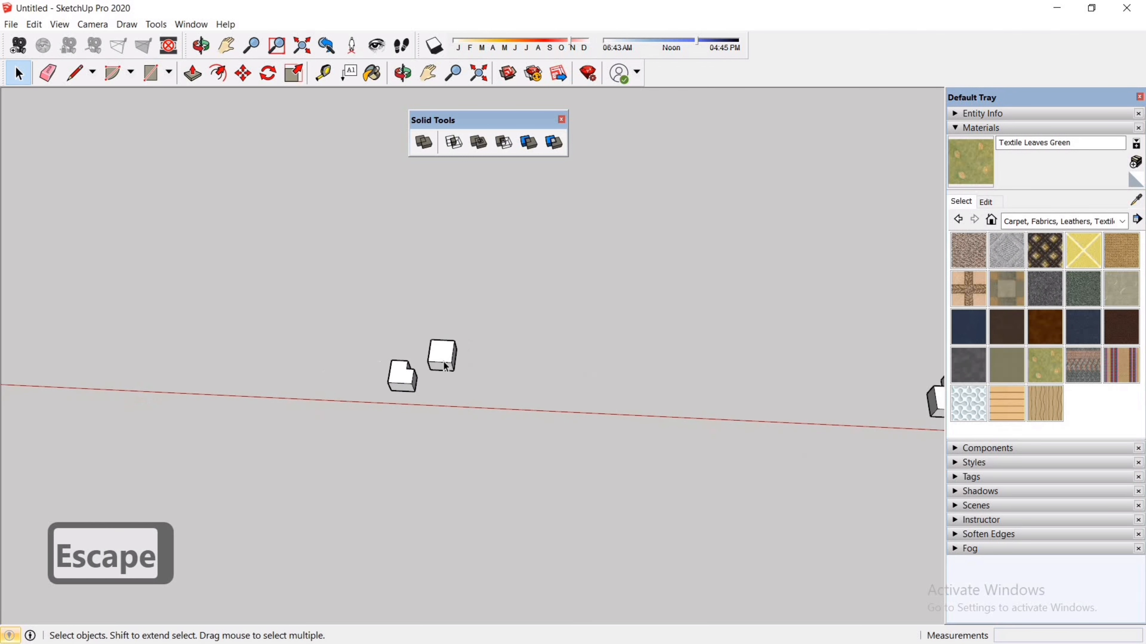
scroll(533, 353, down, 2)
scroll(838, 370, down, 2)
scroll(885, 417, up, 3)
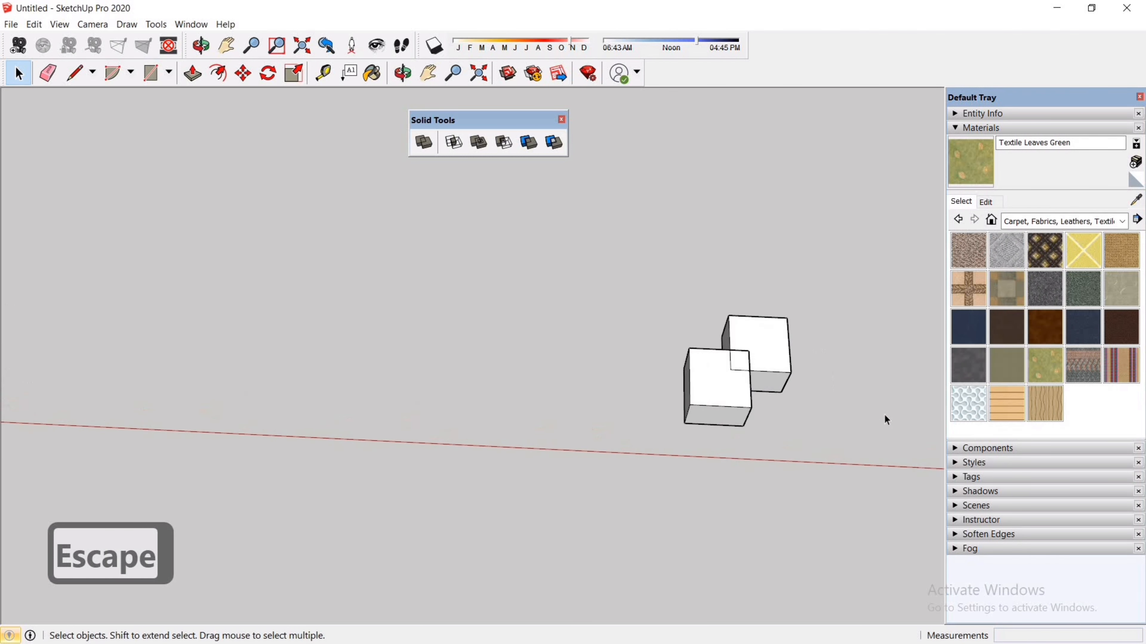
scroll(810, 319, up, 4)
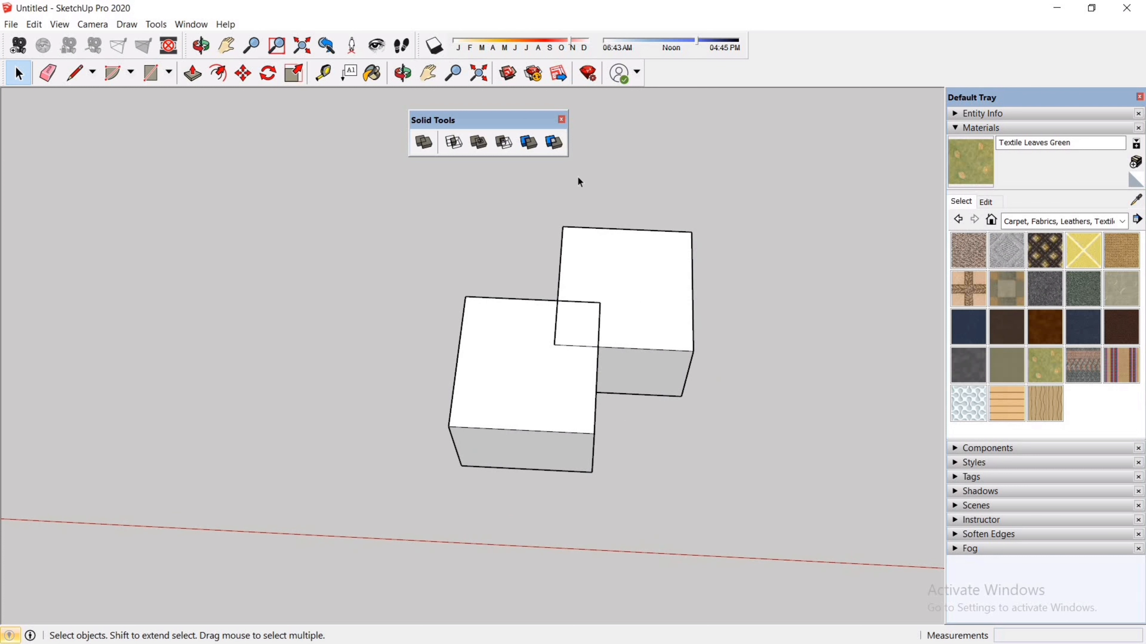
click(555, 147)
click(652, 288)
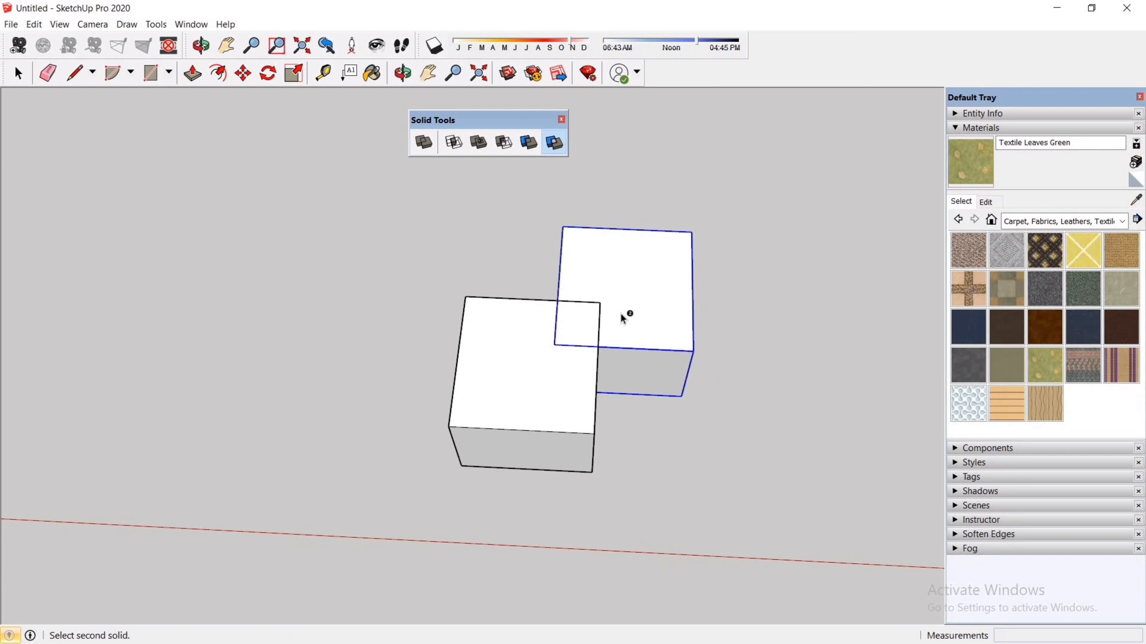
click(515, 373)
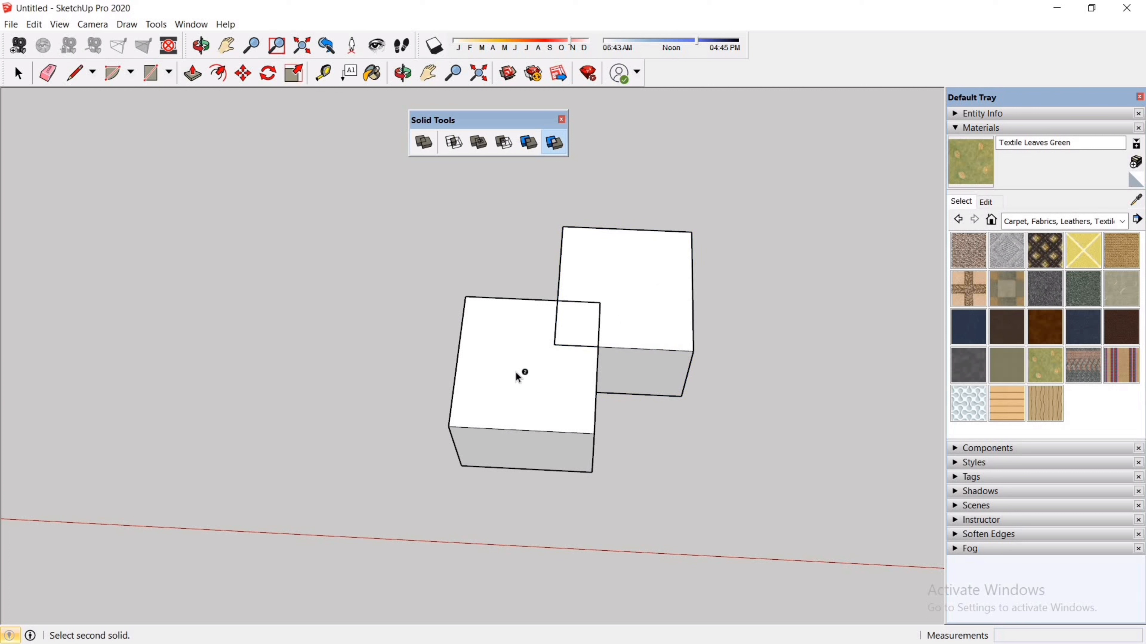
Step: Move the notched front box about 27' 5" away from the back box of the split pair
key(space)
click(516, 373)
key(m)
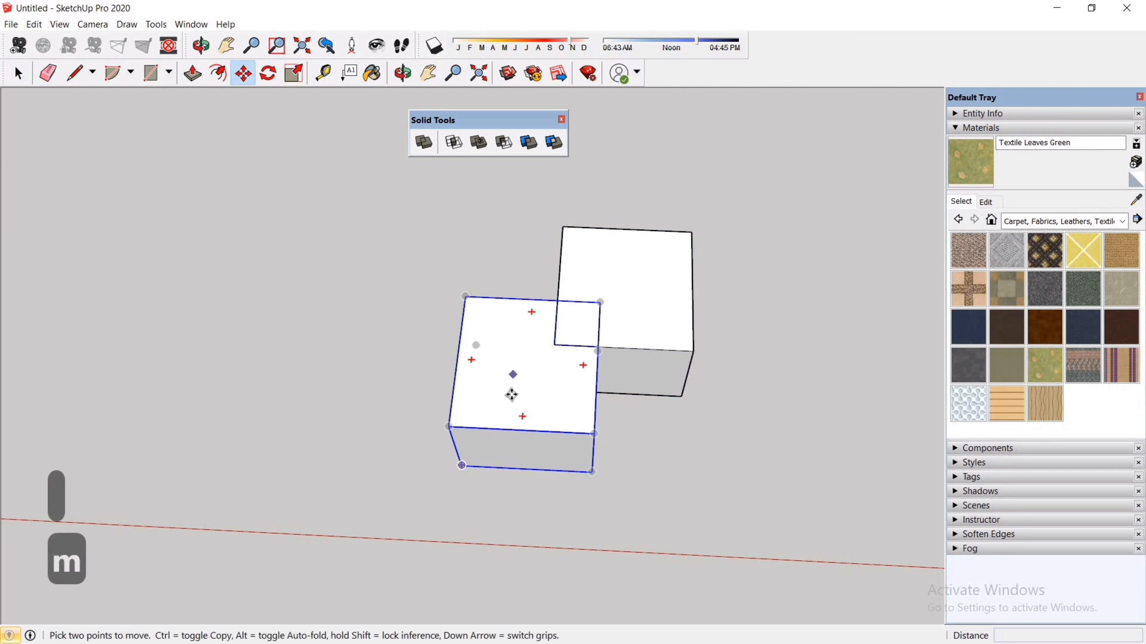
click(512, 391)
click(320, 337)
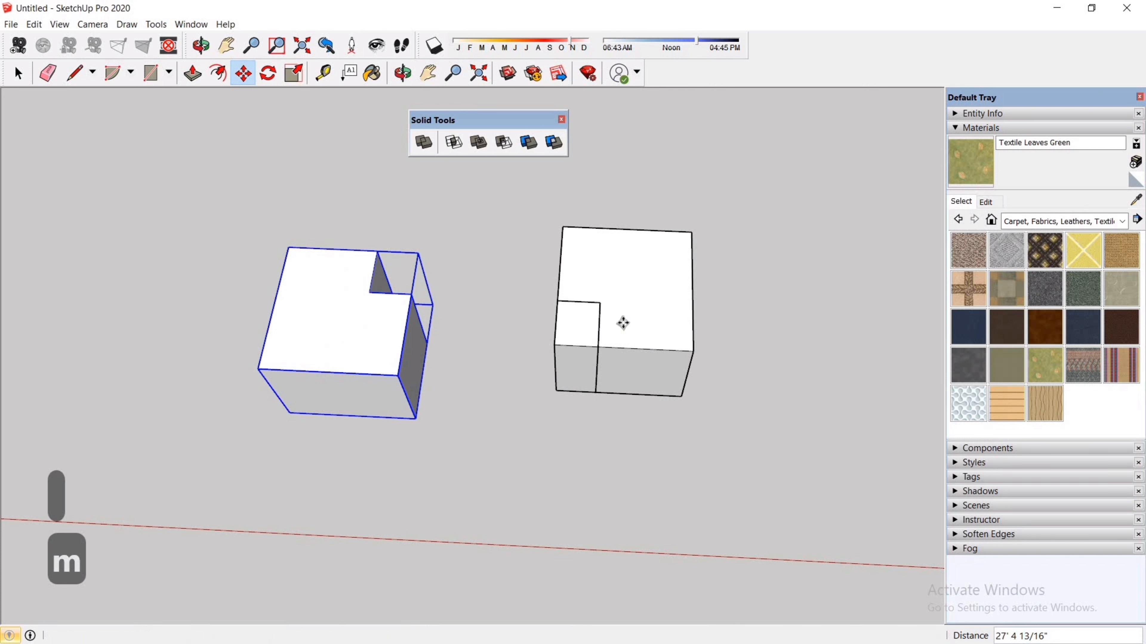
Step: Move the back box of the split pair away from the overlapping corner piece
key(space)
click(647, 321)
key(m)
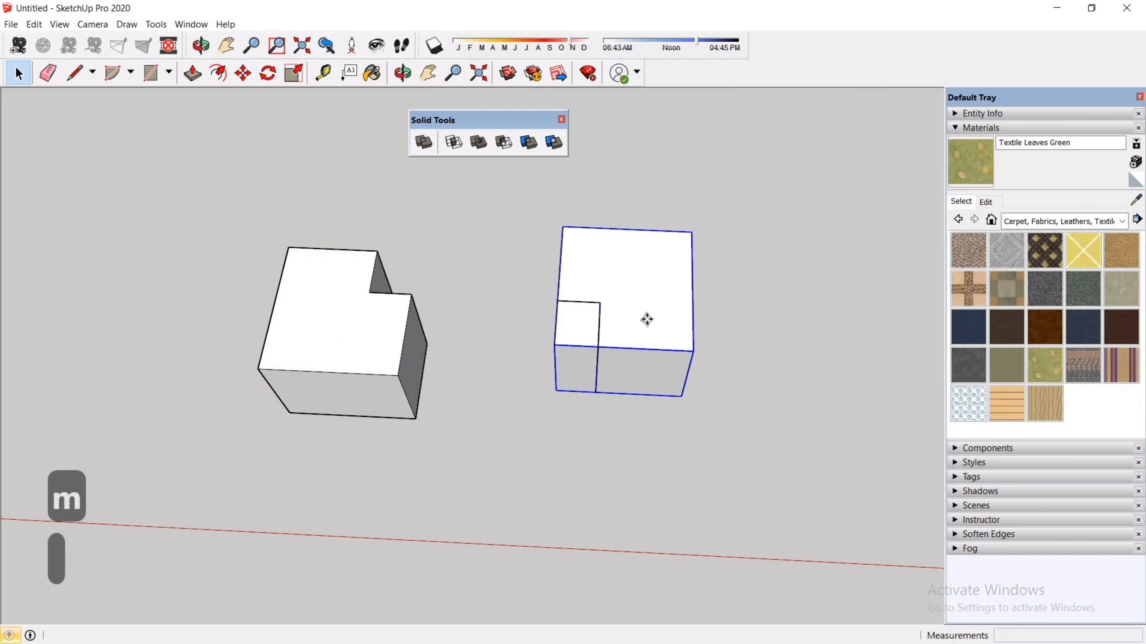